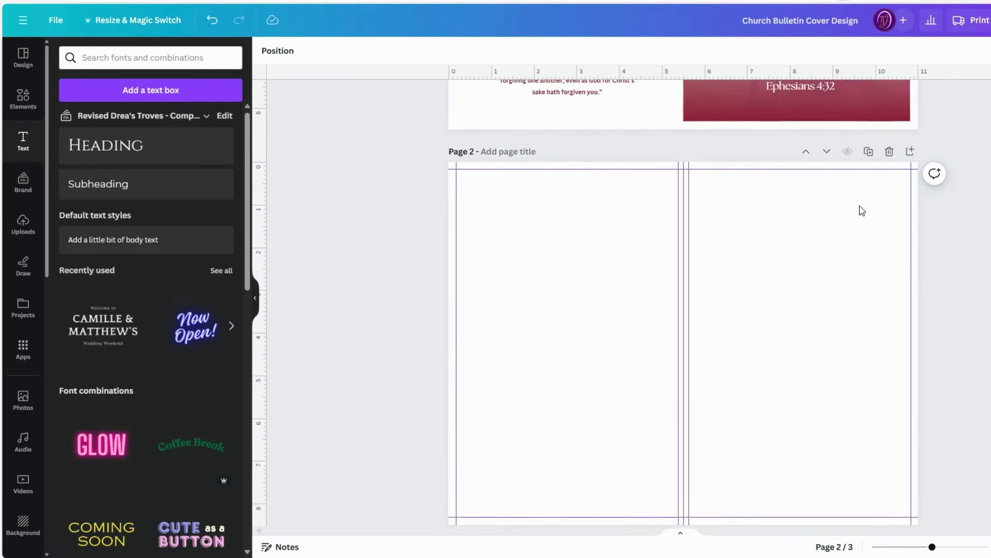
Add a heading text box to the left half of blank page 2.
scroll(862, 210, down, 2)
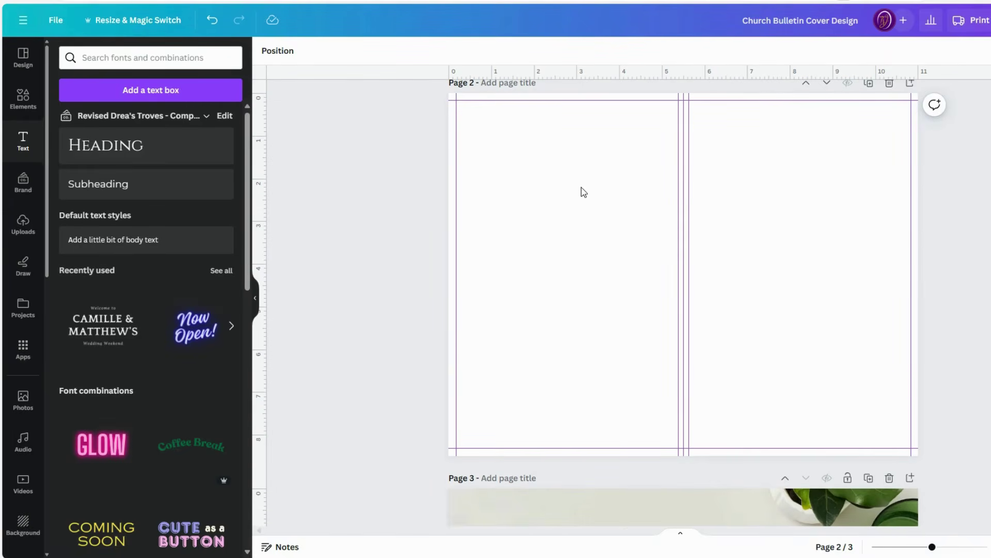
click(166, 144)
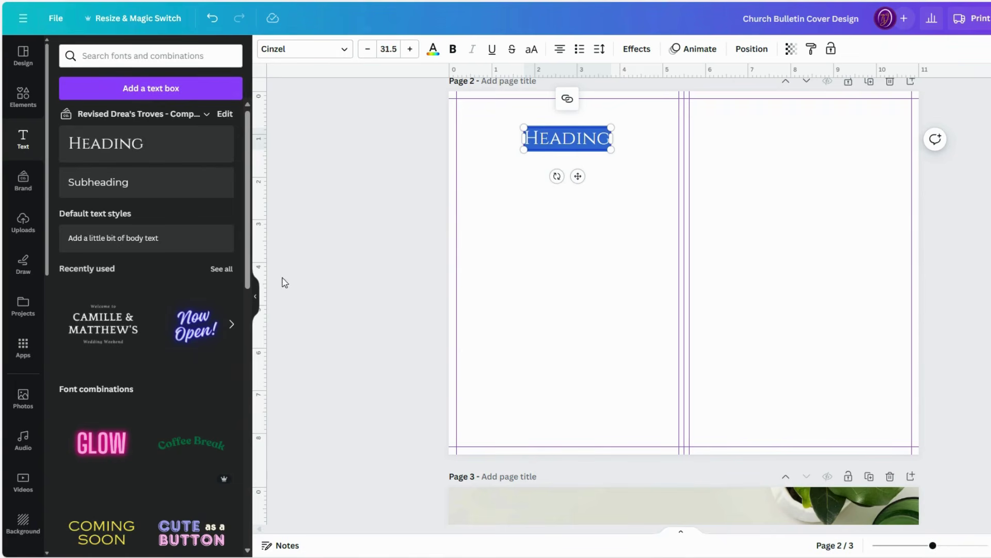
click(255, 296)
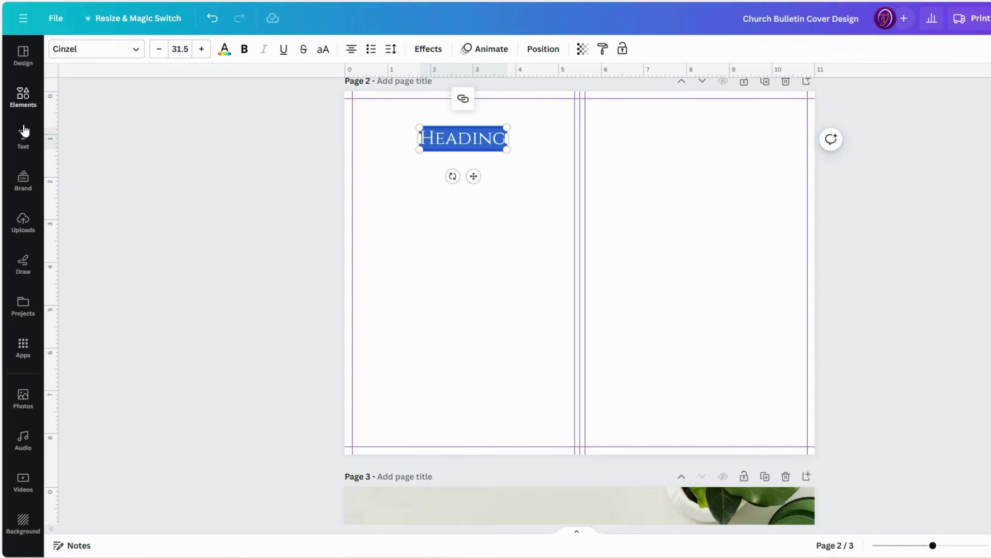
click(24, 145)
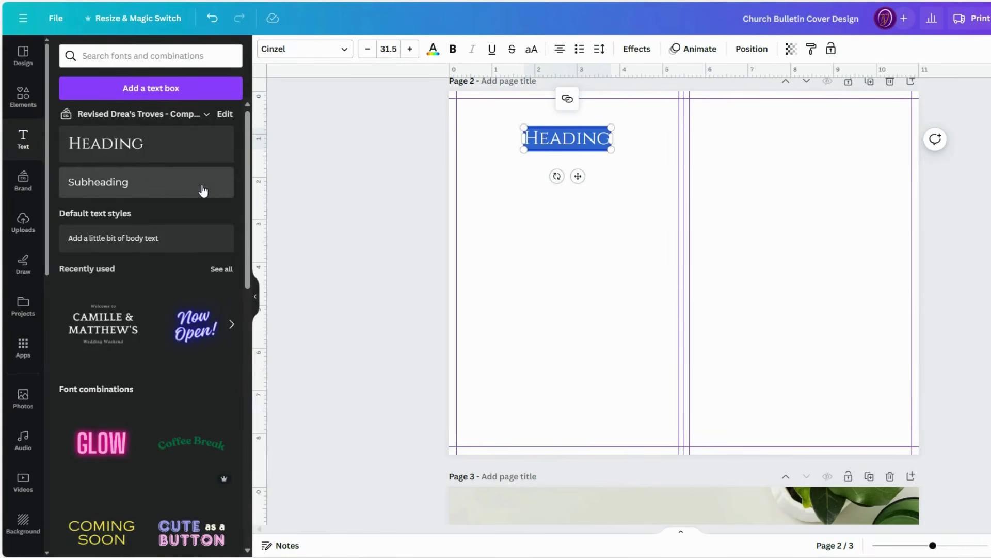
Browse the available font combinations and the font choices for the heading.
scroll(203, 191, down, 7)
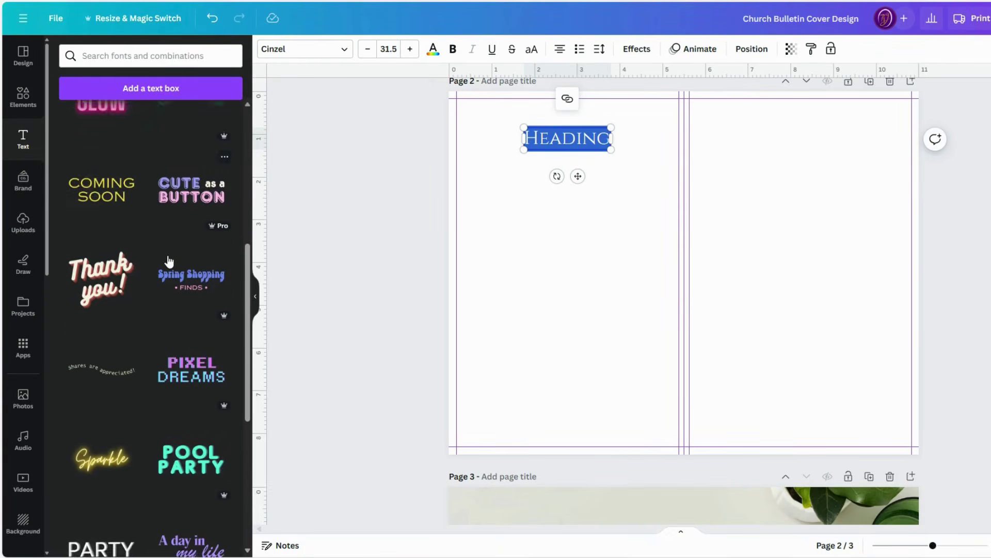
scroll(169, 260, down, 2)
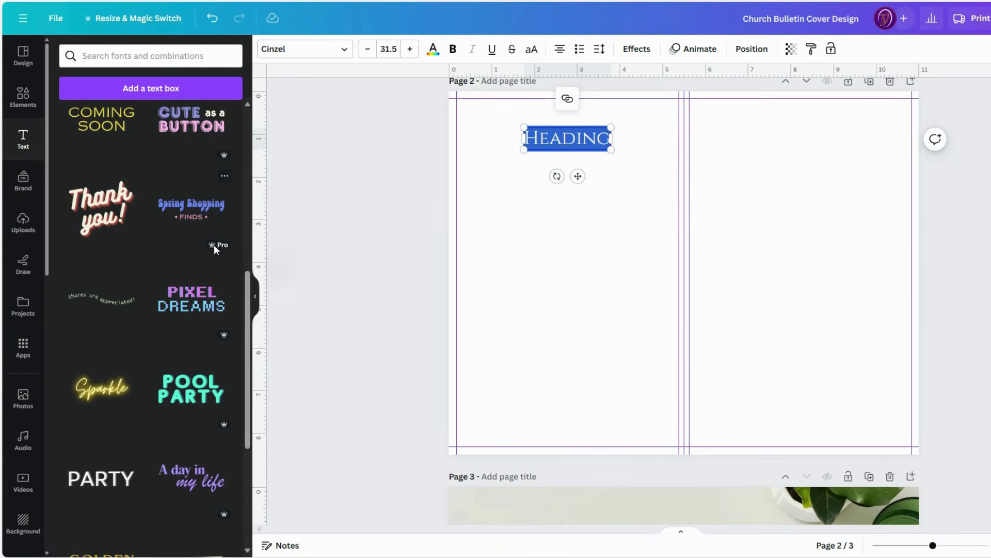
scroll(160, 261, down, 3)
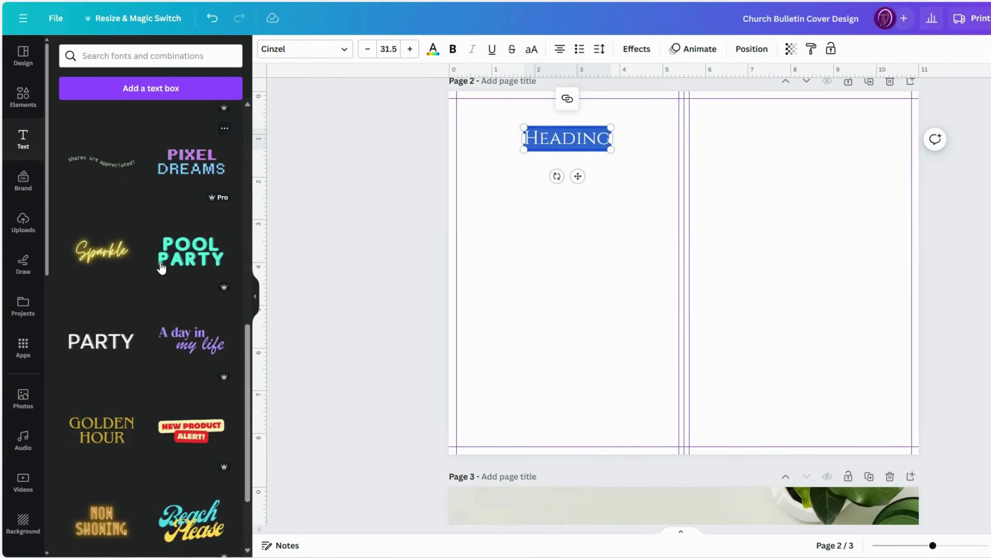
scroll(94, 341, down, 4)
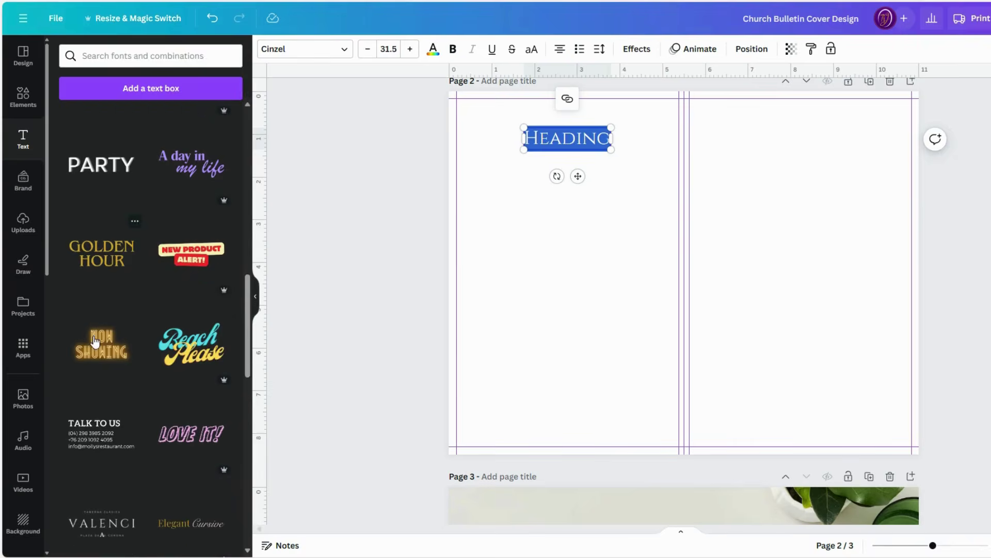
scroll(162, 217, up, 8)
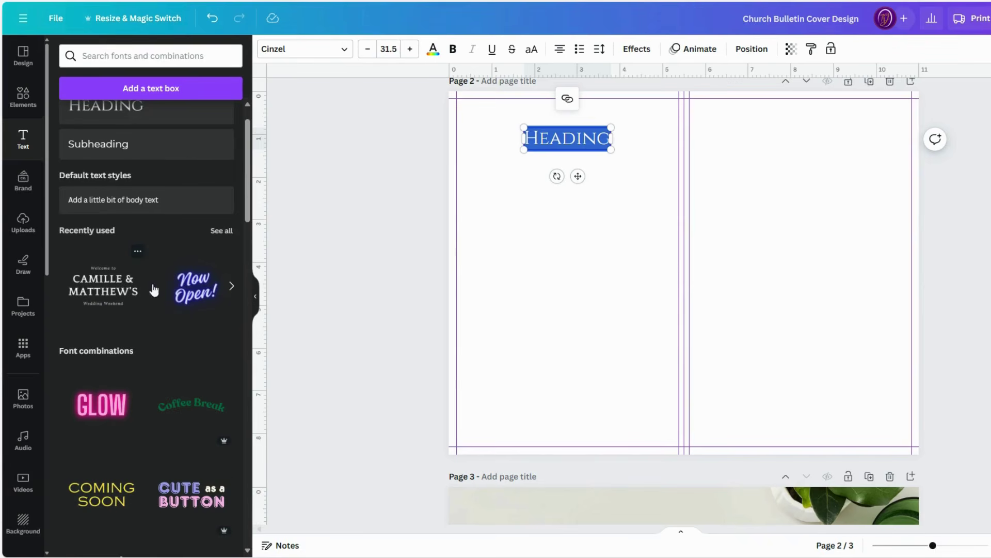
scroll(172, 288, up, 1)
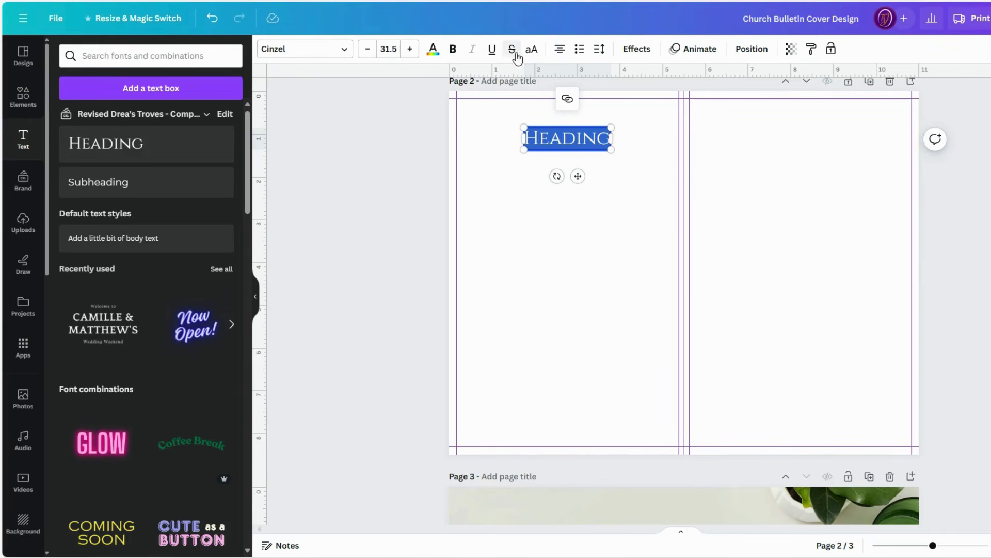
click(344, 52)
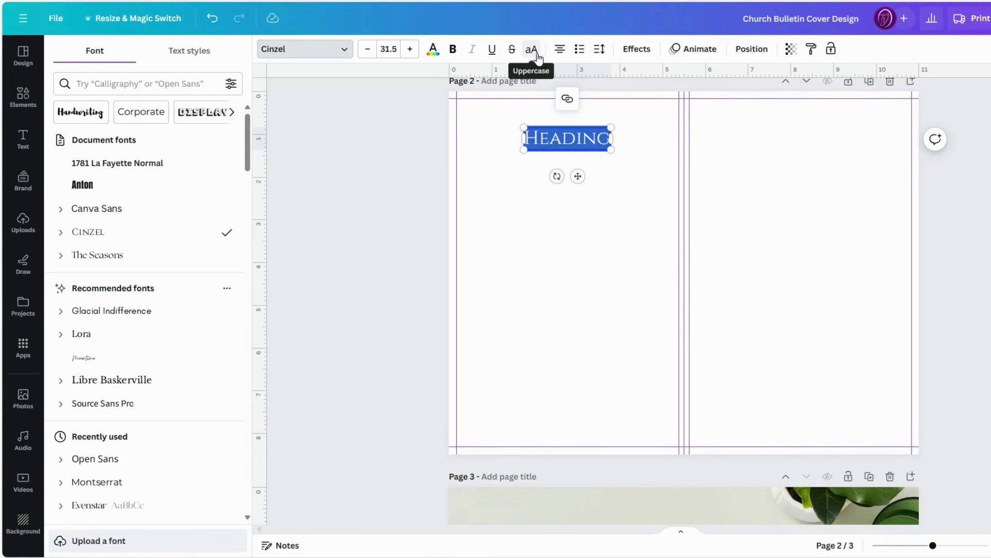
click(541, 212)
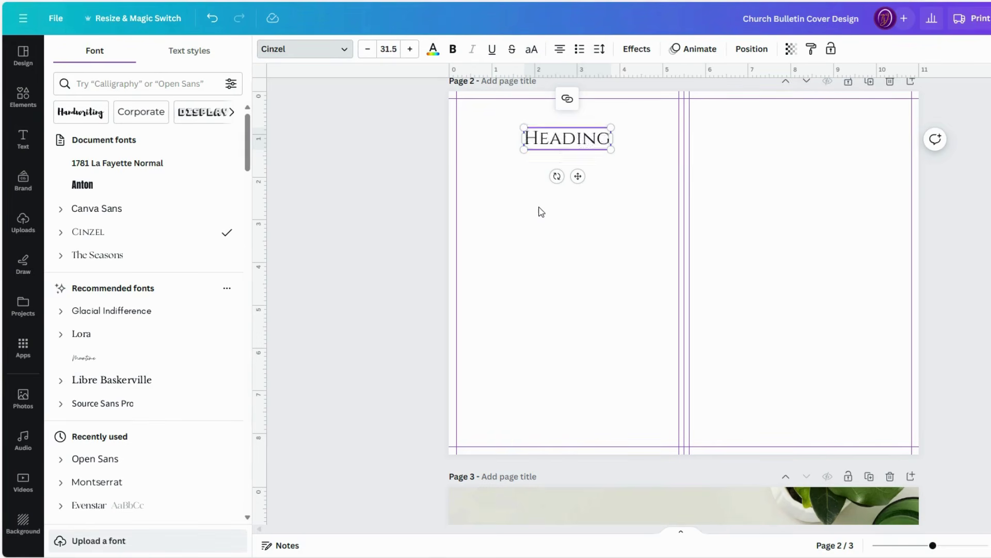
click(541, 211)
Replace the placeholder heading text on page 2 with "Weekly services".
double_click(555, 144)
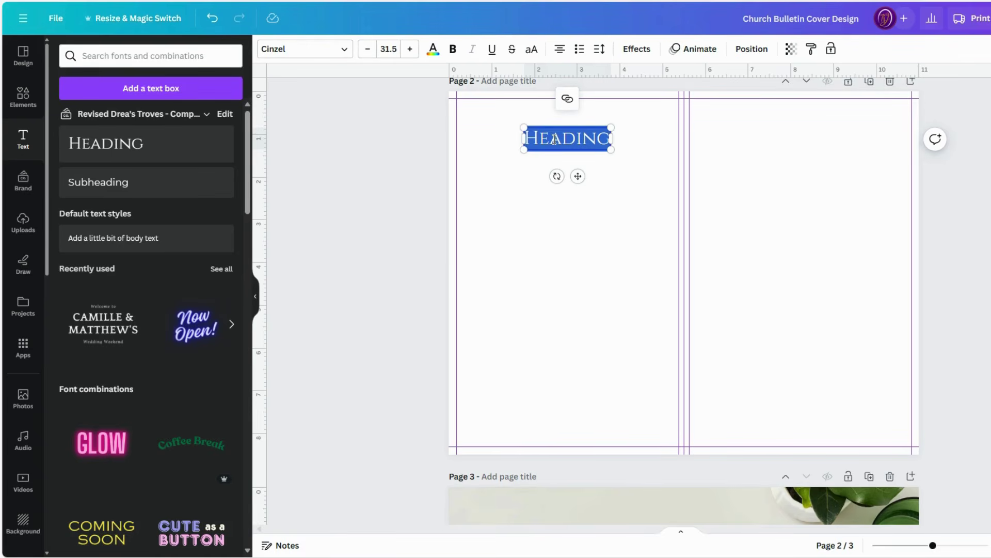
text(Weekly S)
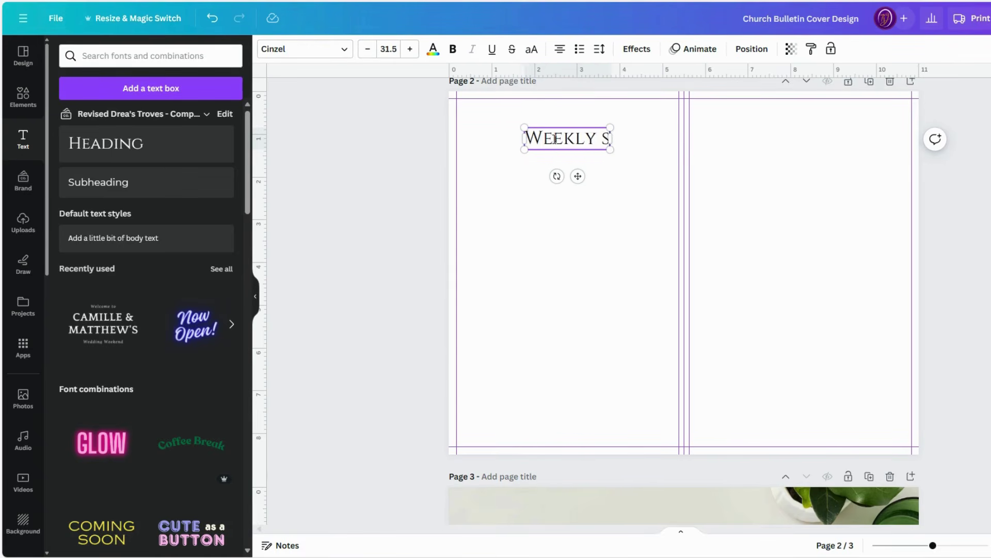
text(ervices)
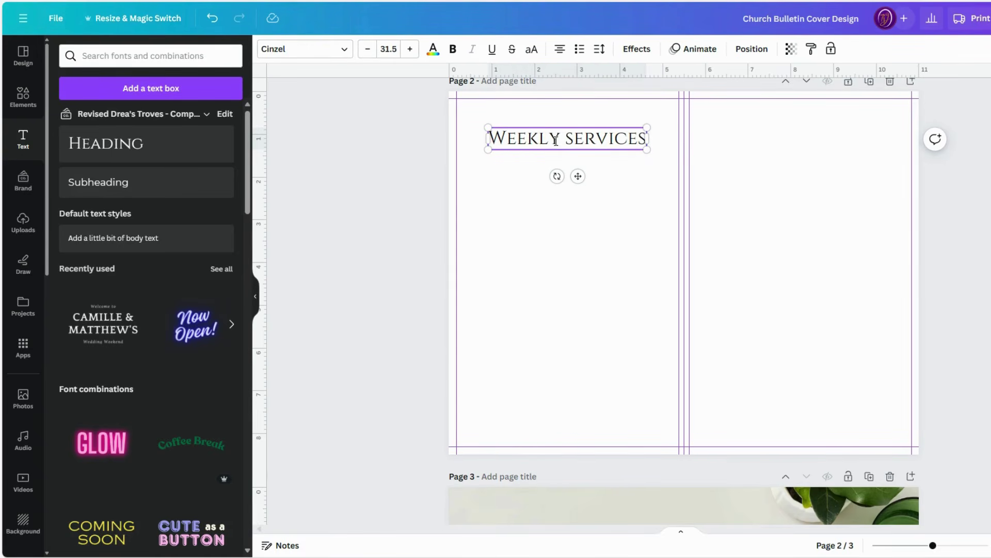
click(504, 216)
Duplicate the "Weekly services" heading, place the copy directly below it, and change its text to "CHURCH LEADERS".
click(555, 144)
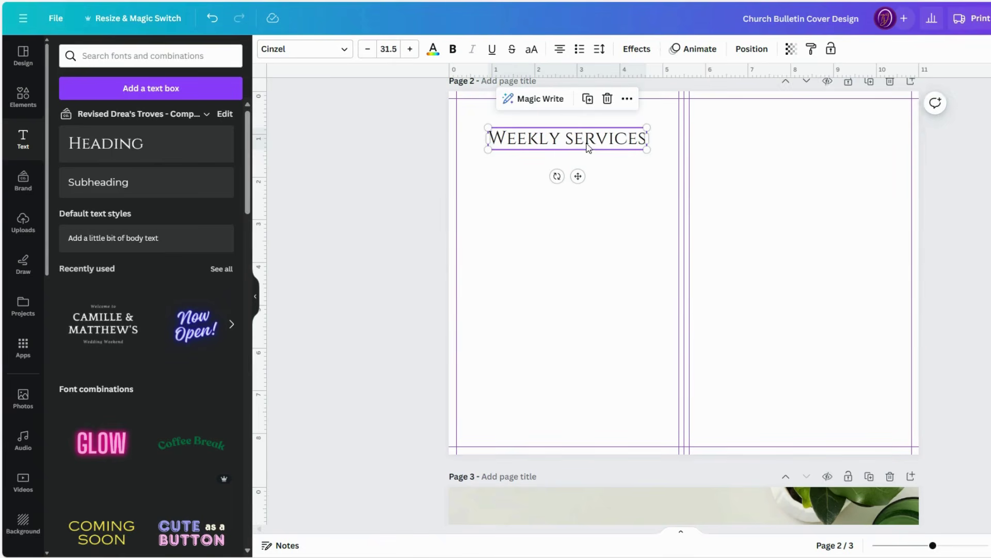
click(589, 99)
drag(578, 187, 577, 207)
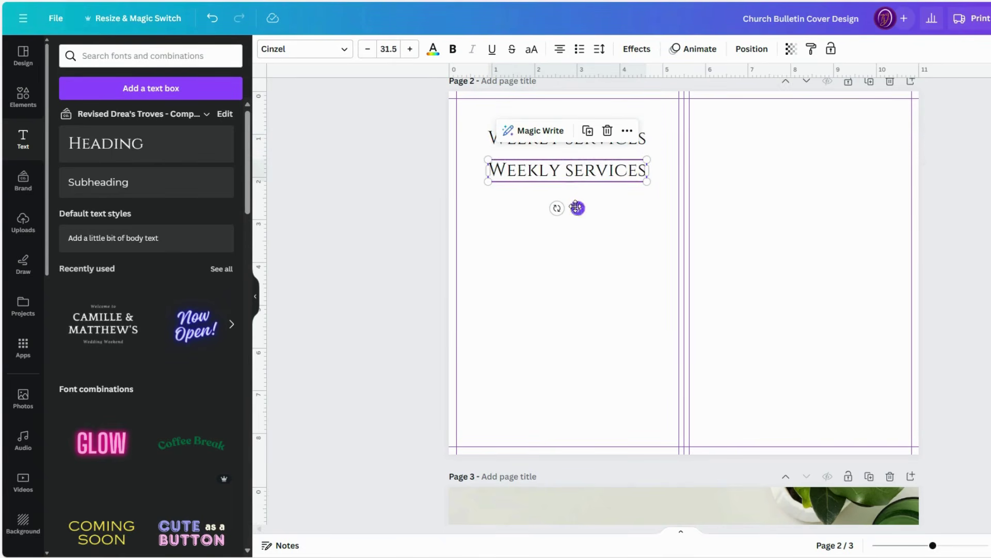
double_click(576, 173)
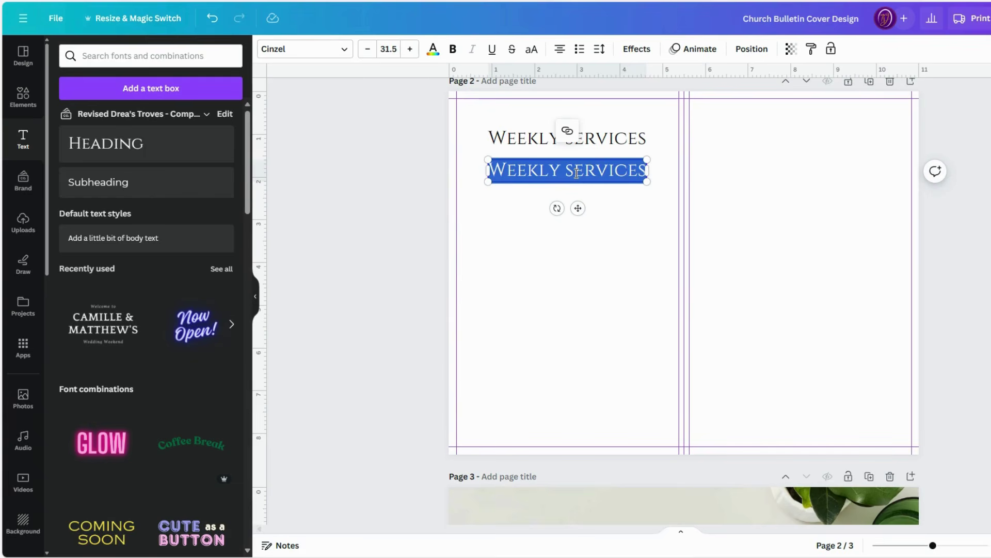
text(CHURCH LEADE)
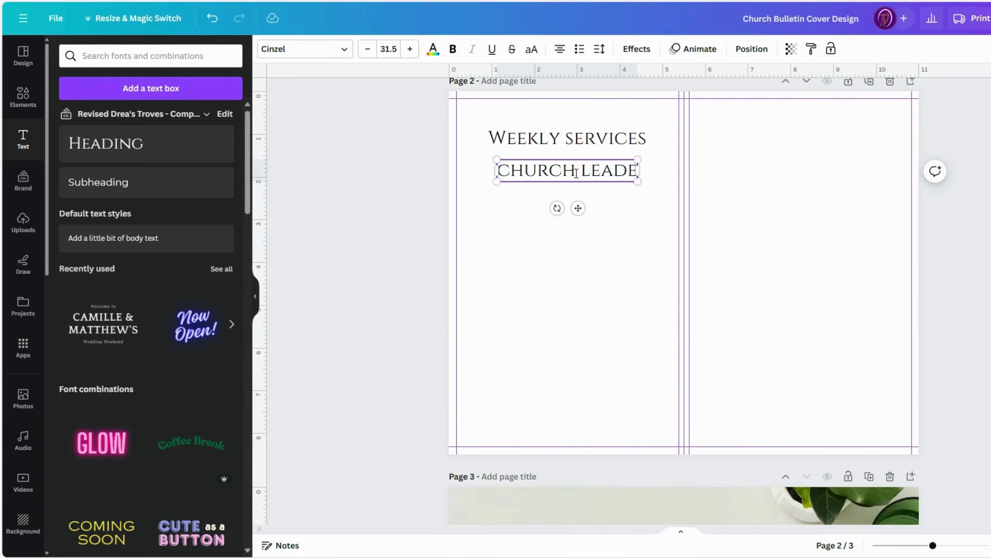
text(RS)
click(588, 221)
Duplicate the "CHURCH LEADERS" heading, place the copy directly below it, and change its text to "LITURGICAL RESPONSES".
click(590, 172)
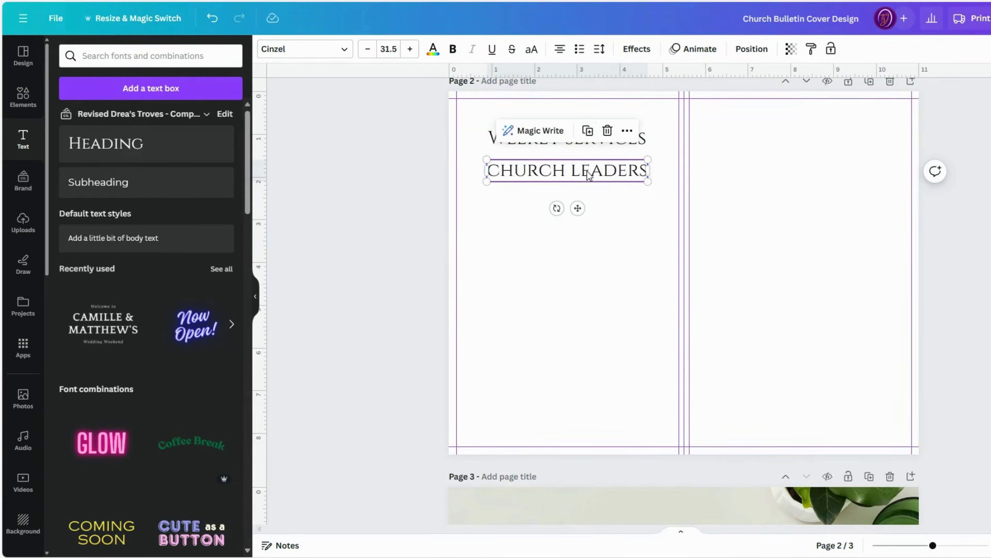
click(586, 131)
mouse_move(584, 215)
mouse_down()
mouse_move(565, 237)
mouse_move(576, 230)
mouse_up()
double_click(577, 213)
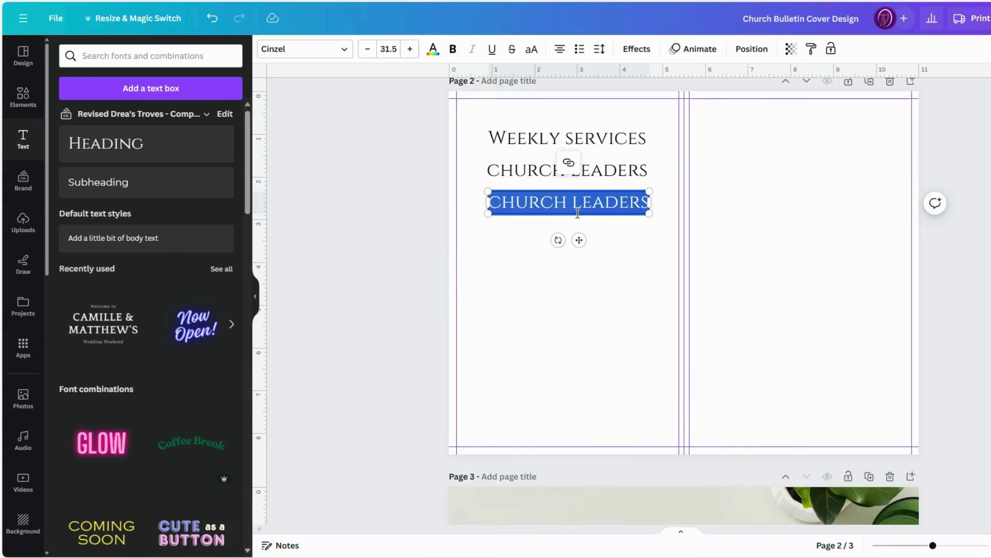
text(LU)
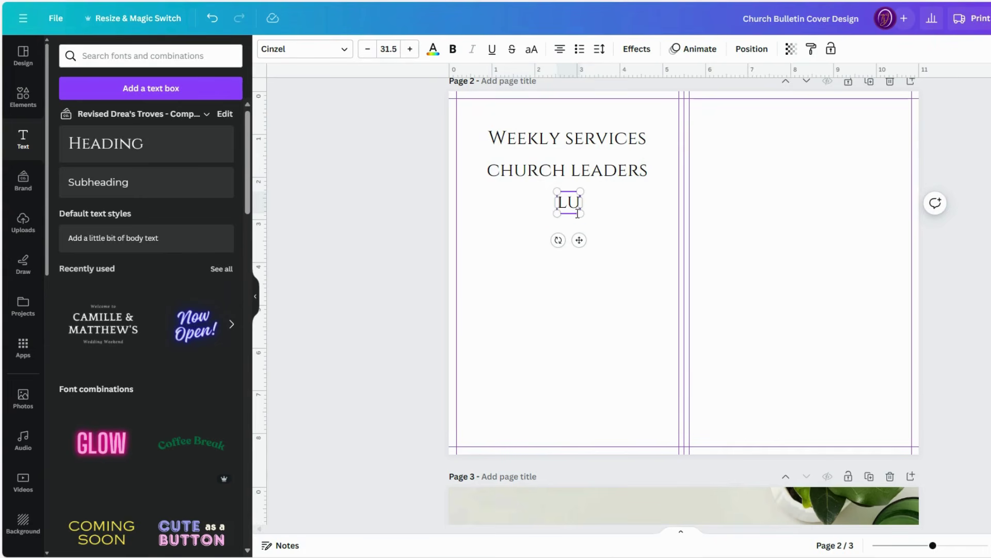
text(TURG)
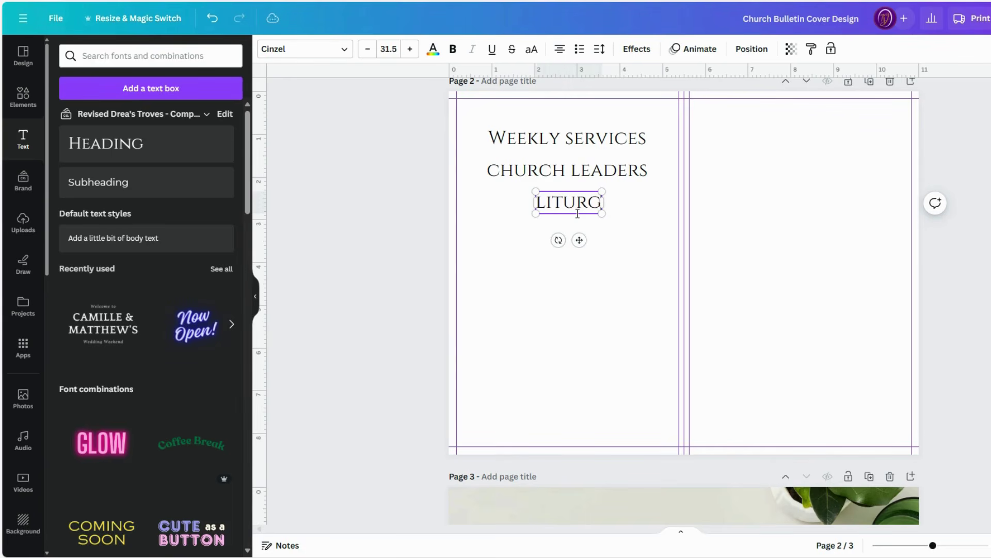
text(ICAL RESPON)
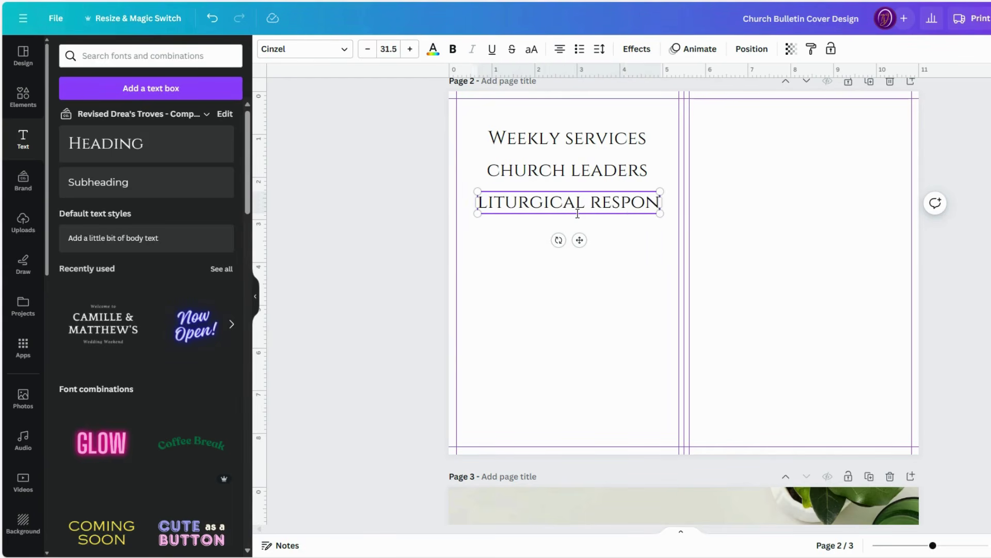
text(SES)
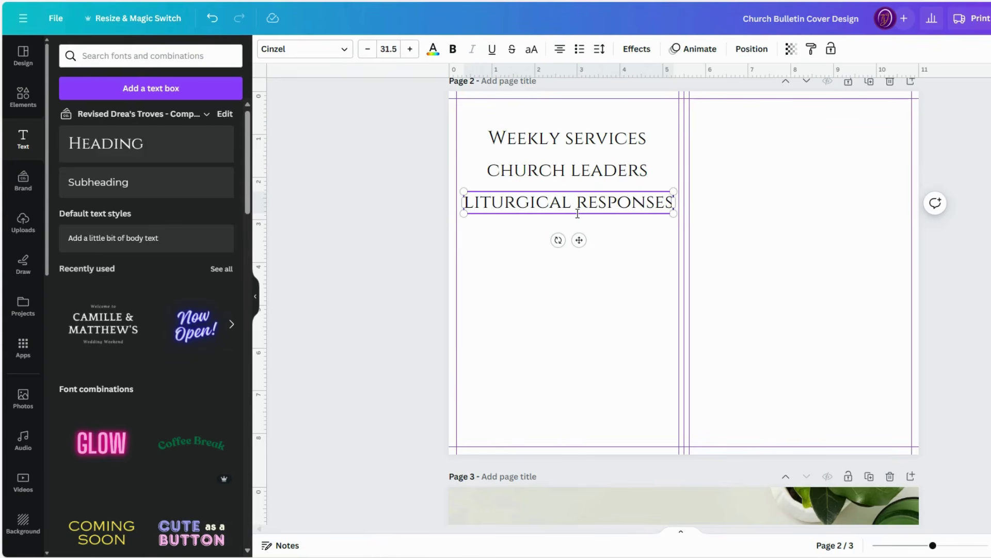
click(593, 224)
Duplicate the "LITURGICAL RESPONSES" heading, place the copy directly below it, and change its text to "ANNOUNCEMENTS".
click(591, 202)
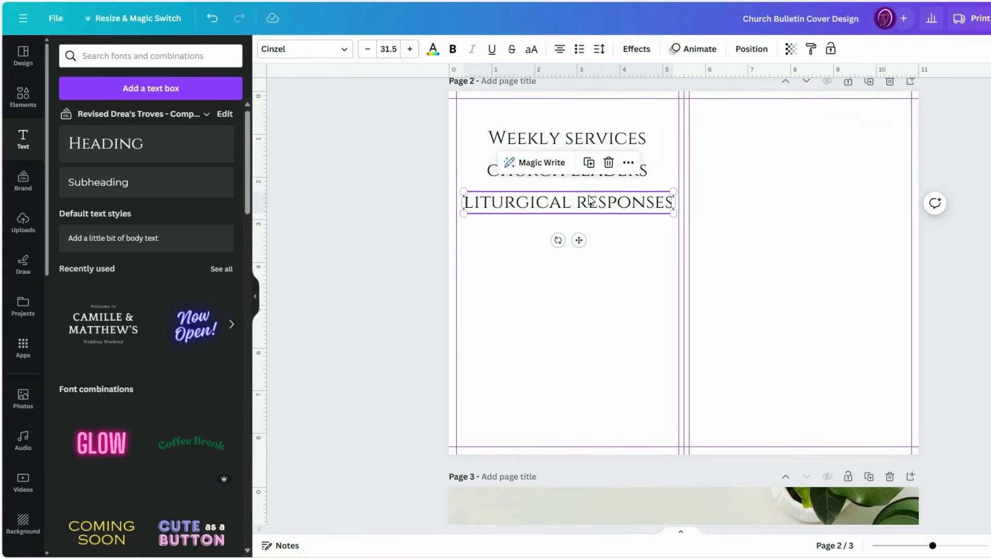
click(589, 162)
drag(588, 207, 584, 246)
double_click(584, 246)
text(ANNOU)
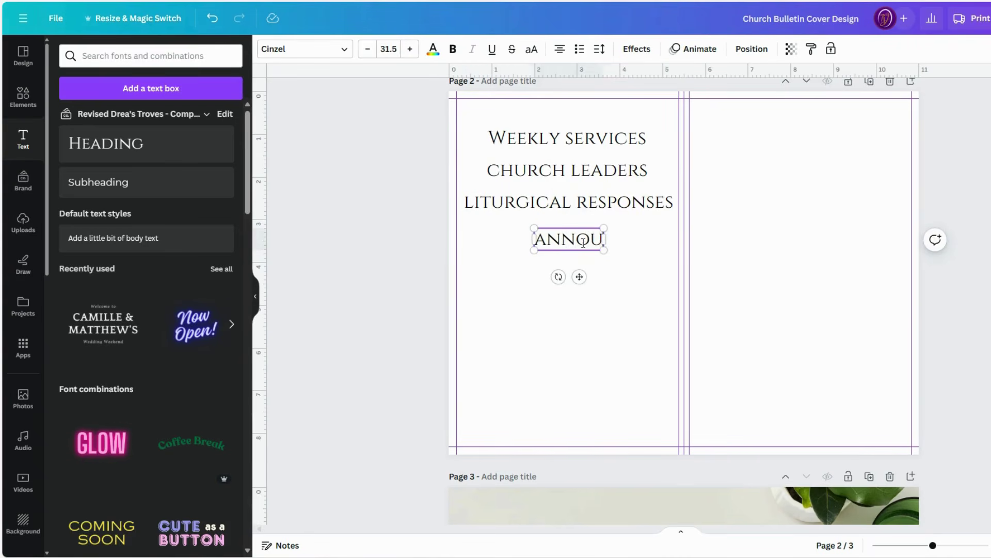
text(NCEMENTS)
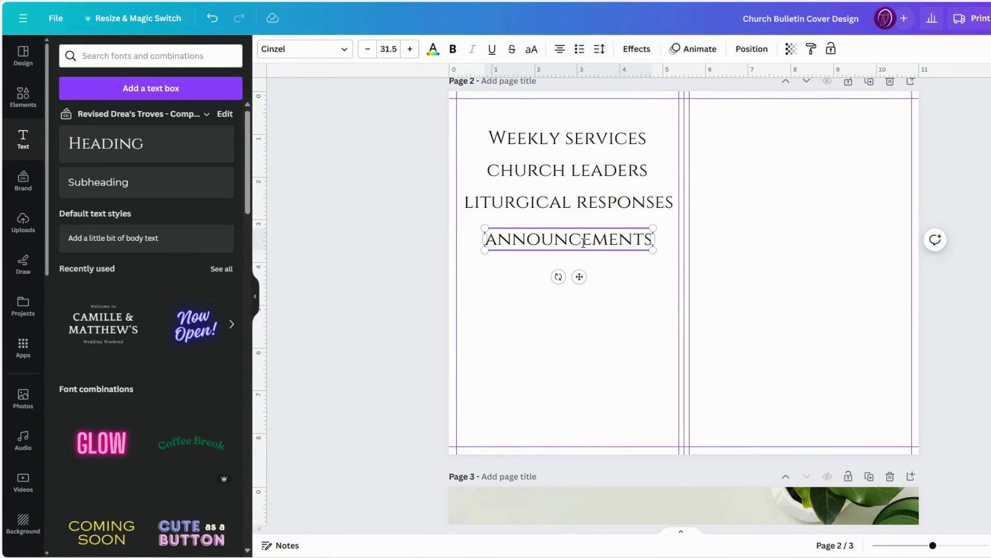
click(595, 340)
Duplicate the "ANNOUNCEMENTS" heading, place the copy directly below it, and change its text to "UPCOMING EVENTS".
click(605, 238)
click(588, 198)
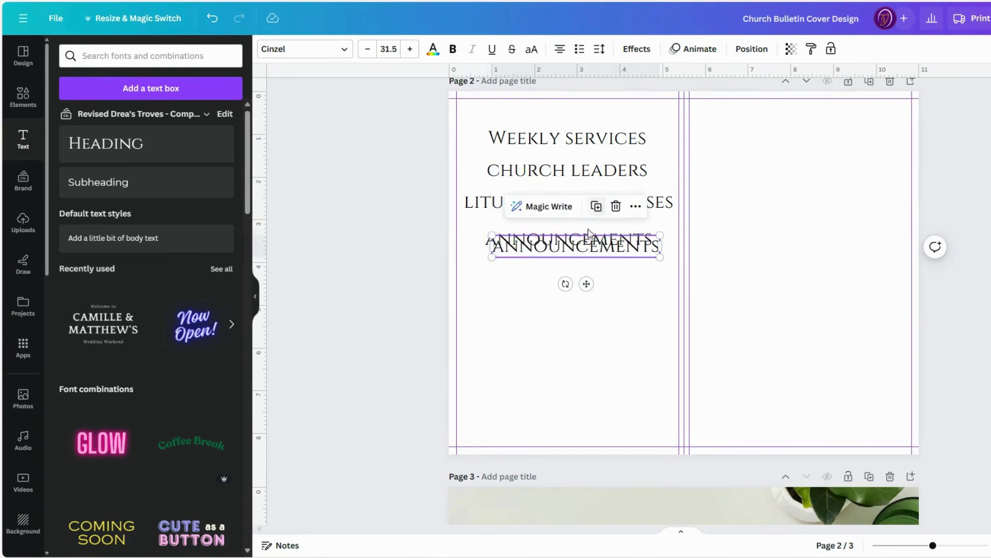
drag(590, 238, 581, 275)
double_click(580, 274)
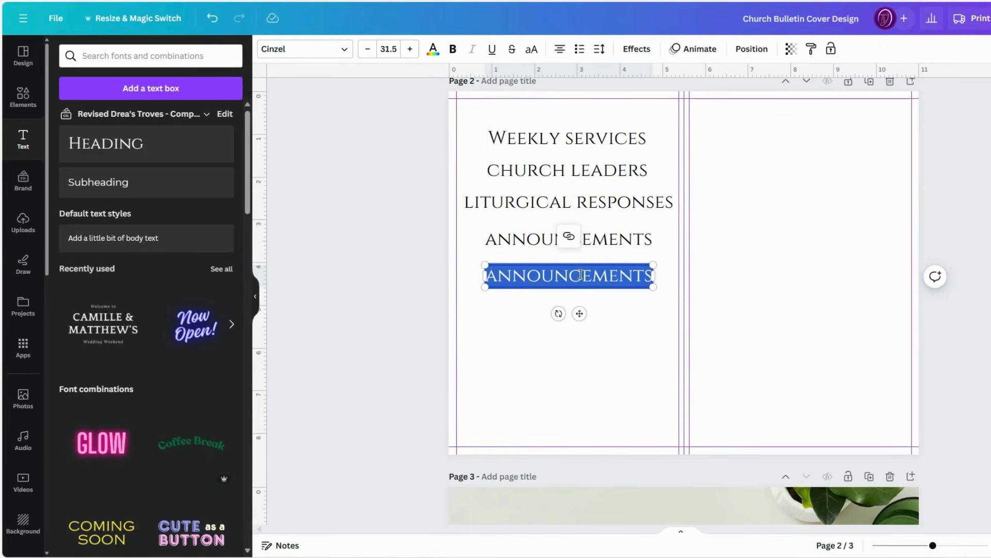
text(UPCOM)
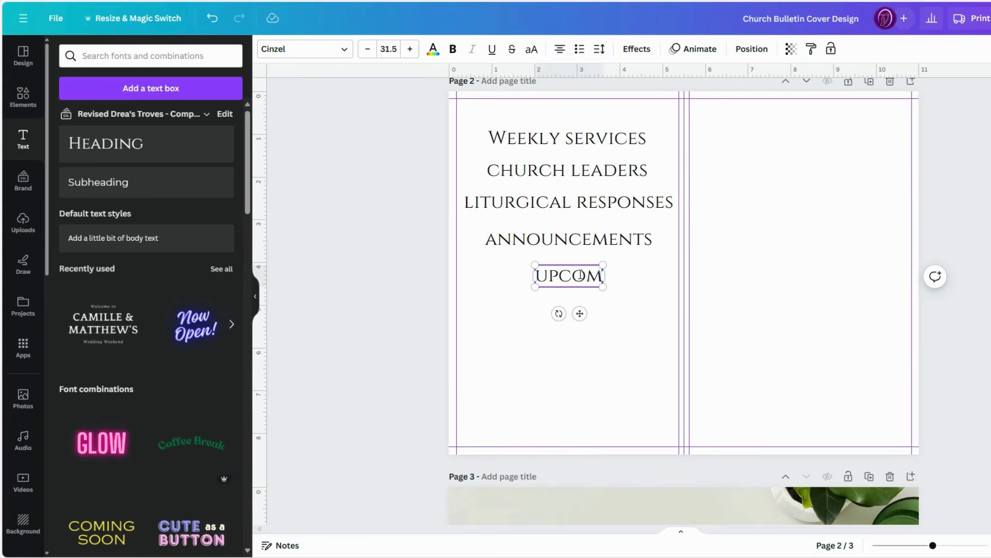
text(ING EVENTS)
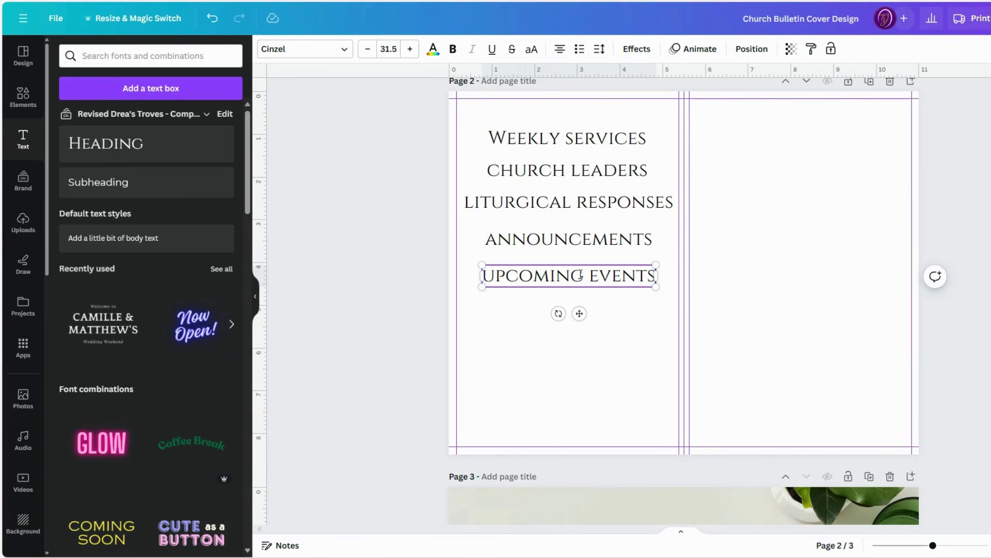
click(600, 339)
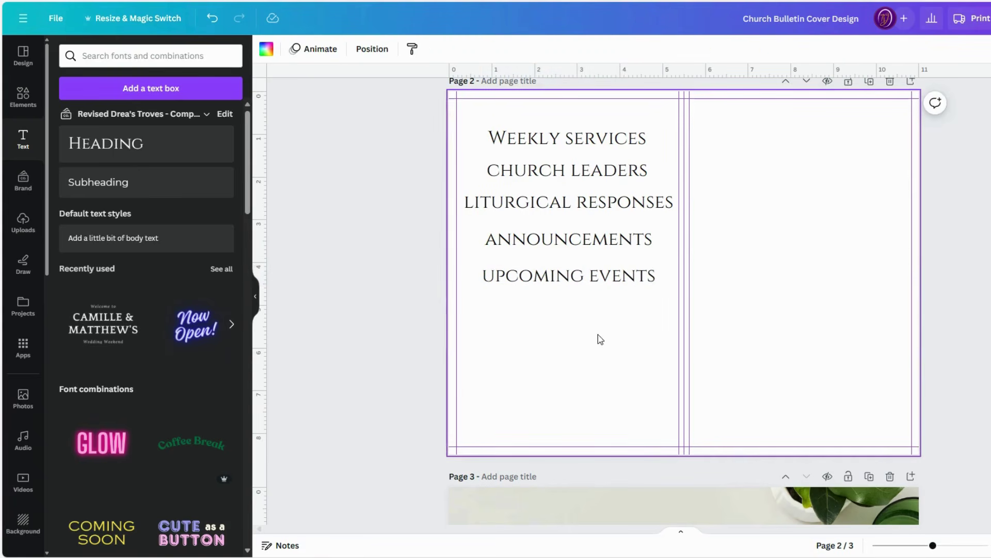
Duplicate the "UPCOMING EVENTS" heading, place the copy directly below it, and change its text to "ORDER OF SERVICE".
click(591, 283)
click(593, 249)
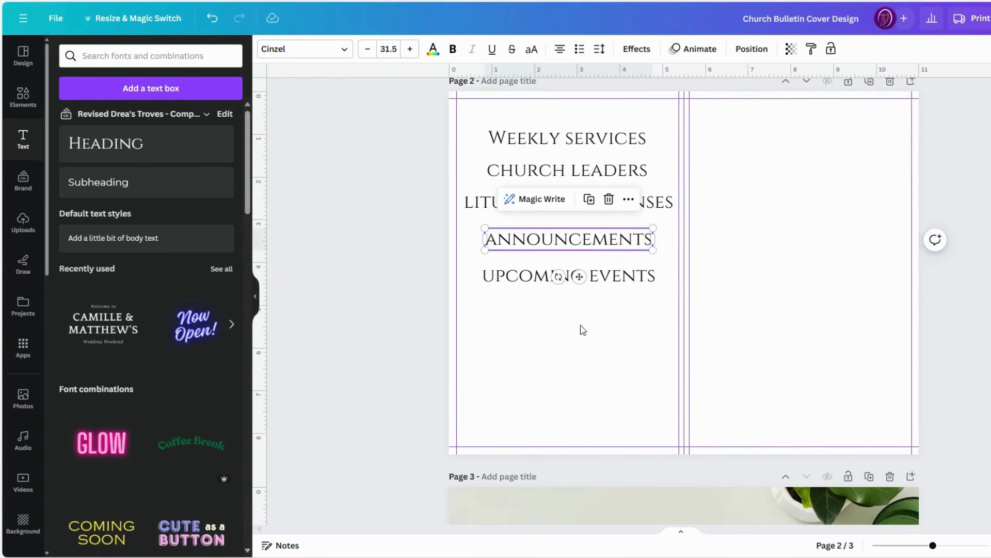
click(599, 282)
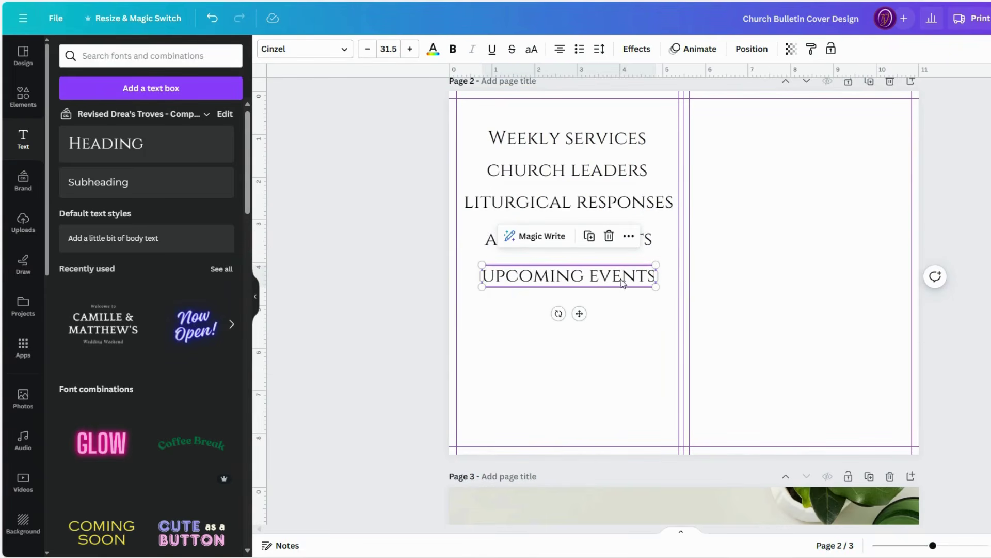
click(590, 237)
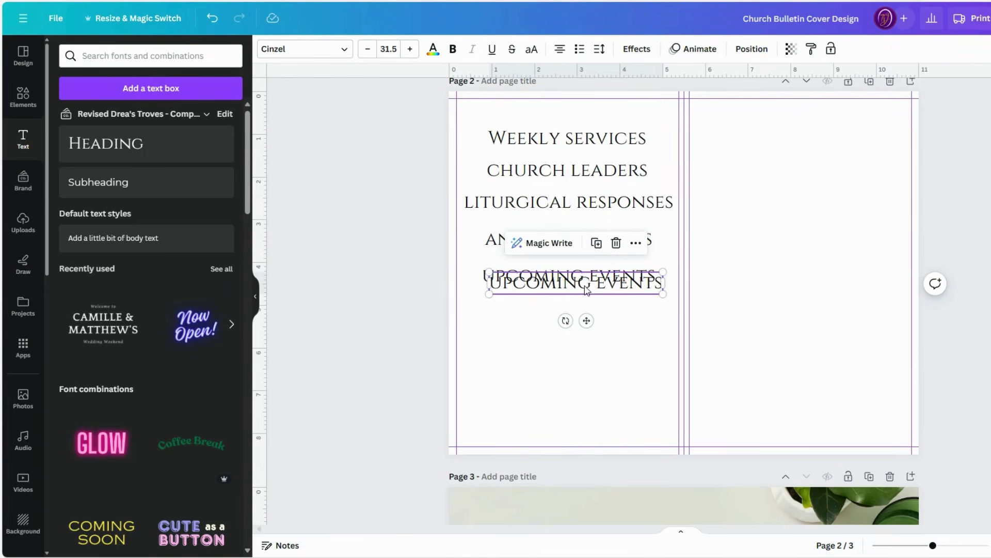
drag(587, 282, 576, 313)
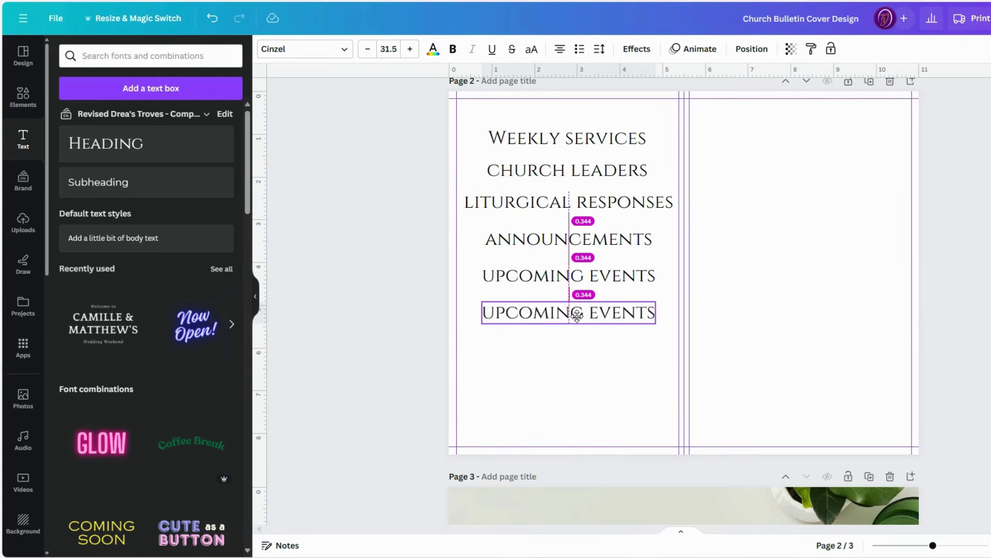
double_click(595, 317)
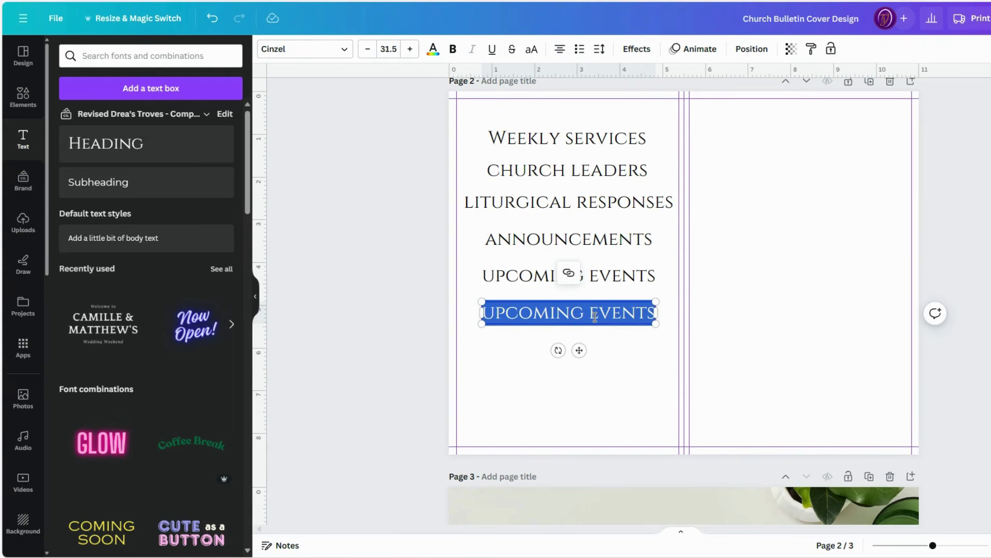
key(BackSpace)
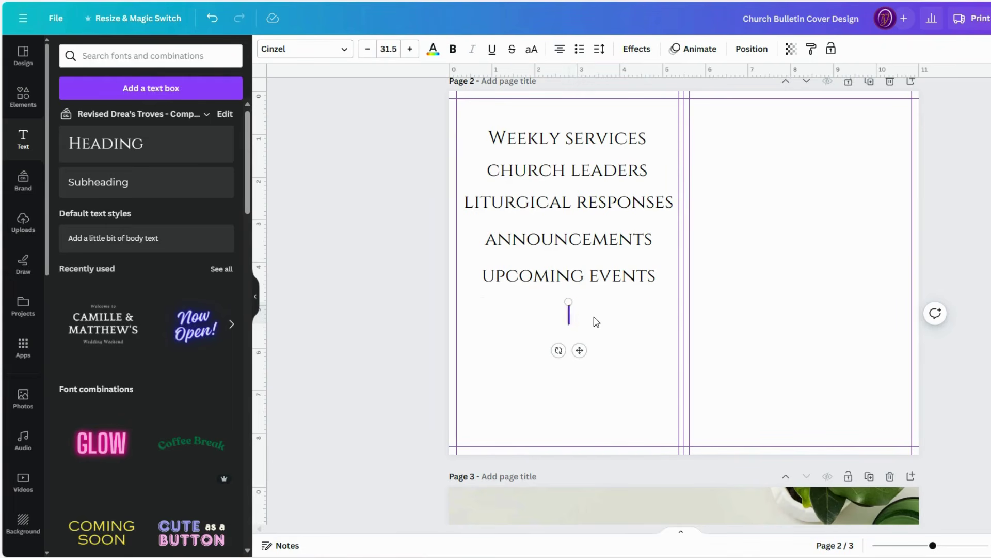
text(ORDER OF SERVICE)
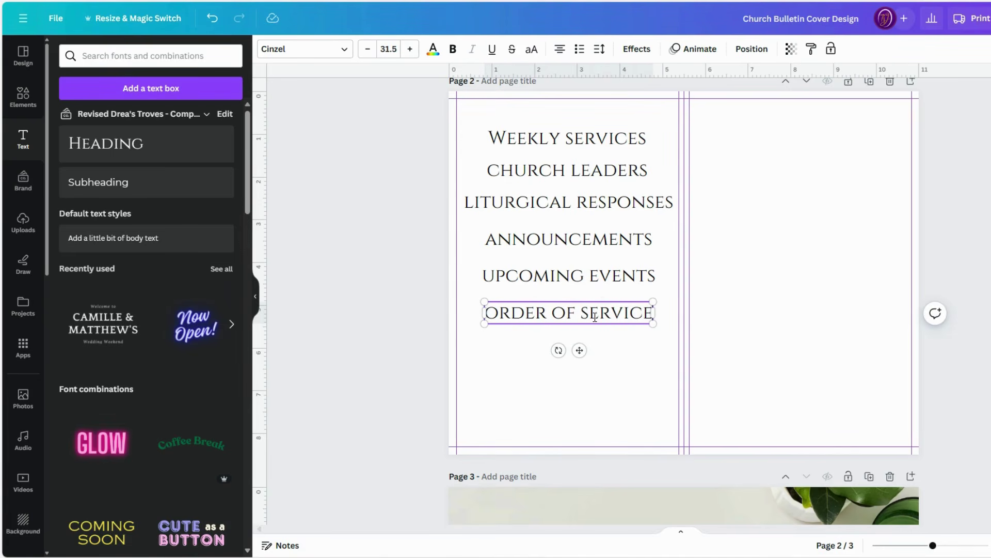
click(601, 355)
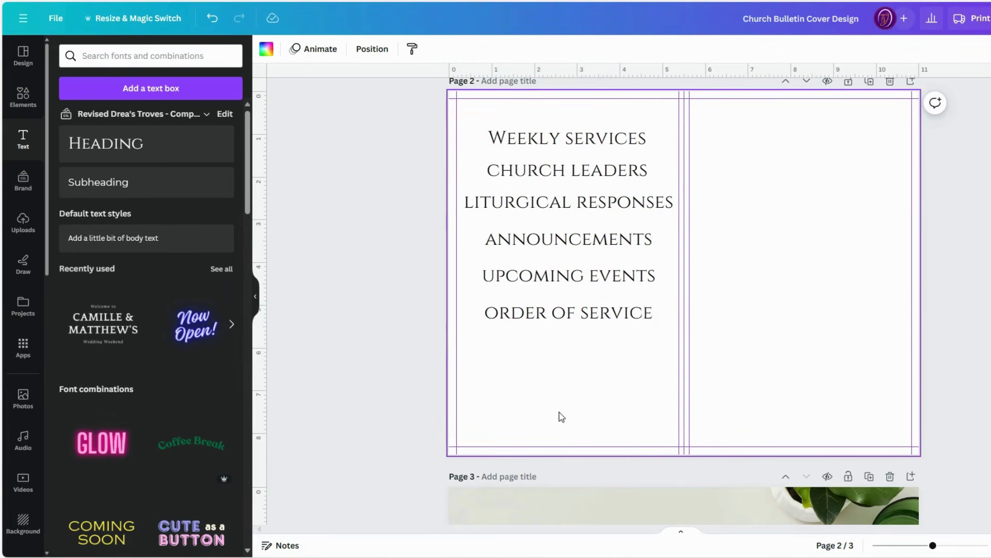
Move the "ORDER OF SERVICE" heading to the top of page 2's right half, level with "Weekly services".
click(568, 318)
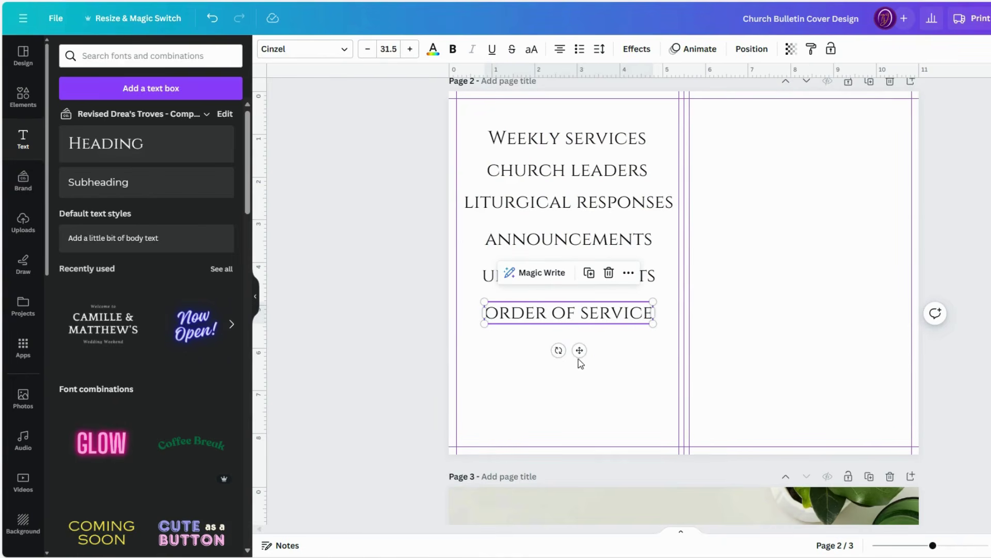
drag(579, 350, 806, 177)
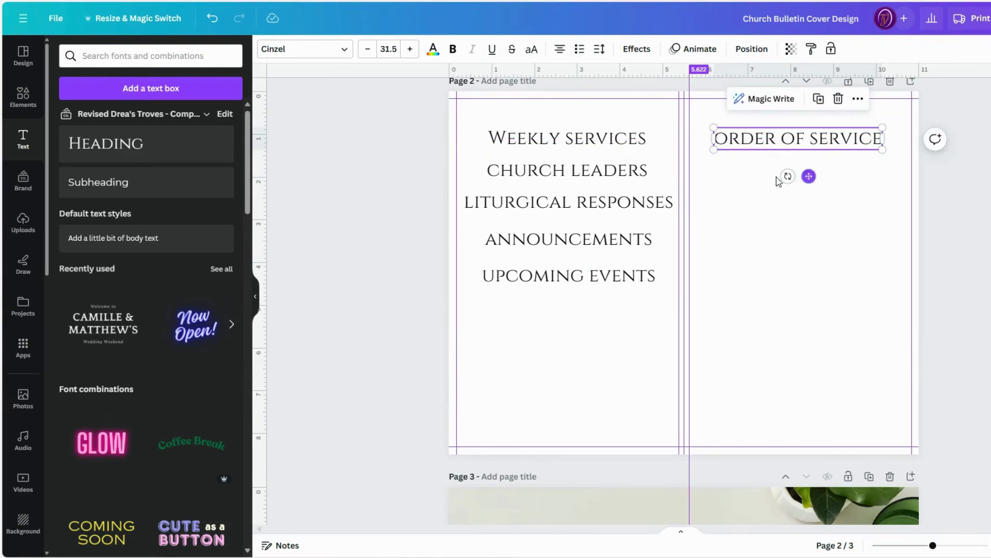
click(778, 226)
Select all six headings on page 2 and change their text color to the document's dark red #8D1F3C.
click(602, 136)
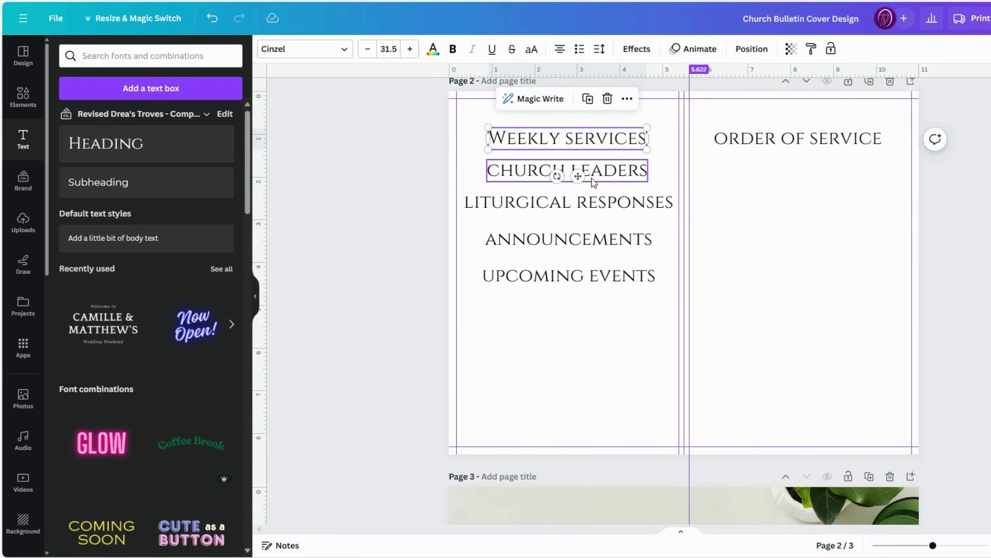
shift+click(621, 178)
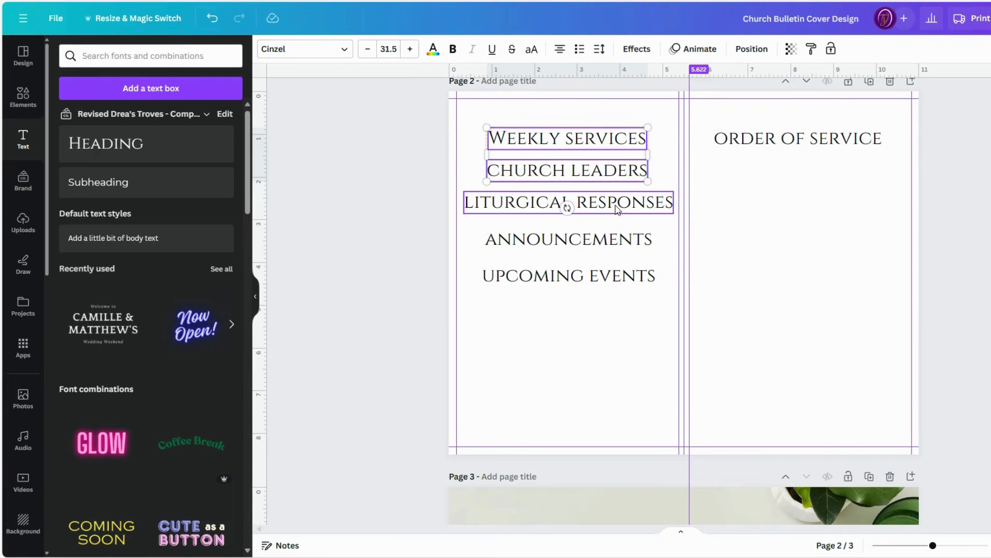
shift+click(617, 209)
shift+click(614, 242)
shift+click(620, 274)
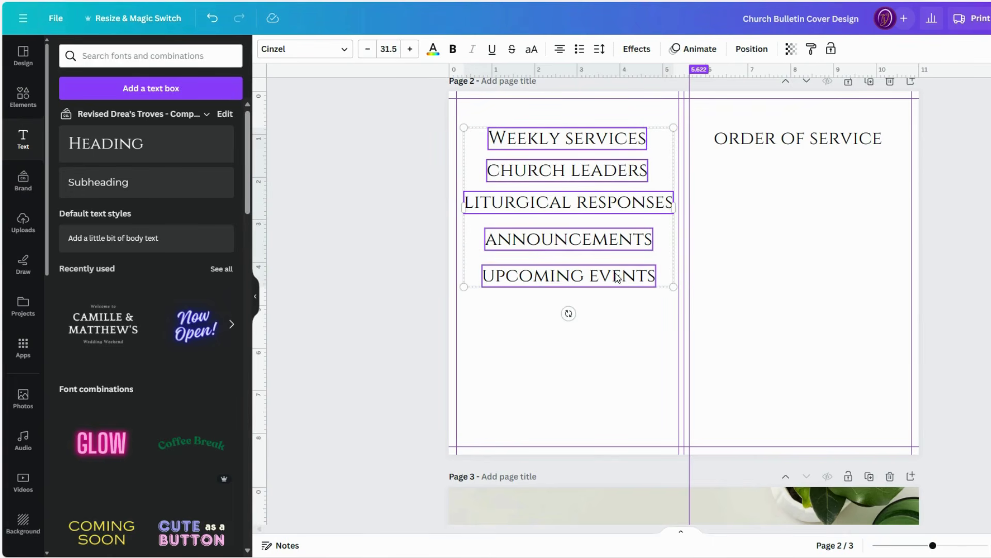
shift+click(755, 137)
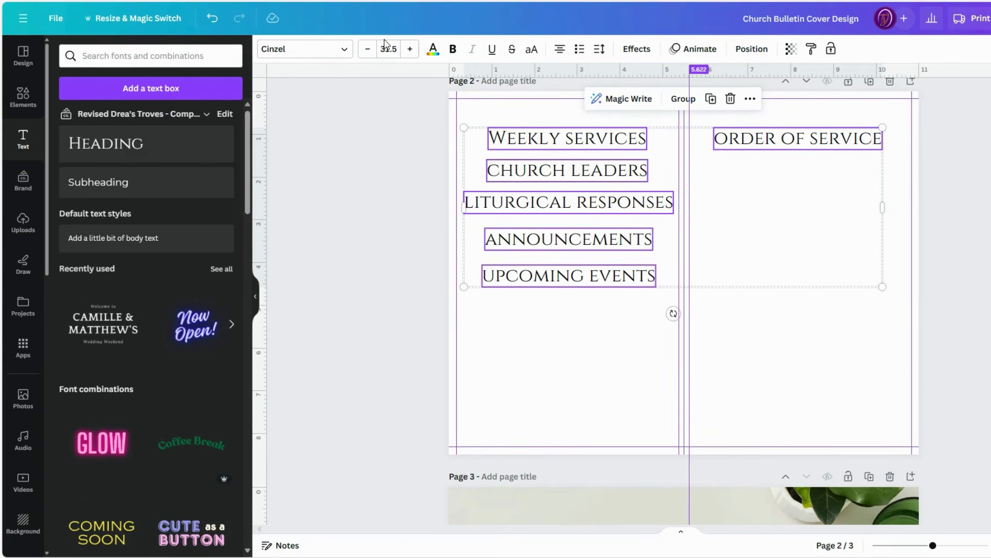
click(453, 50)
click(453, 50)
click(492, 50)
click(492, 50)
click(432, 50)
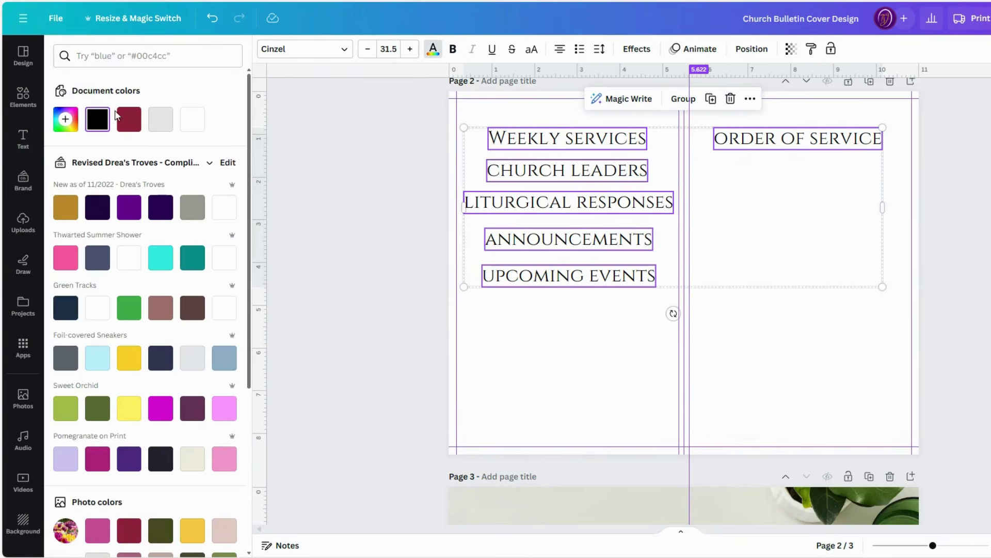
click(129, 119)
click(127, 120)
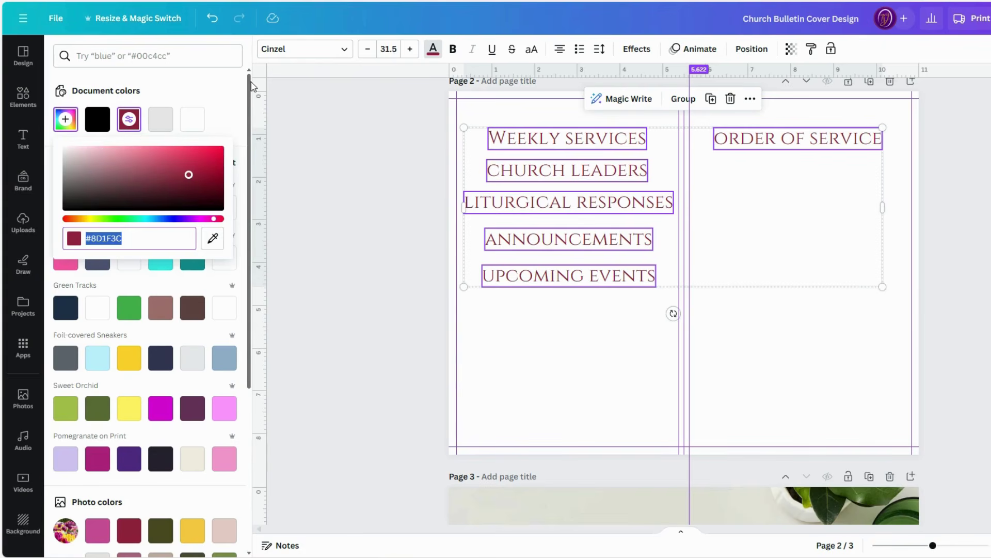
Reduce the font size of the six selected headings to 24.5.
click(366, 52)
click(367, 54)
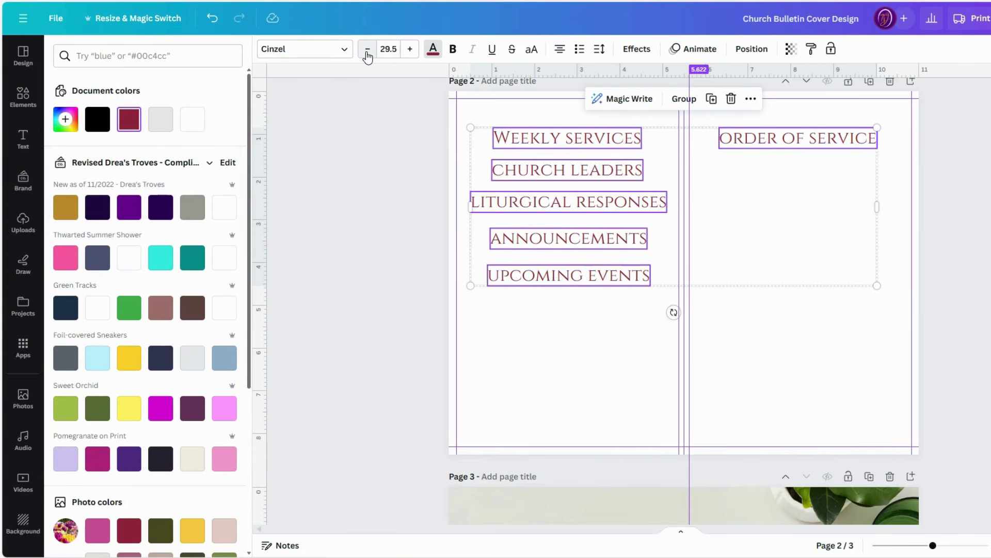
click(367, 51)
click(367, 52)
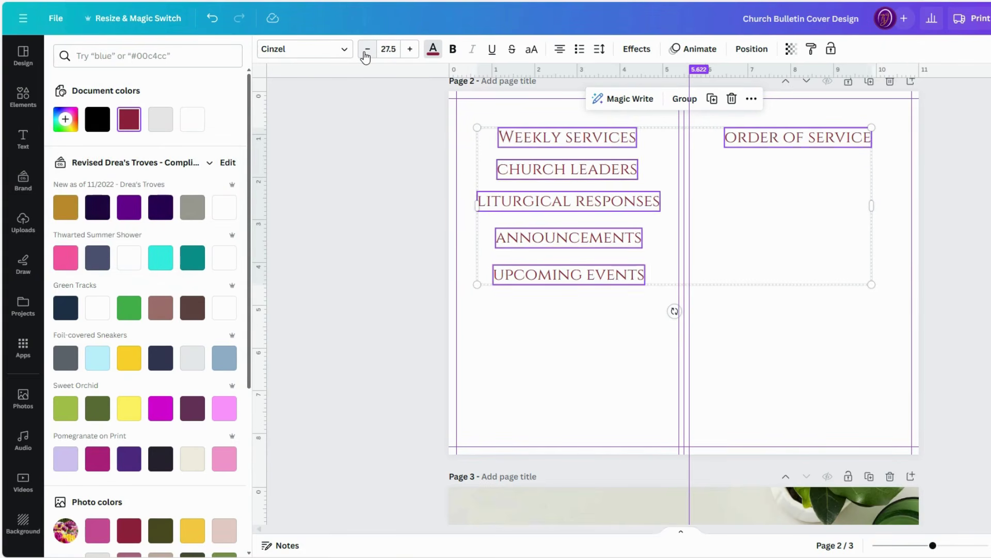
click(368, 52)
click(367, 52)
click(367, 51)
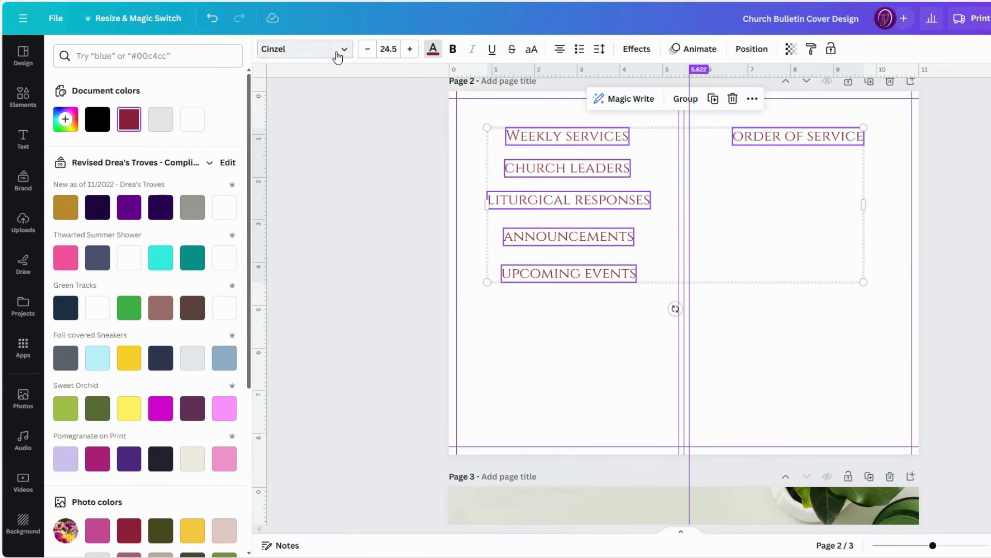
Browse the font list and try The Seasons, Lora and Times New Roman on the six headings.
click(347, 53)
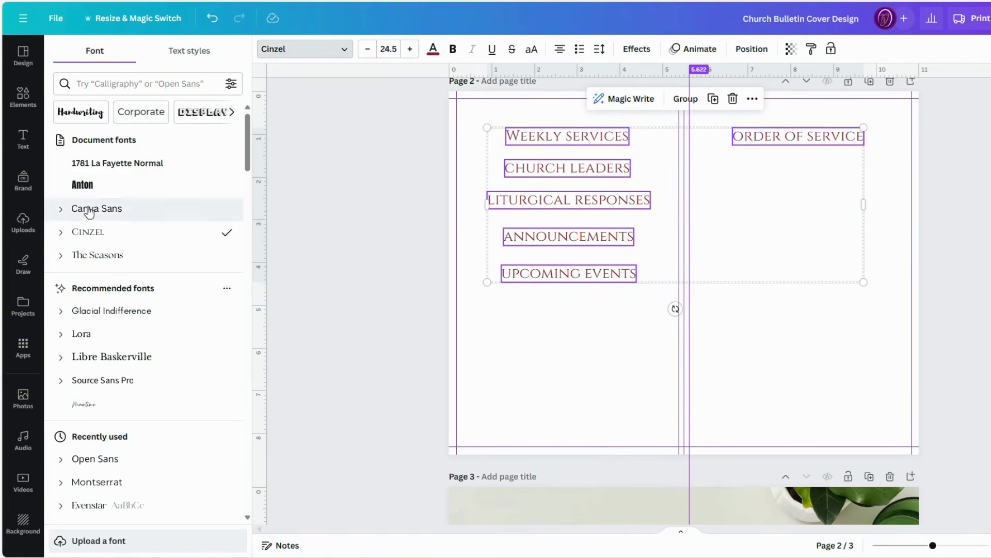
click(102, 261)
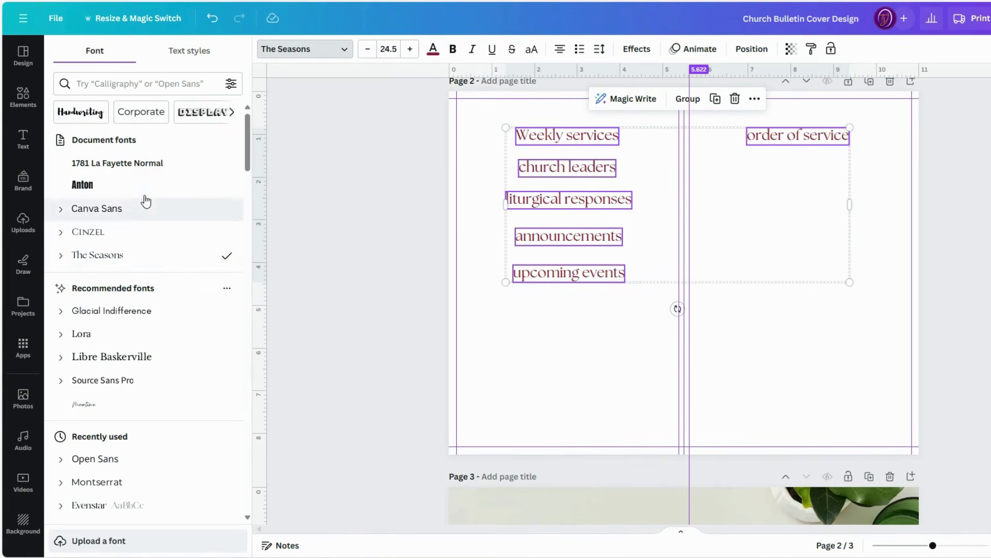
scroll(144, 200, down, 5)
scroll(150, 202, down, 15)
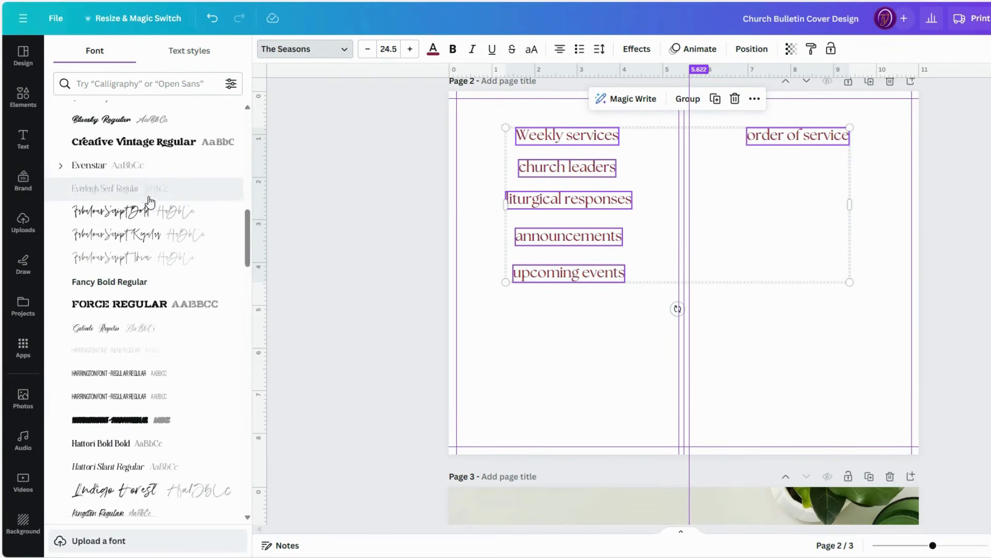
scroll(150, 203, up, 10)
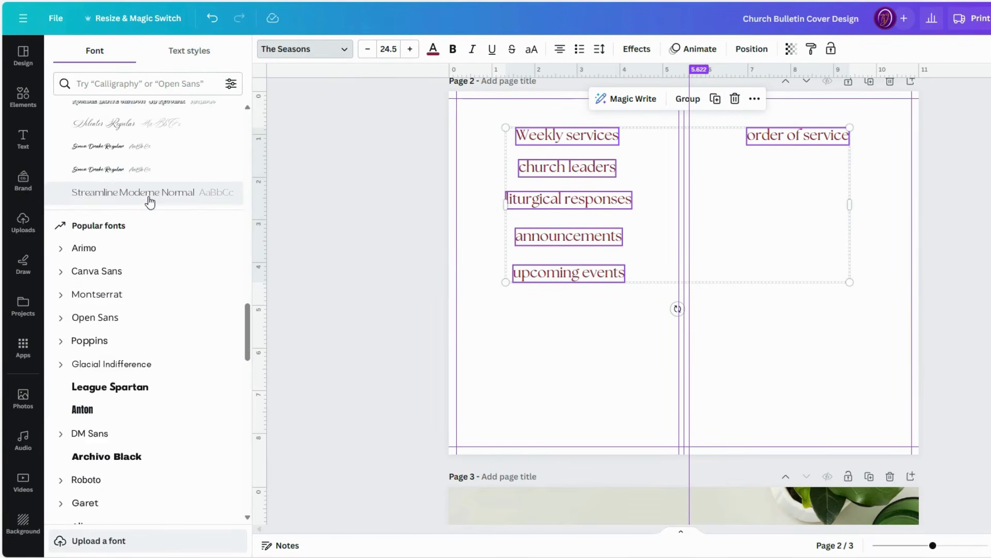
scroll(150, 203, down, 8)
scroll(150, 203, down, 10)
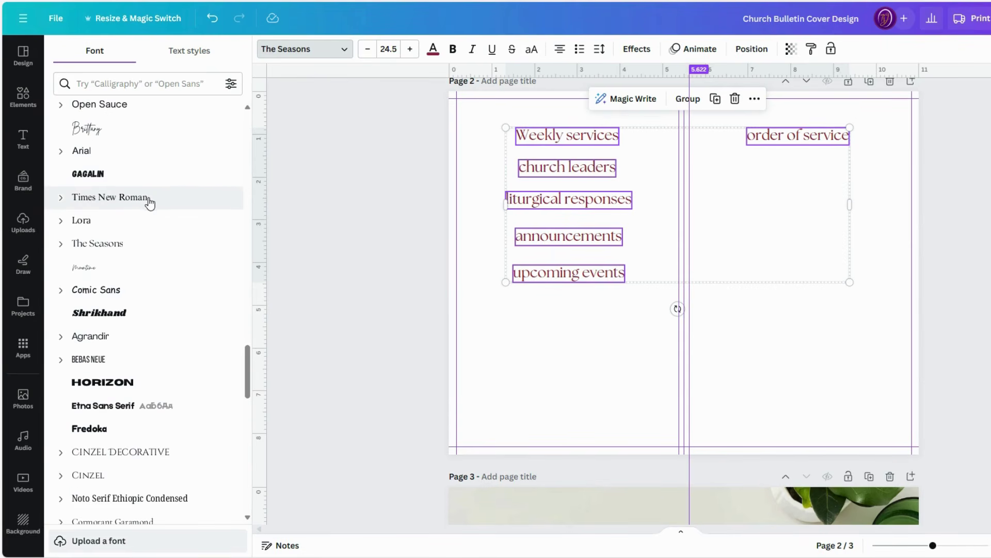
scroll(148, 246, down, 12)
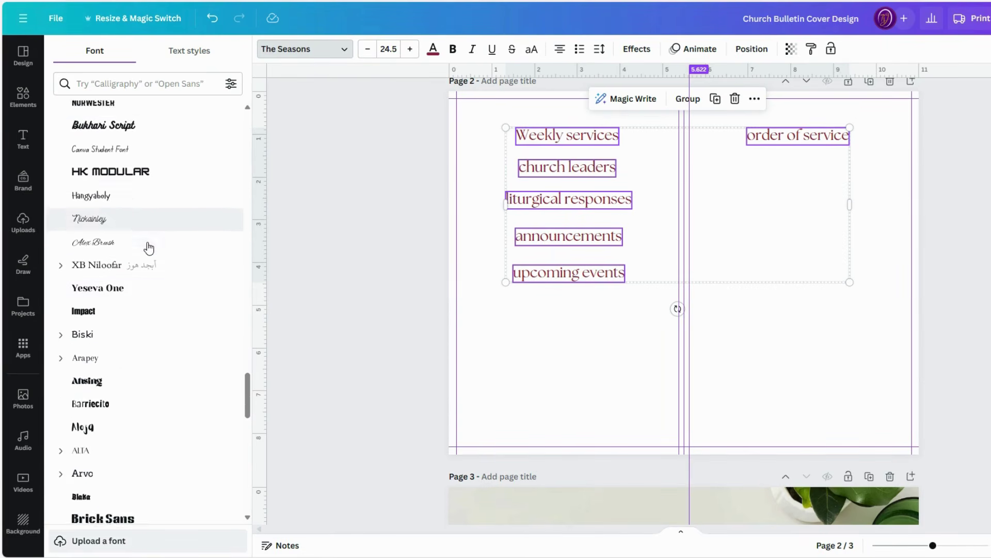
scroll(149, 249, down, 10)
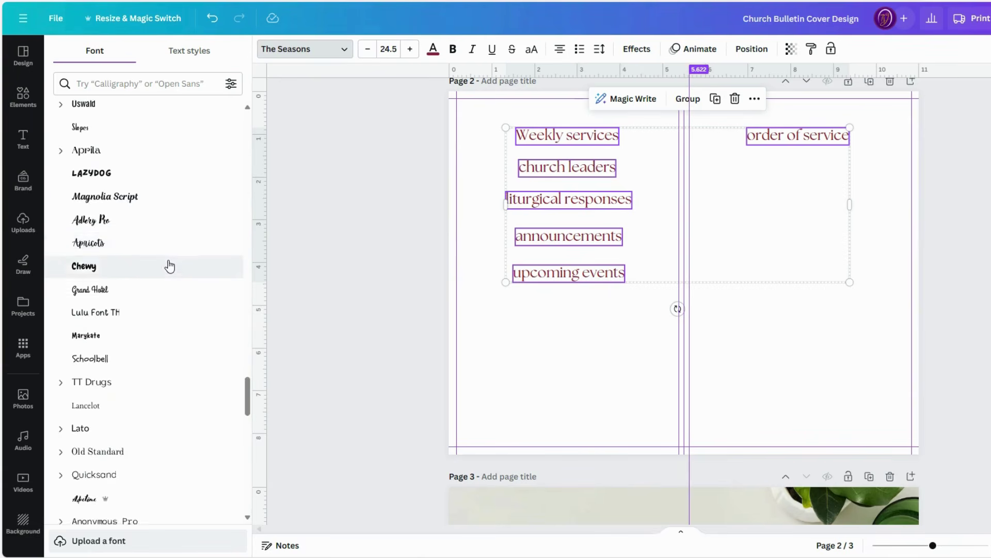
scroll(170, 266, up, 7)
scroll(174, 267, up, 3)
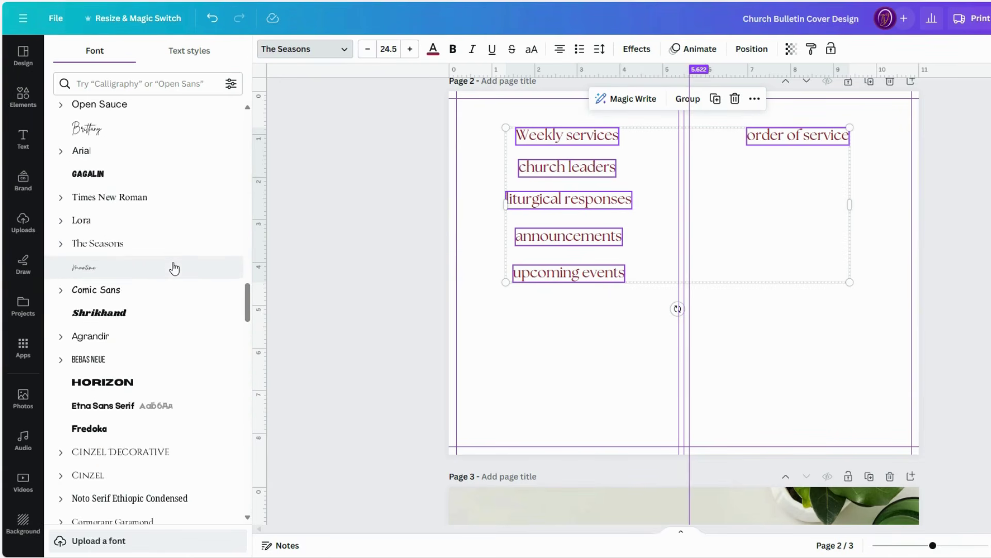
click(114, 293)
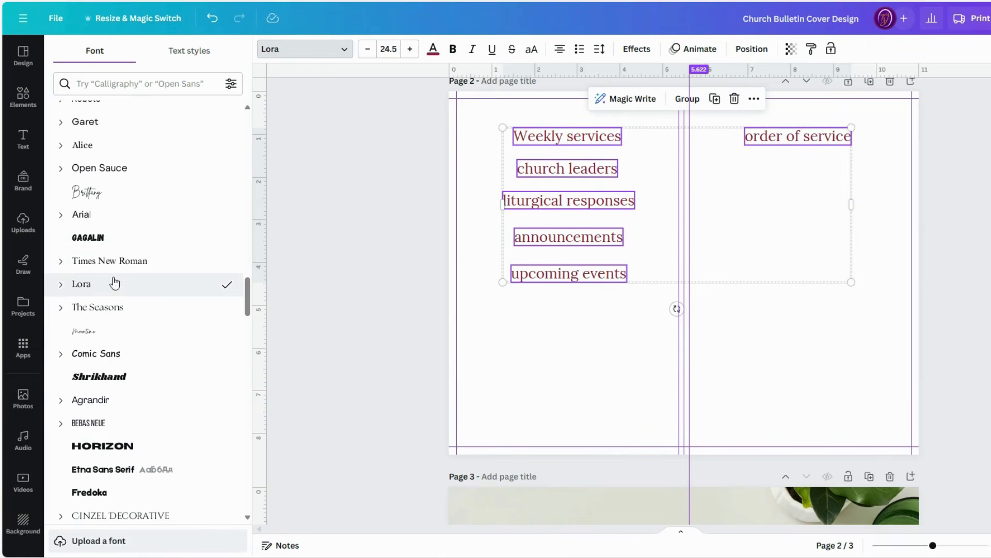
click(109, 262)
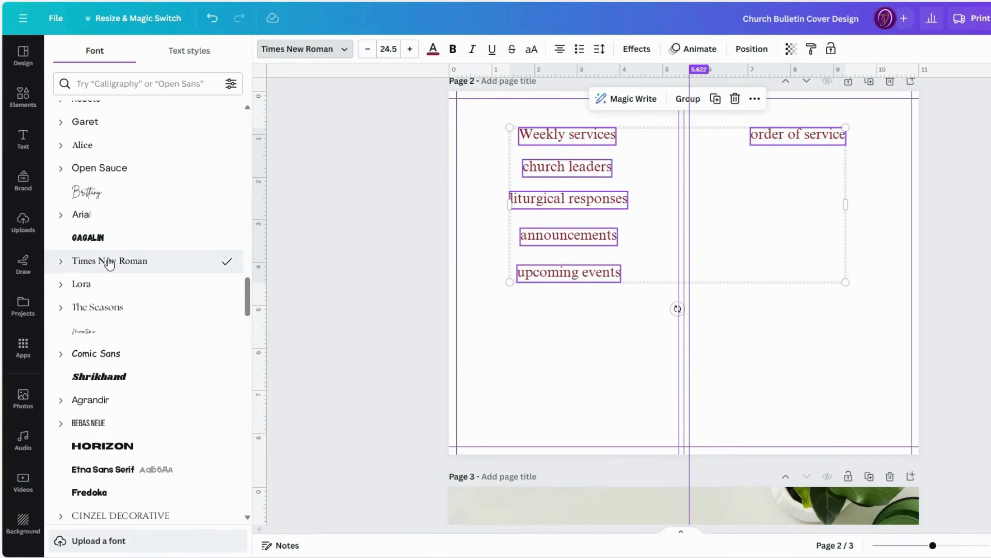
Set the six headings in uppercase and change their font to Glacial Indifference after trying Garet, DM Sans and Roboto.
click(532, 50)
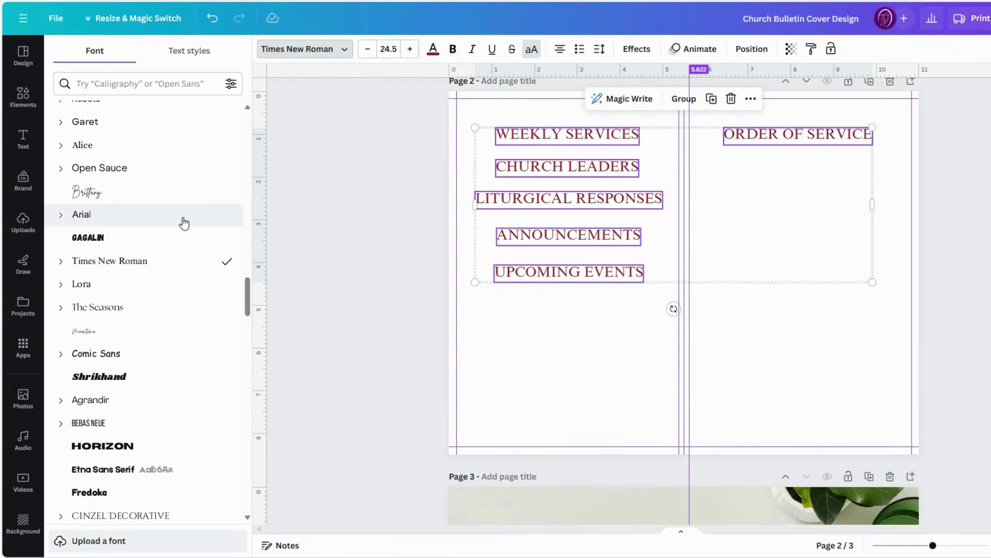
scroll(184, 220, up, 1)
click(161, 190)
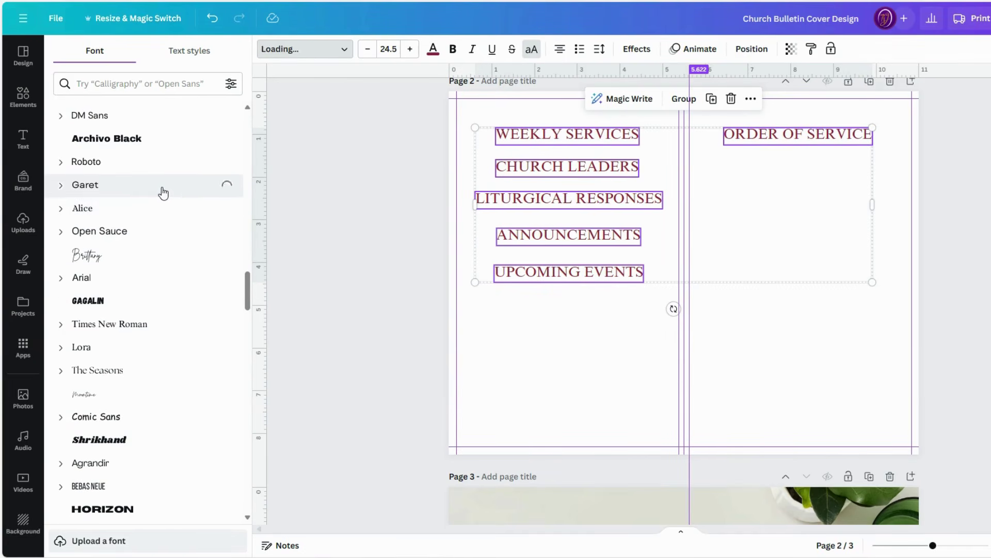
scroll(164, 193, up, 1)
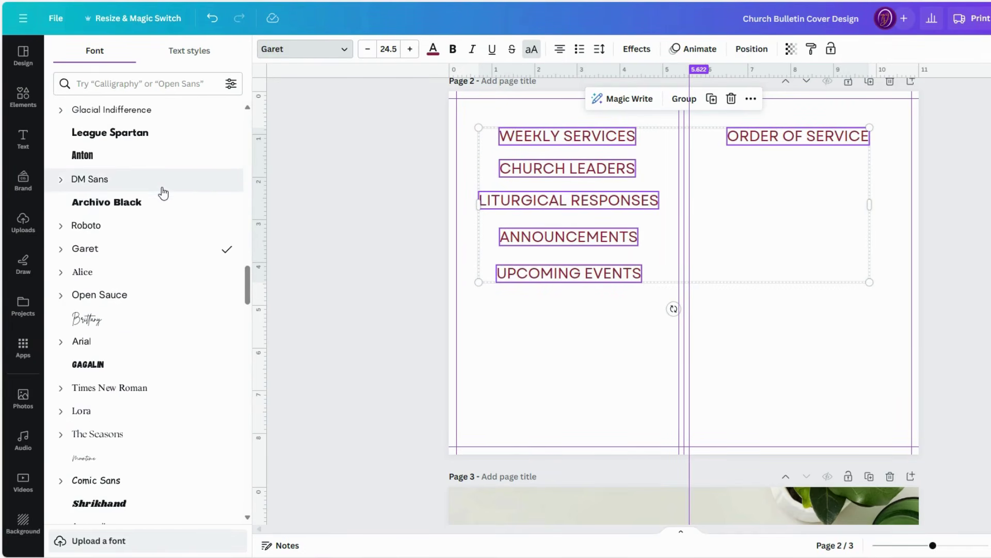
click(155, 191)
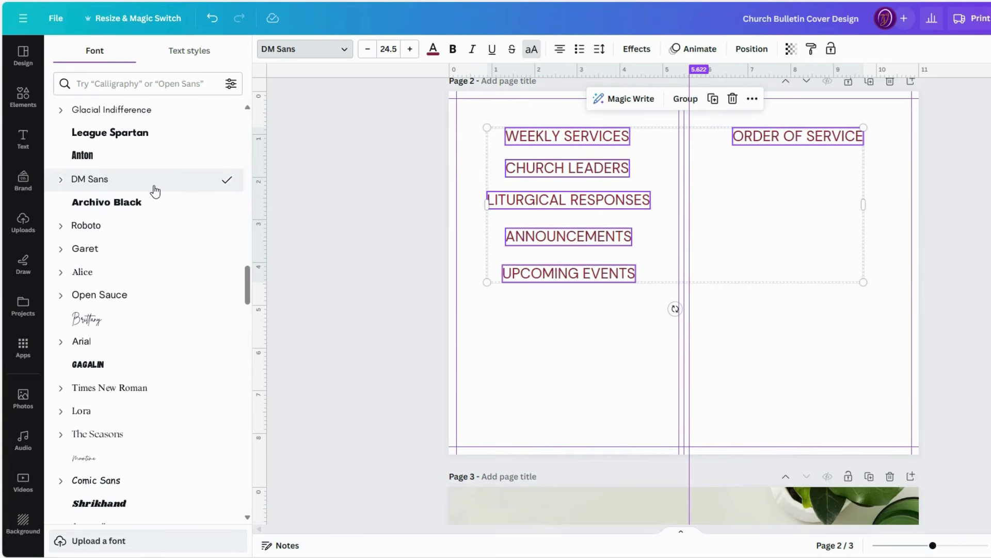
click(154, 233)
scroll(155, 235, up, 1)
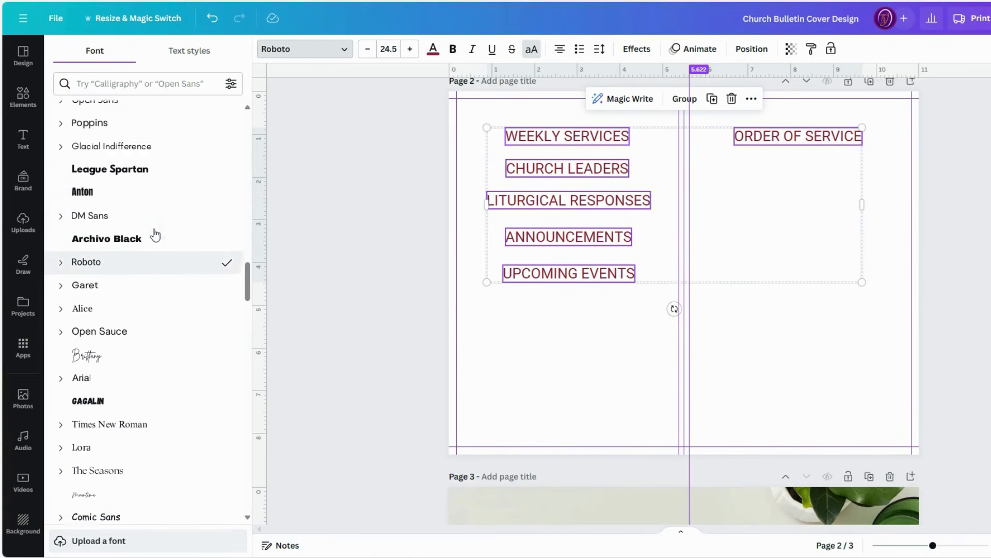
scroll(155, 236, up, 2)
click(150, 236)
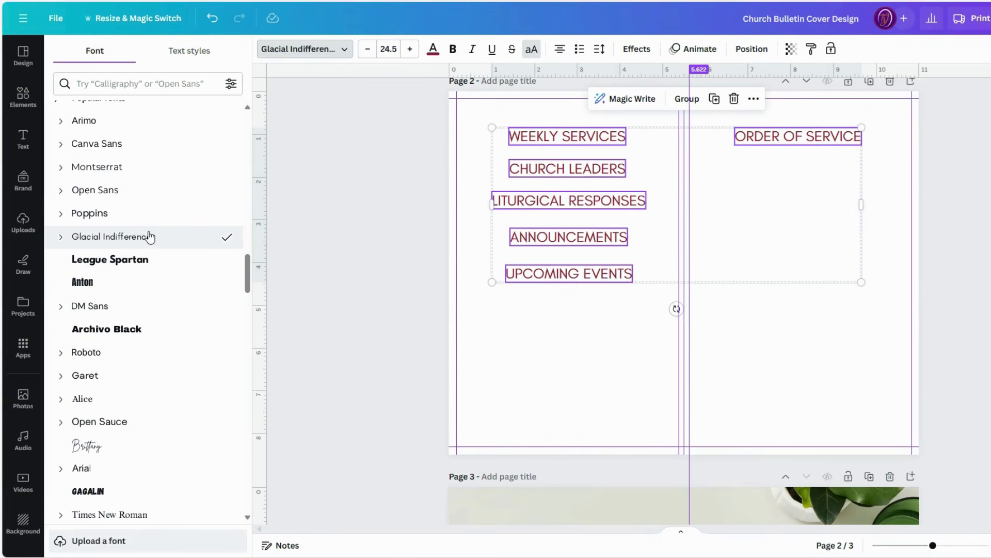
Search the fonts for garamond and set the six headings to EB Garamond after trying Garamond.
scroll(150, 236, up, 2)
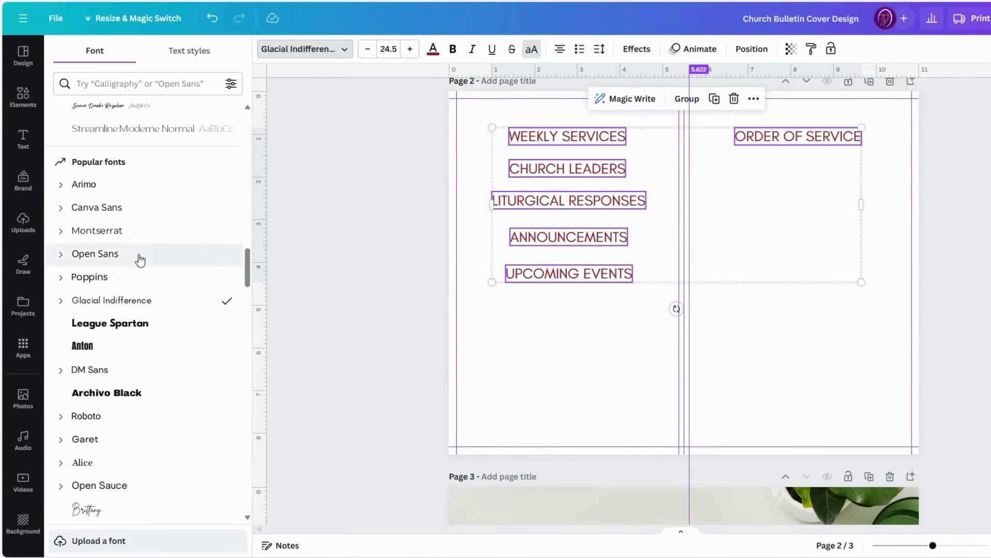
click(132, 83)
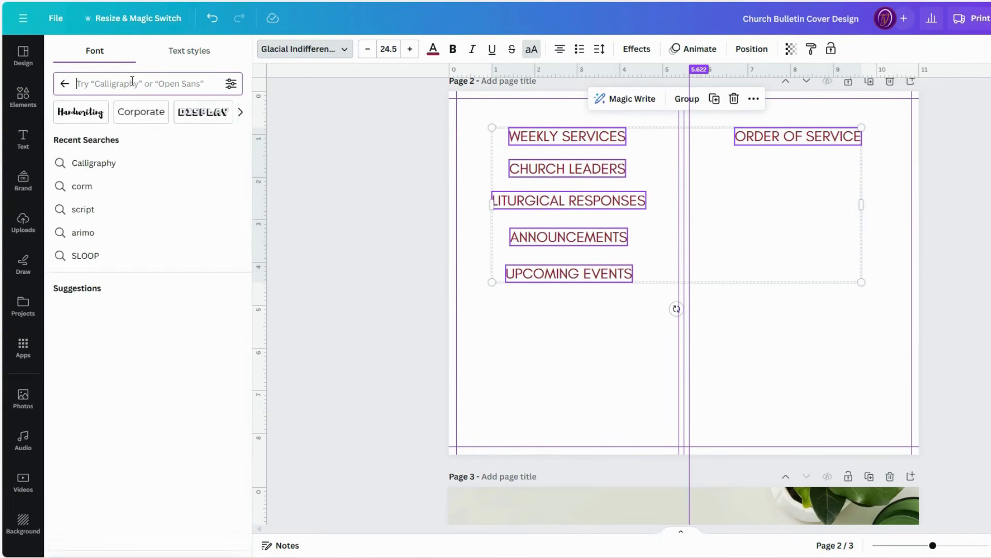
text(garamond)
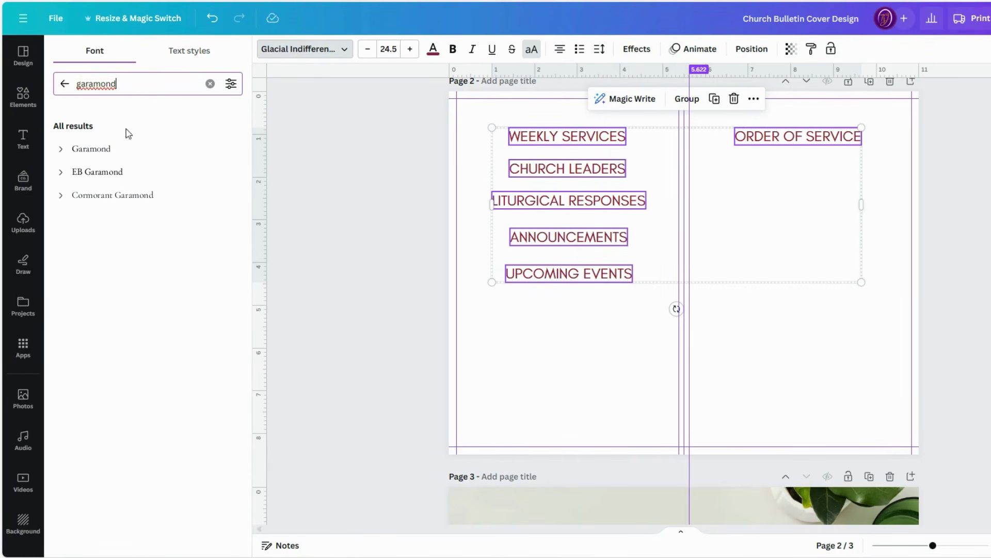
click(127, 152)
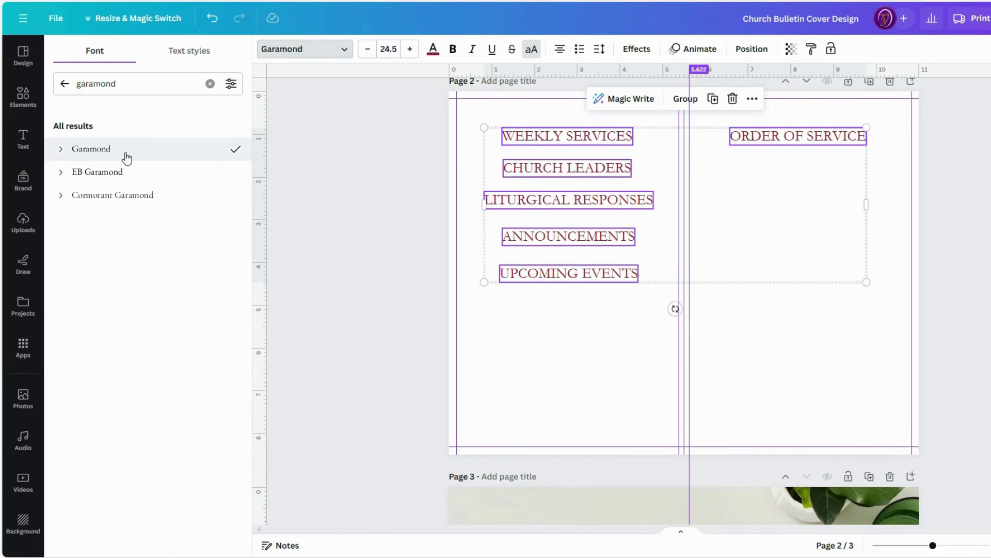
click(123, 172)
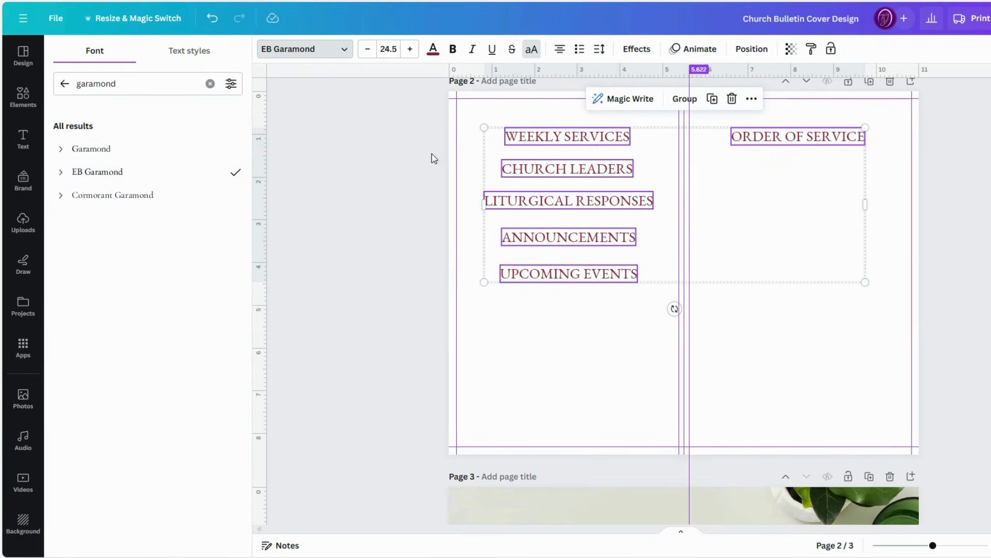
click(534, 353)
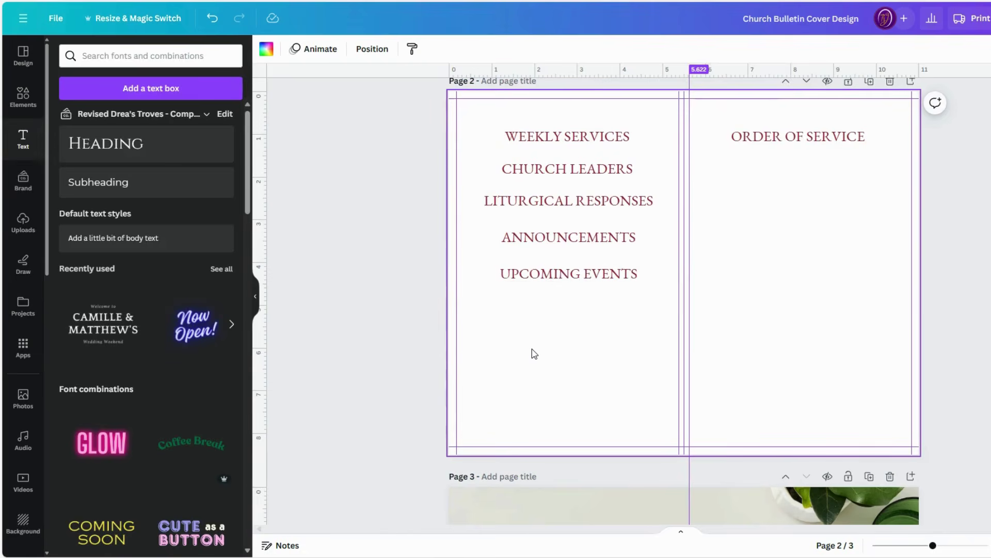
key(ctrl+z)
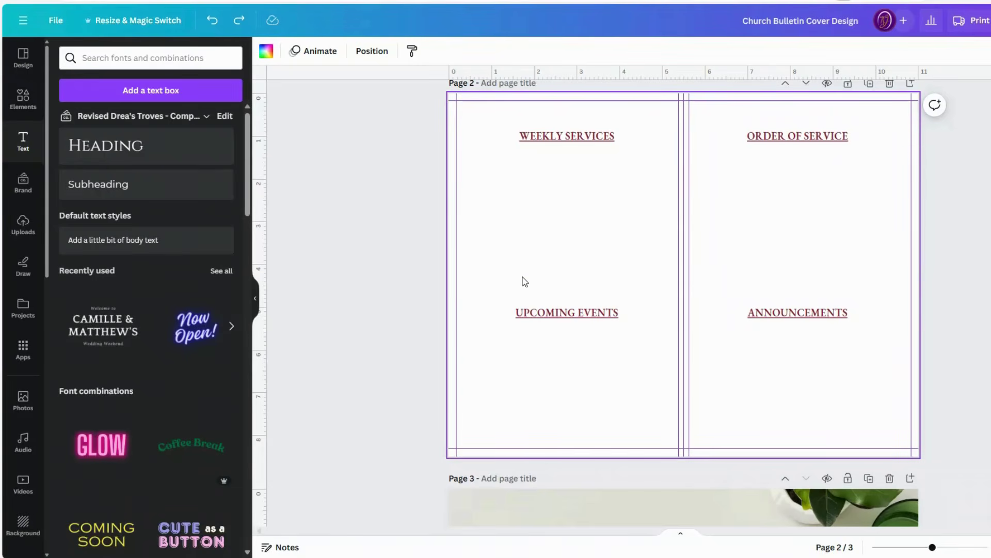
Add a subheading reading "Sunday Worship Service" and center it just below the WEEKLY SERVICES heading.
click(137, 185)
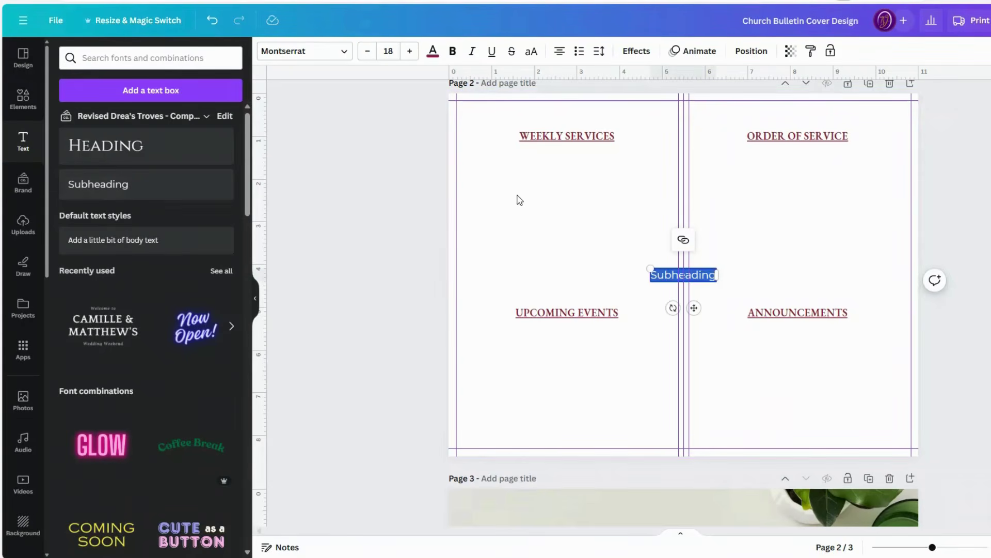
drag(694, 307, 539, 197)
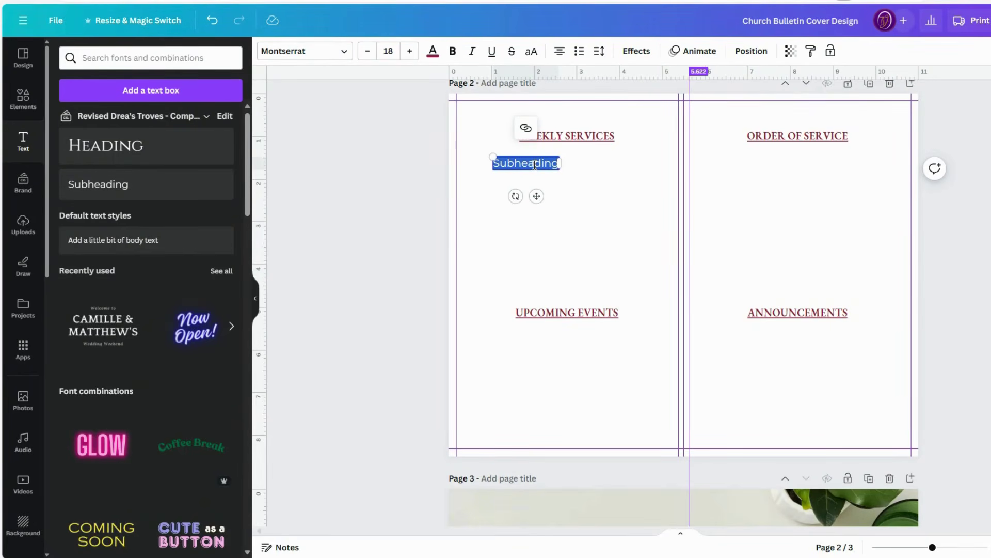
text(Sunday)
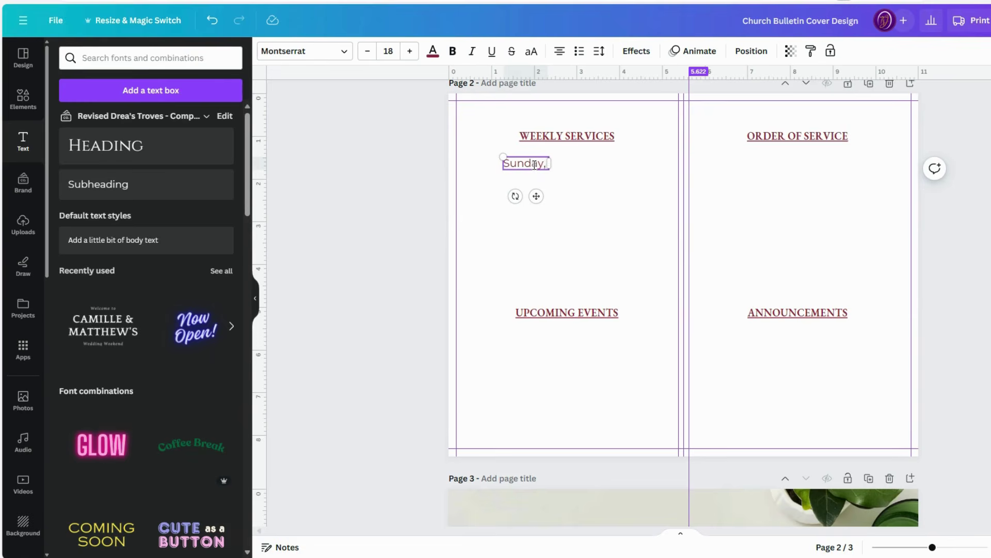
text(Worship Service)
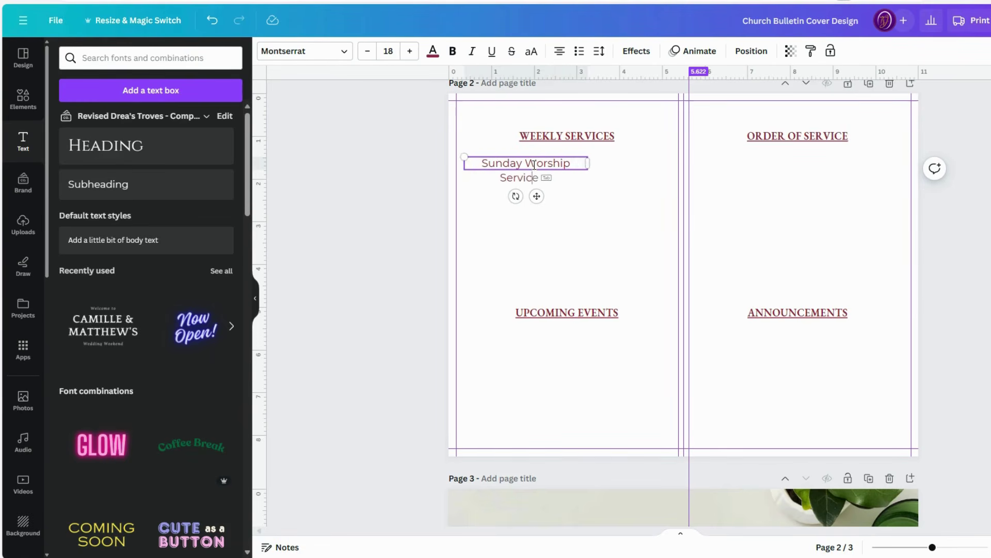
key(Tab)
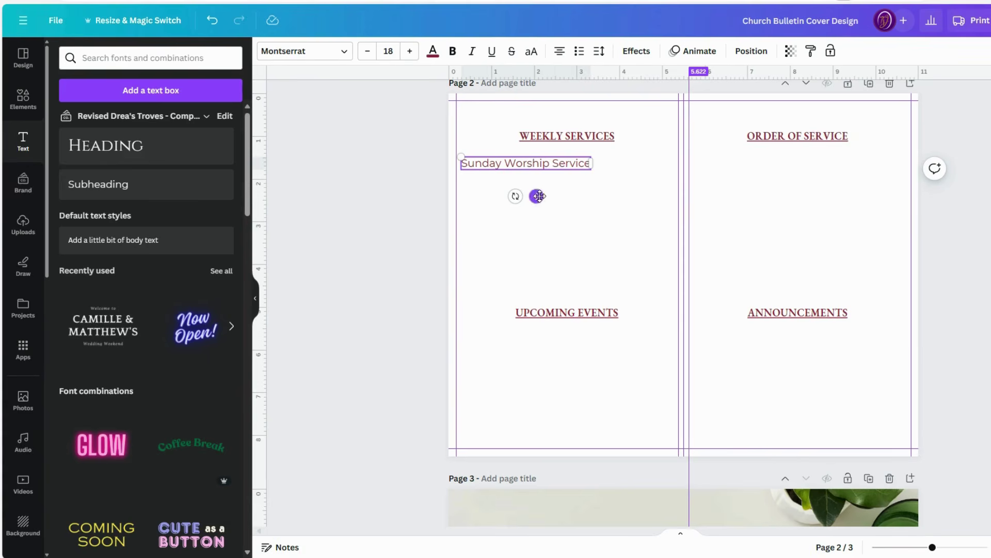
drag(536, 196, 579, 192)
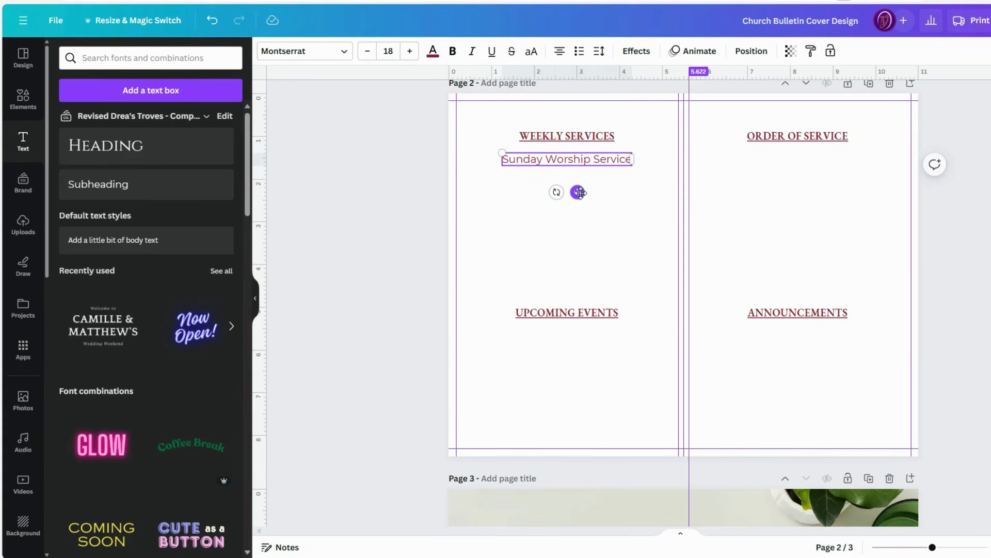
Add a body text line at size 12 reading "9:00 a.m." just below Sunday Worship Service.
click(133, 242)
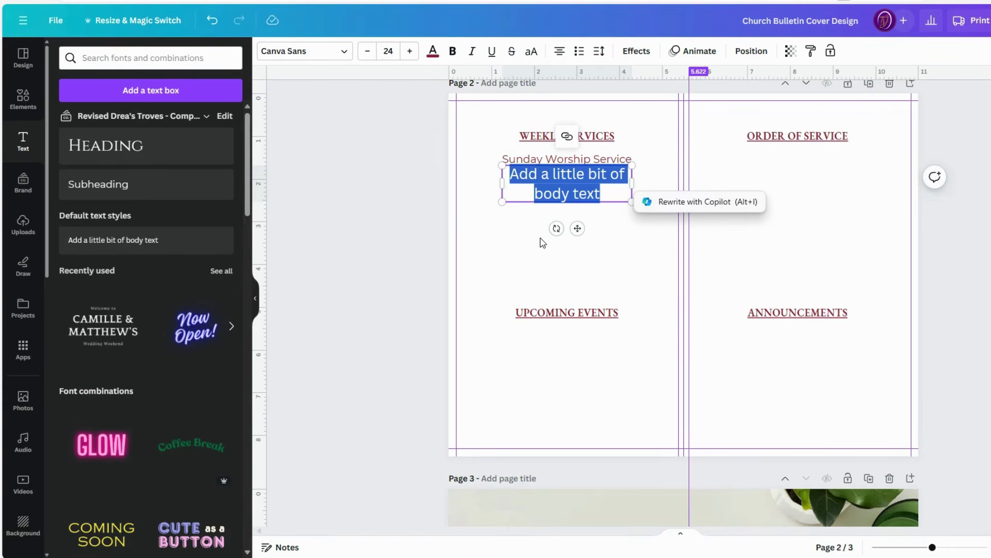
click(372, 53)
triple_click(372, 53)
triple_click(373, 53)
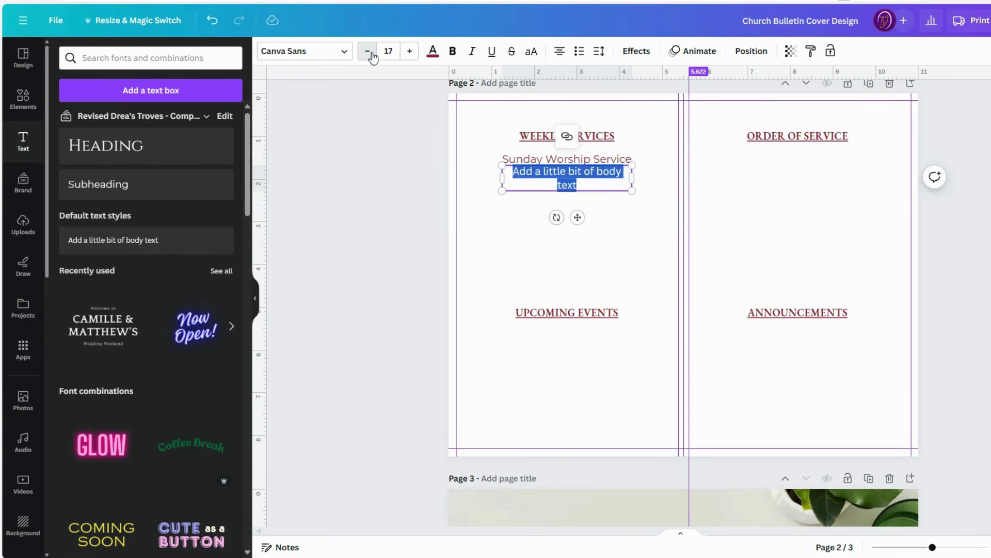
triple_click(373, 53)
double_click(372, 53)
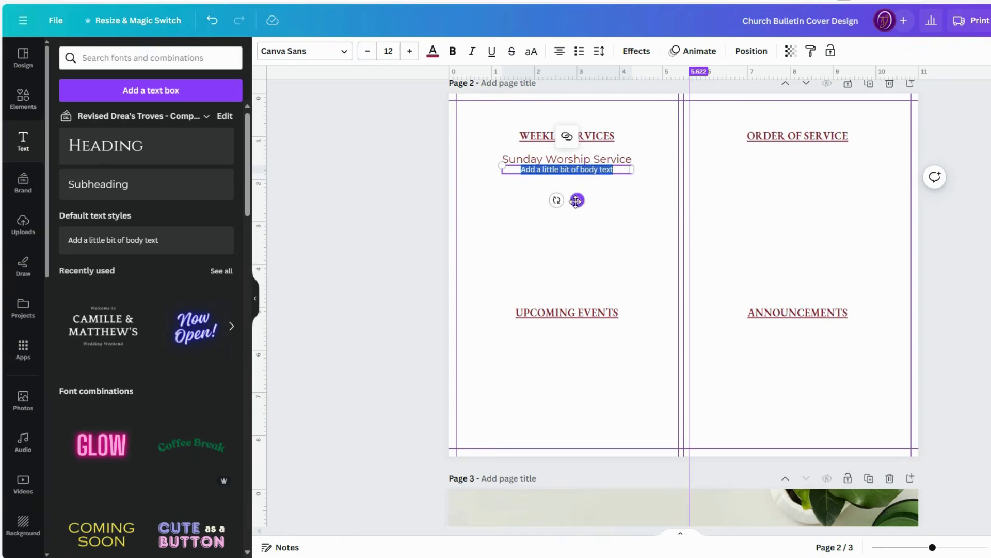
drag(577, 201, 575, 205)
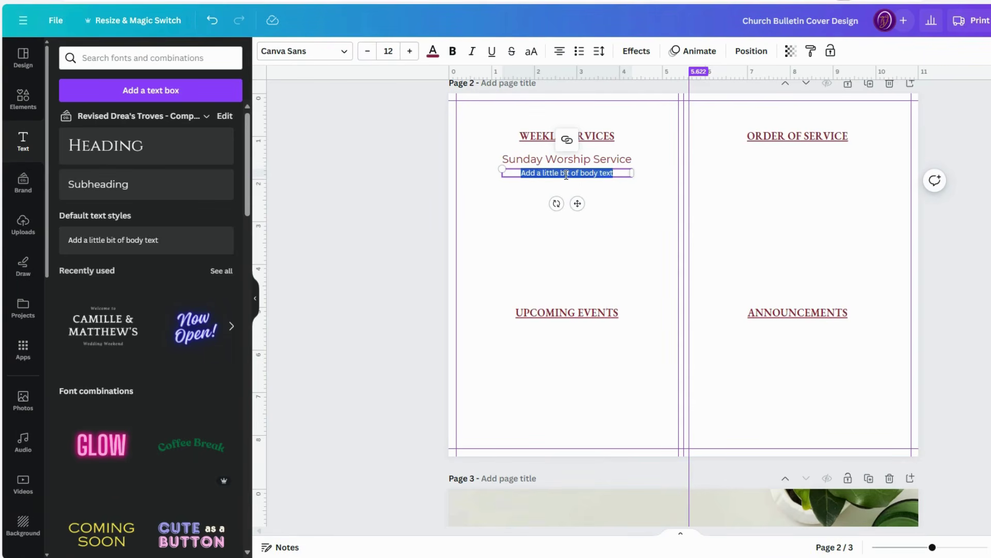
key(BackSpace)
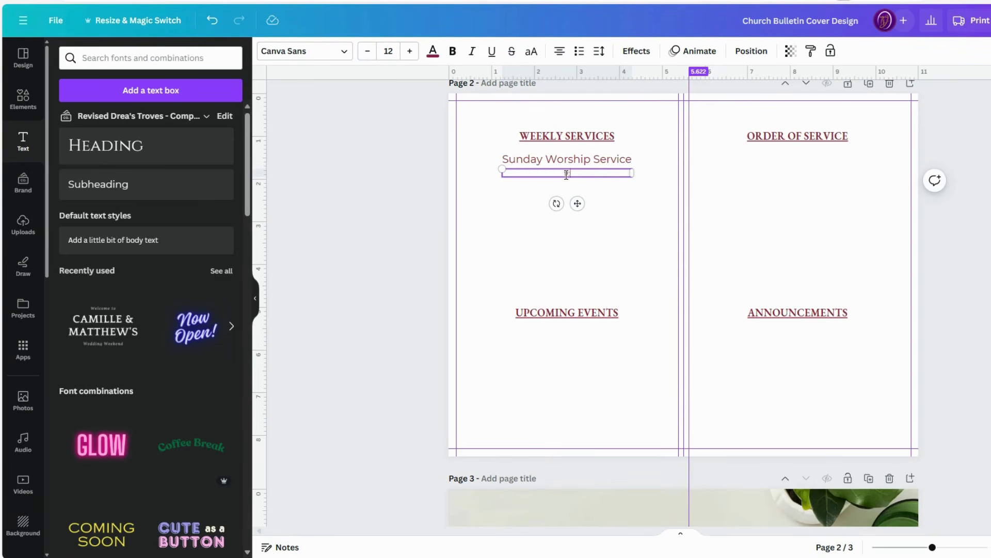
text(9:00 a.m.)
click(608, 223)
click(601, 160)
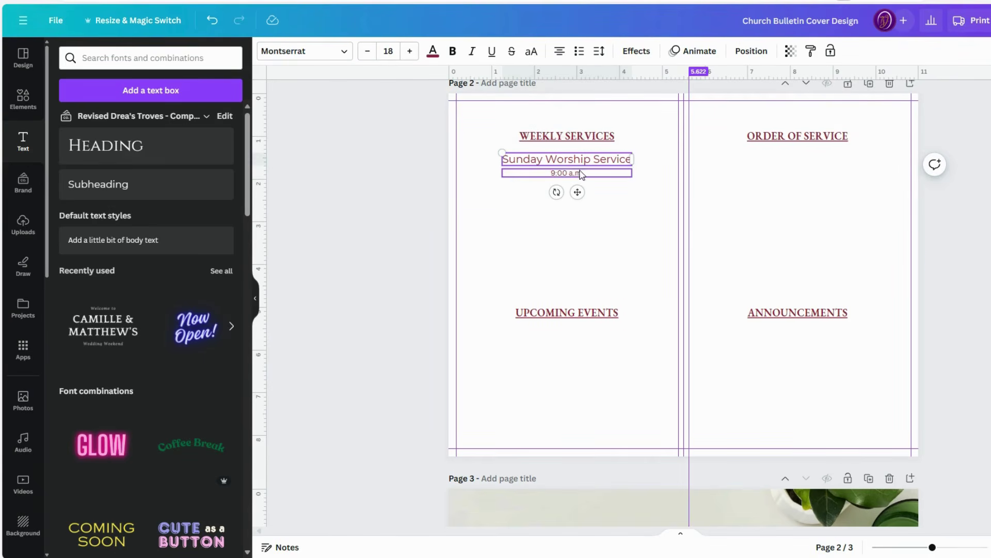
click(616, 200)
click(599, 160)
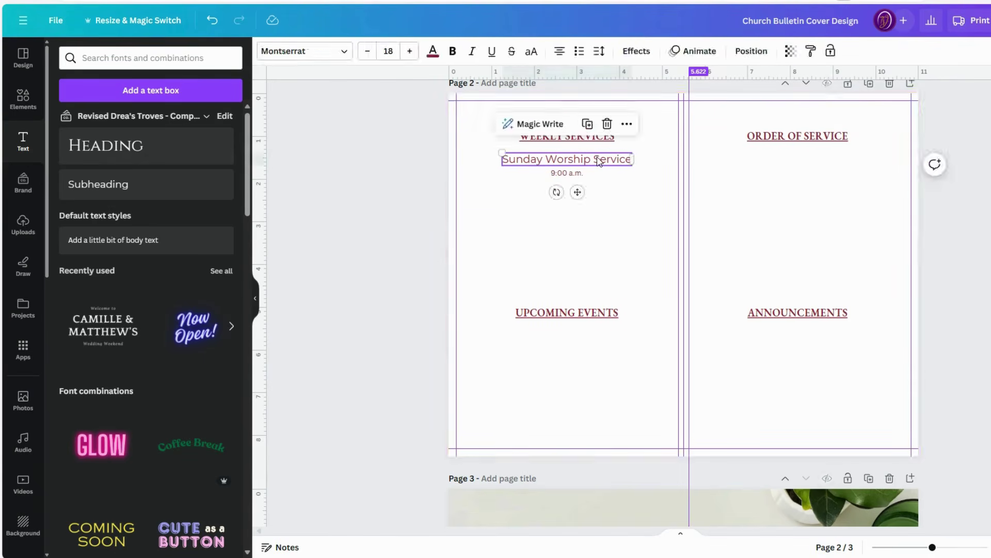
shift+click(566, 173)
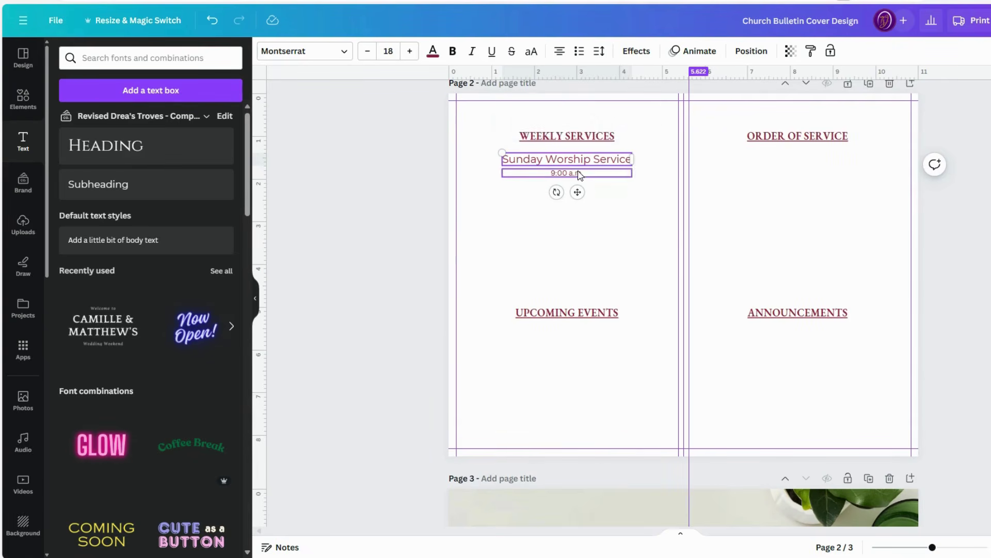
shift+click(579, 144)
click(577, 139)
click(620, 160)
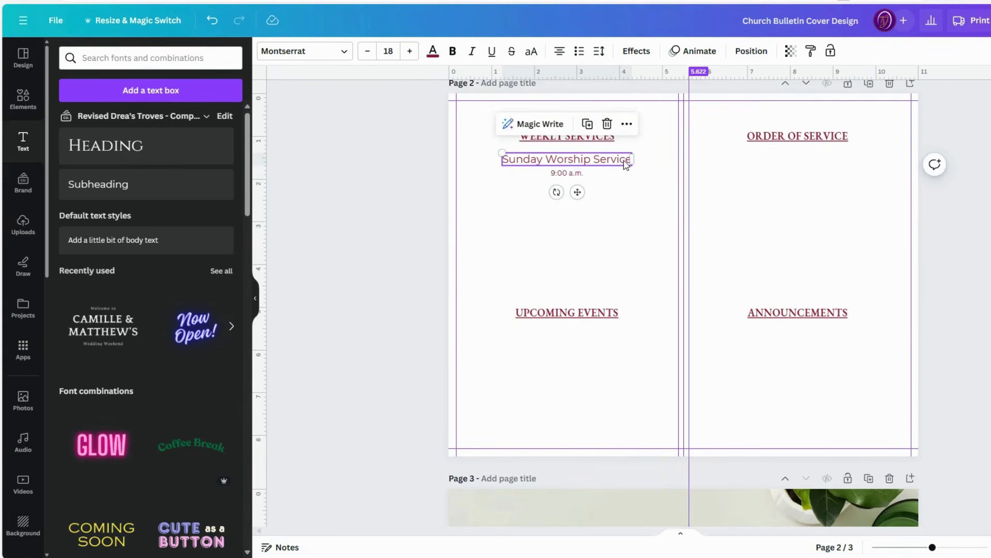
click(604, 216)
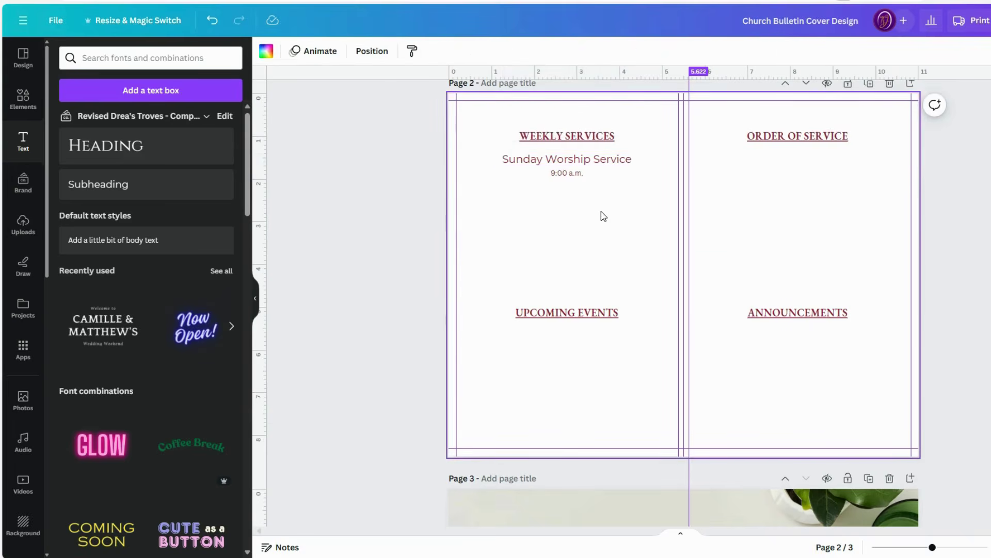
Duplicate the Sunday Worship Service title together with its time line and place the copy directly below the original pair.
click(571, 163)
shift+click(570, 174)
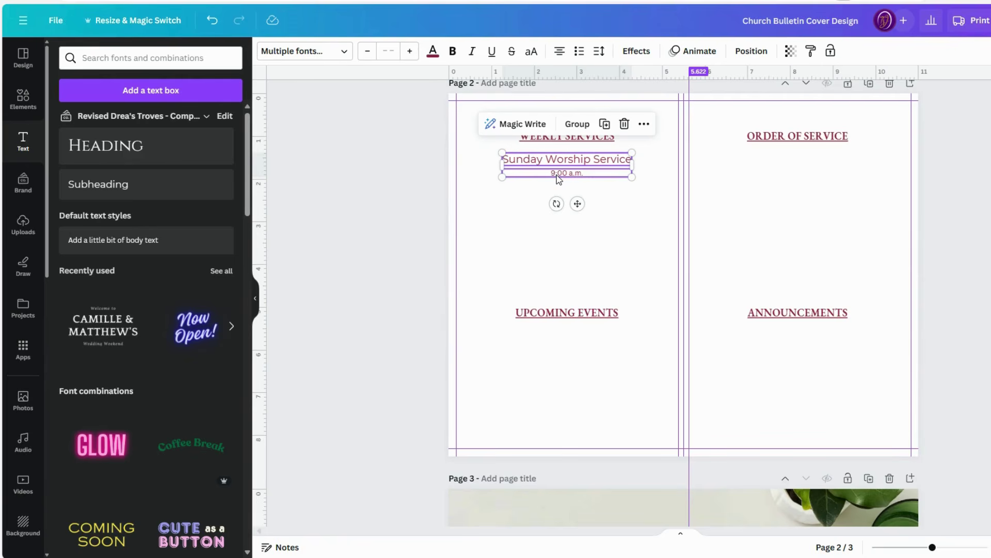
click(605, 124)
drag(596, 179, 593, 208)
click(606, 245)
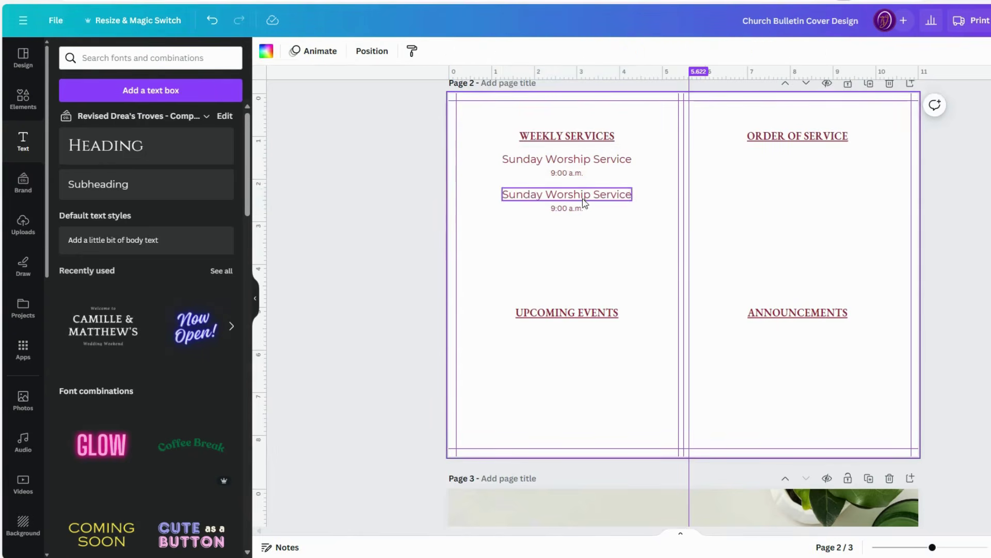
Change the copied service title to "Tuesday Bible Class" and its time to "5:00 p.m.".
click(587, 196)
click(583, 197)
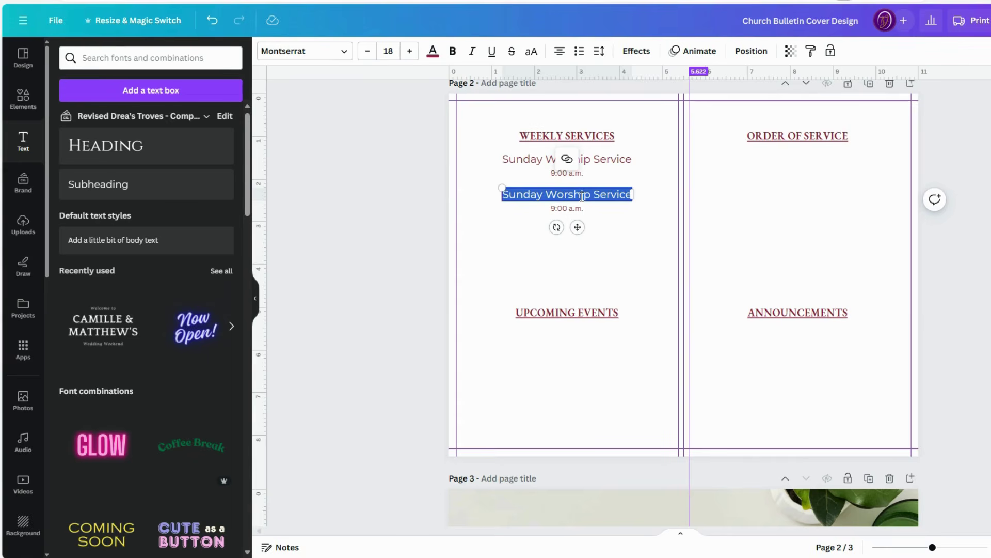
text(Tuesday Bi)
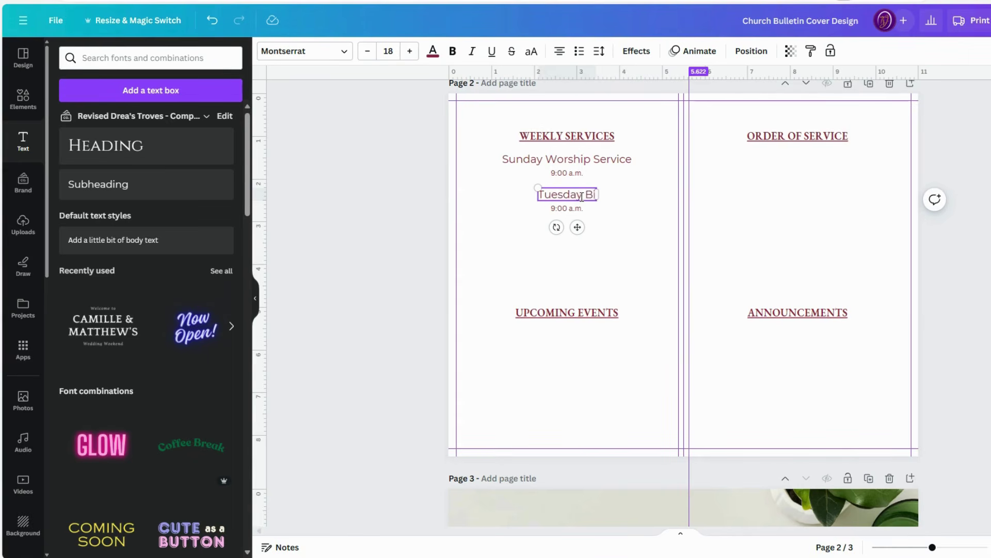
text(ble Class)
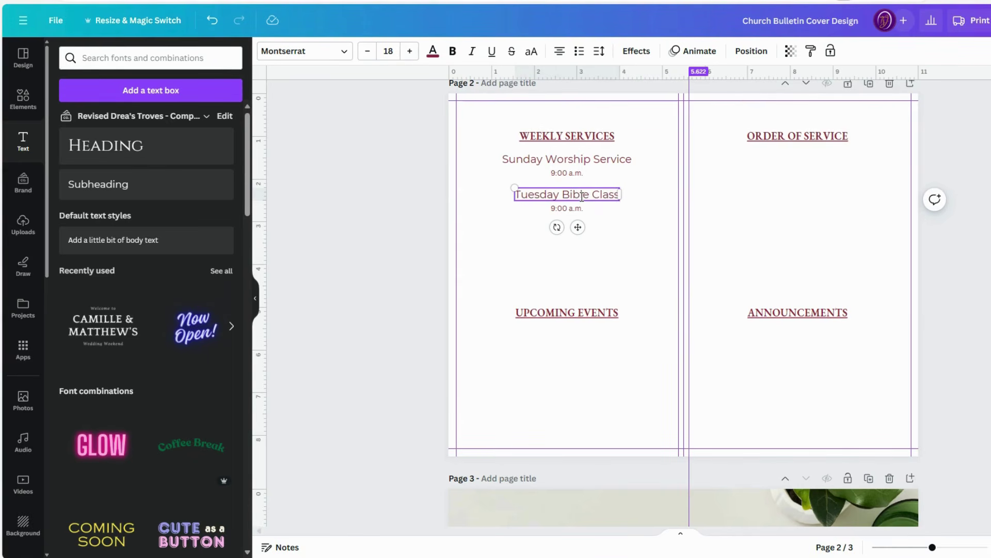
double_click(559, 209)
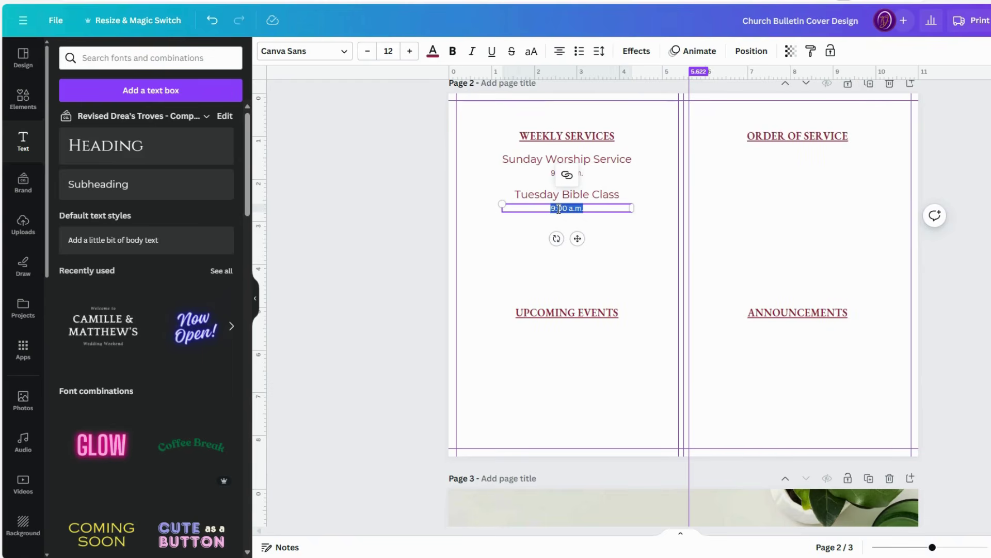
text(5:00 p.m.)
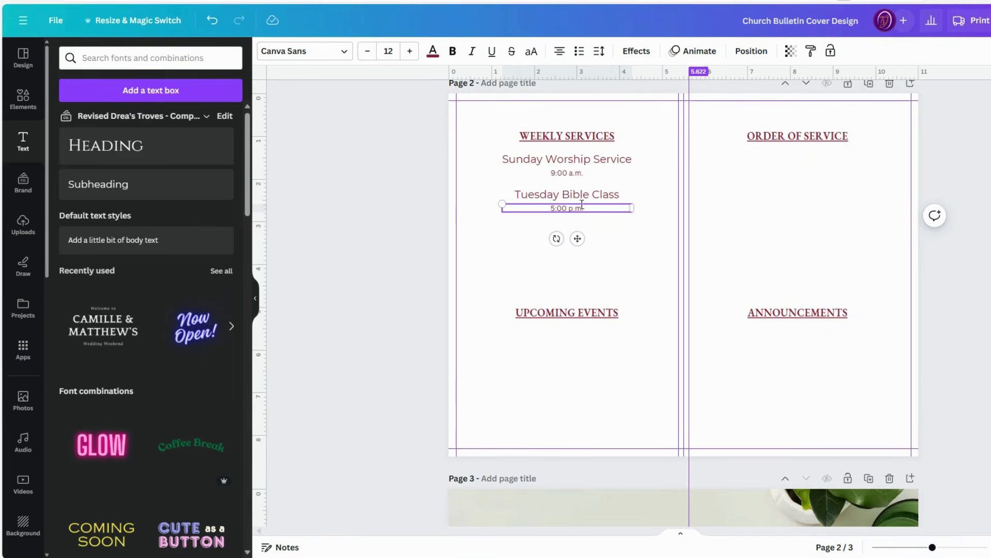
Duplicate the Tuesday Bible Class title and its time line and place the copy below them with matching spacing.
click(579, 195)
shift+click(594, 208)
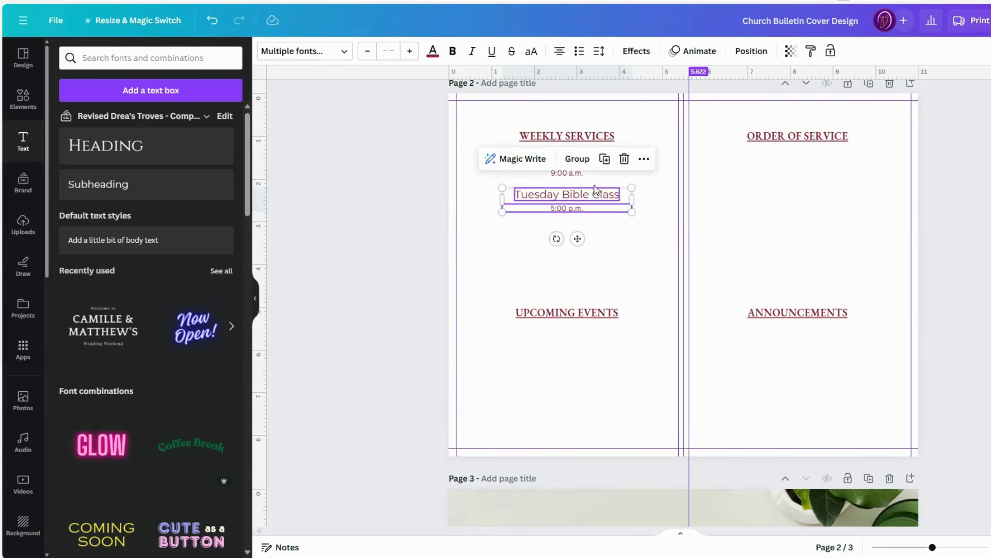
click(604, 161)
drag(594, 204, 592, 230)
click(592, 263)
Replace the title of the third service entry with "Saturday Outreach Service".
click(581, 236)
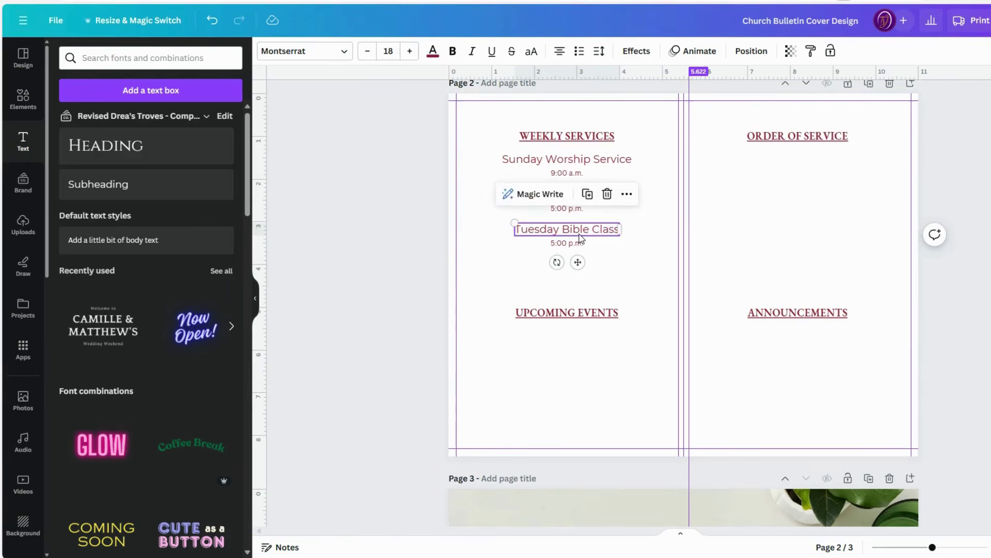
double_click(581, 235)
text(S)
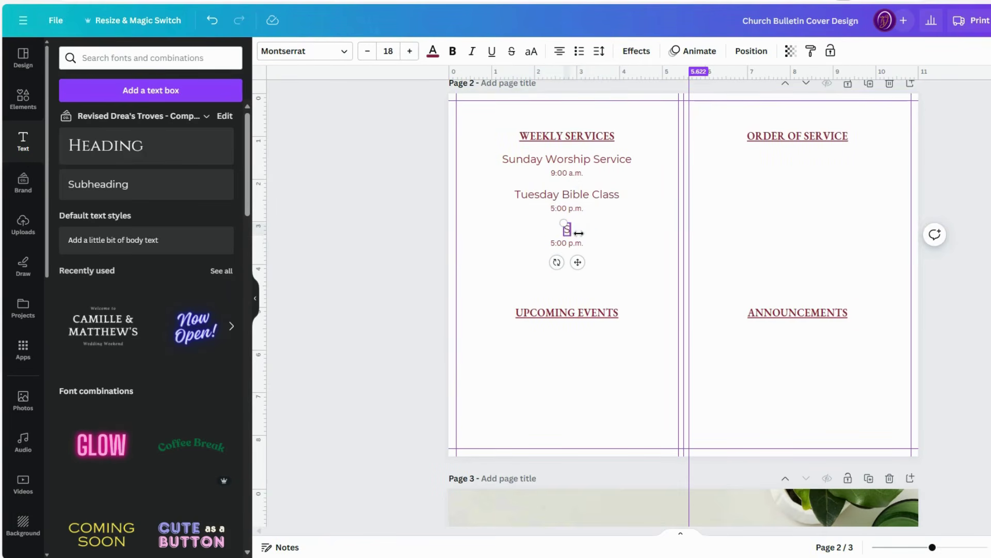
text(aturday Cut)
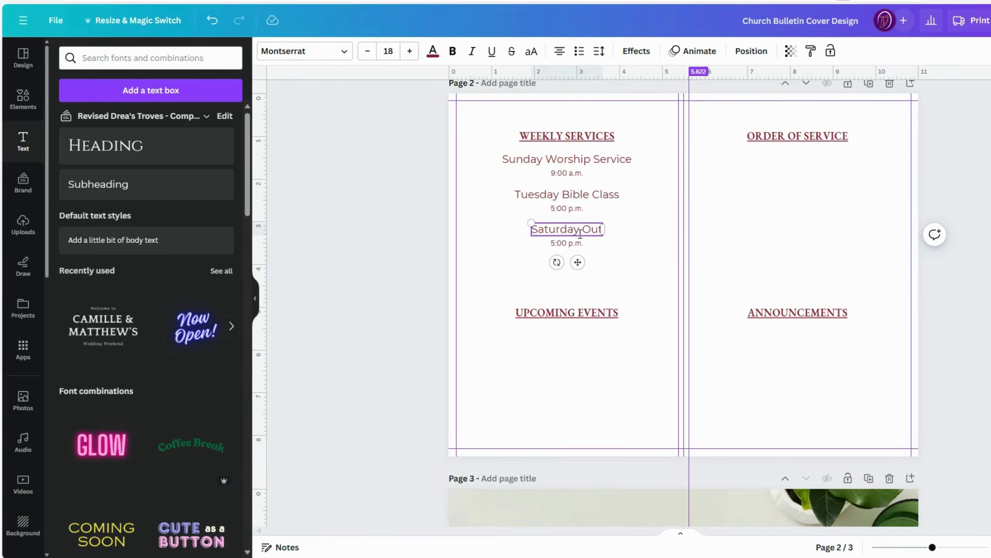
text(reach Service)
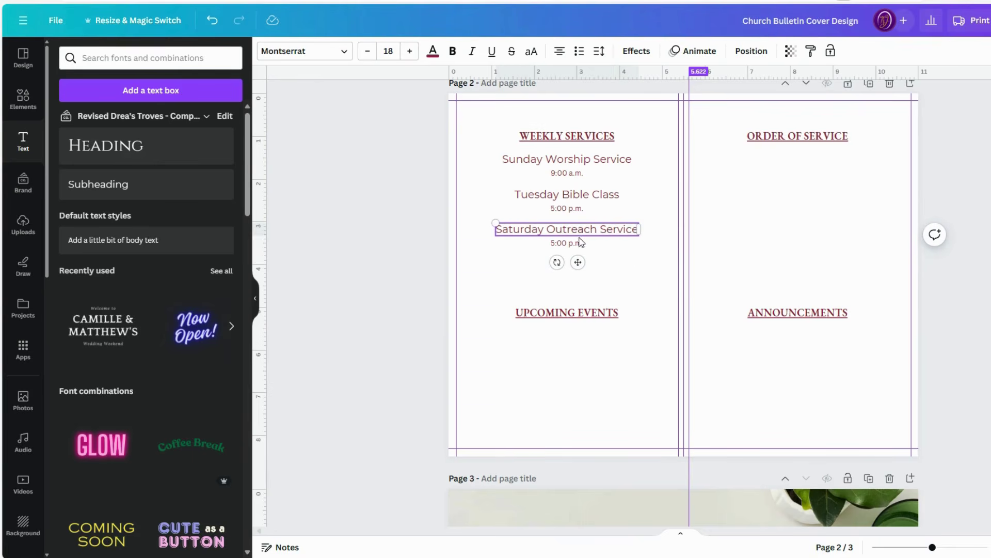
Set the time line under Saturday Outreach Service to "12:00 pm - 4:00 p.m.".
click(580, 243)
double_click(573, 246)
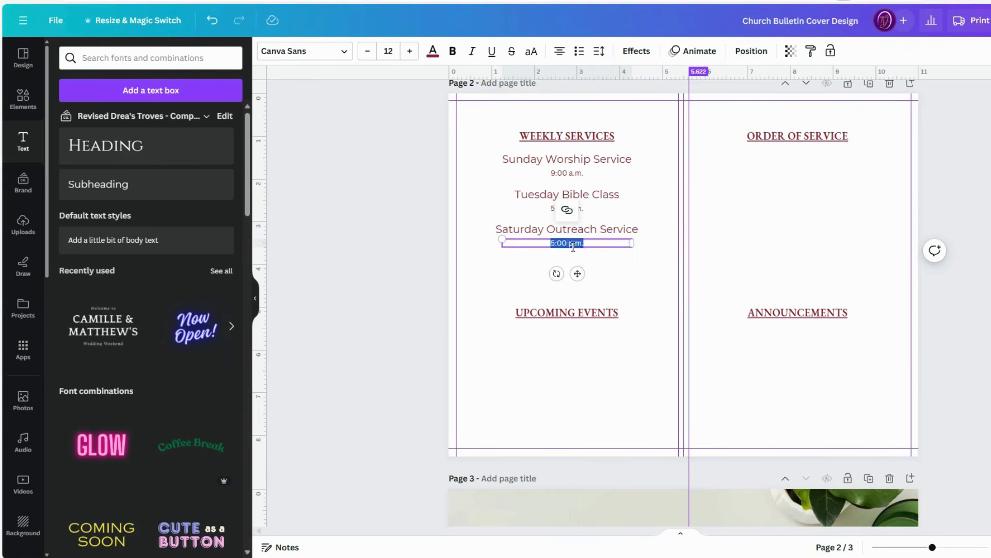
text(12)
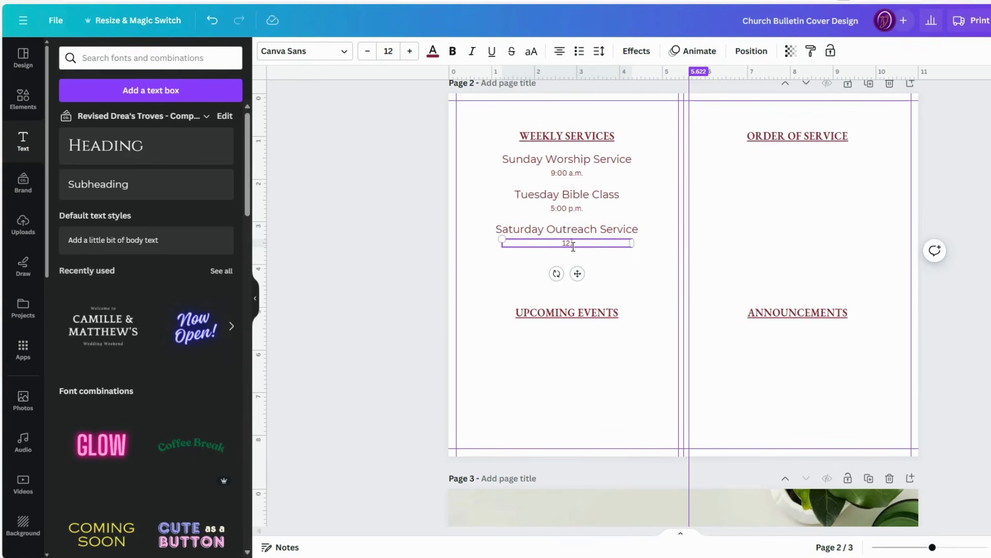
text(:00 pm - 4:00 p.m.)
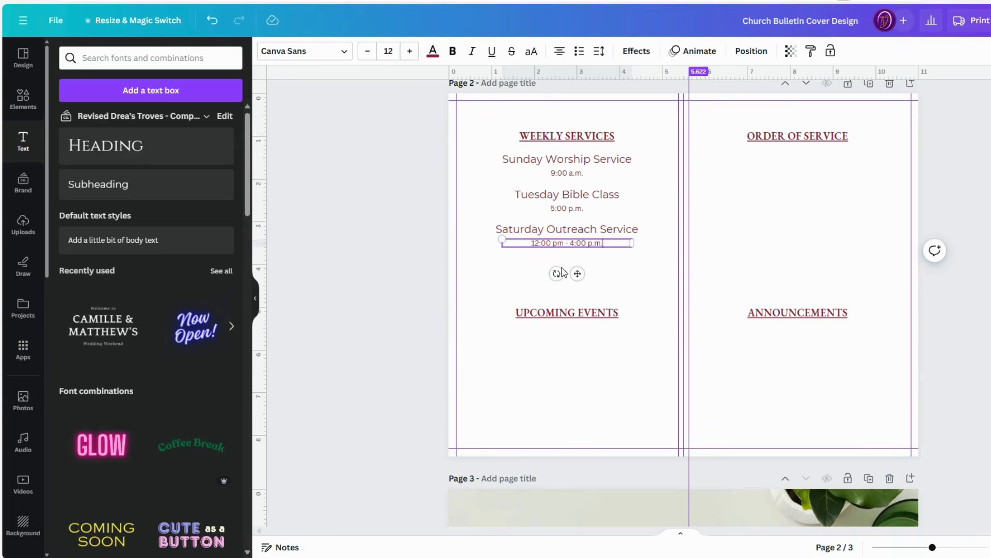
click(648, 287)
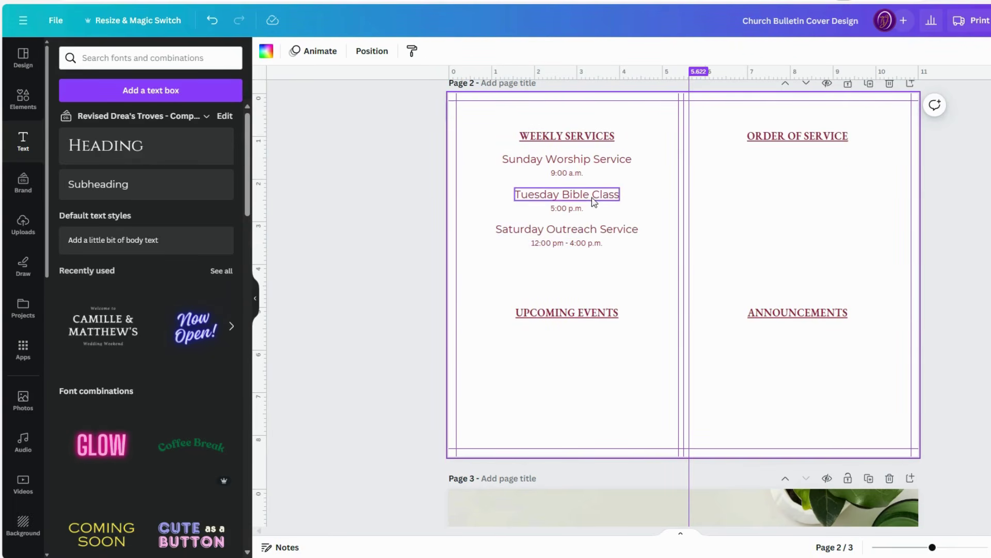
Duplicate all three weekly service titles together with their time lines and place the copy centred beneath the Announcements heading.
click(579, 162)
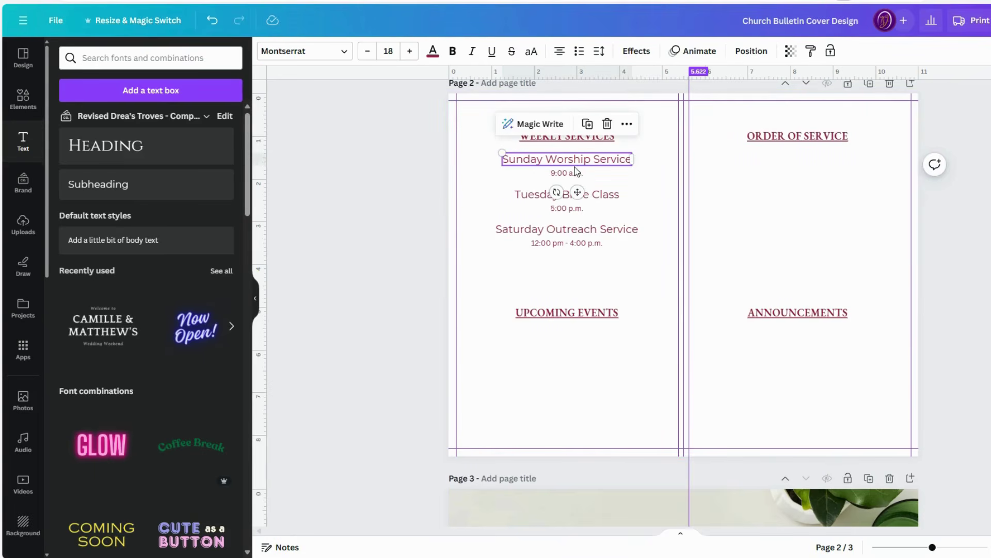
shift+click(576, 175)
shift+click(575, 195)
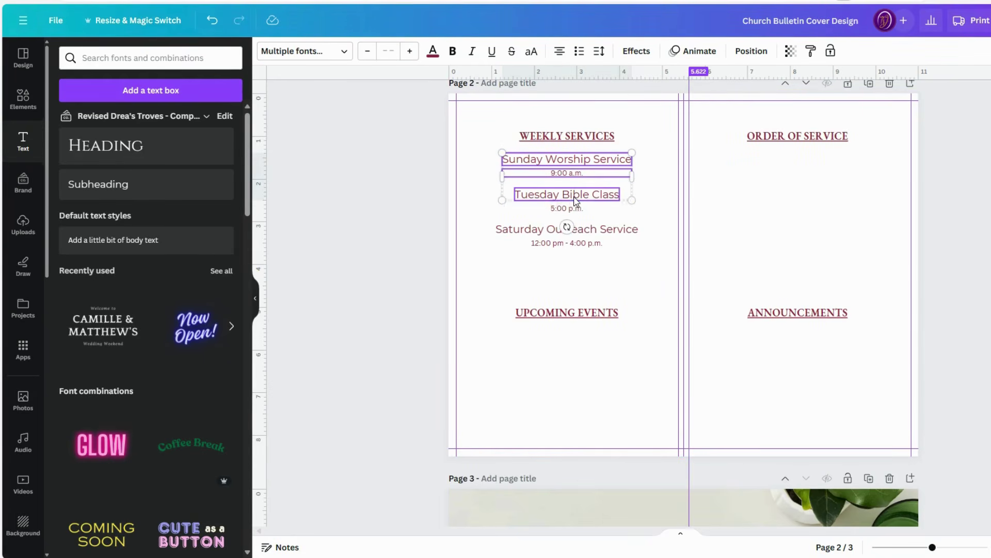
shift+click(573, 211)
shift+click(571, 229)
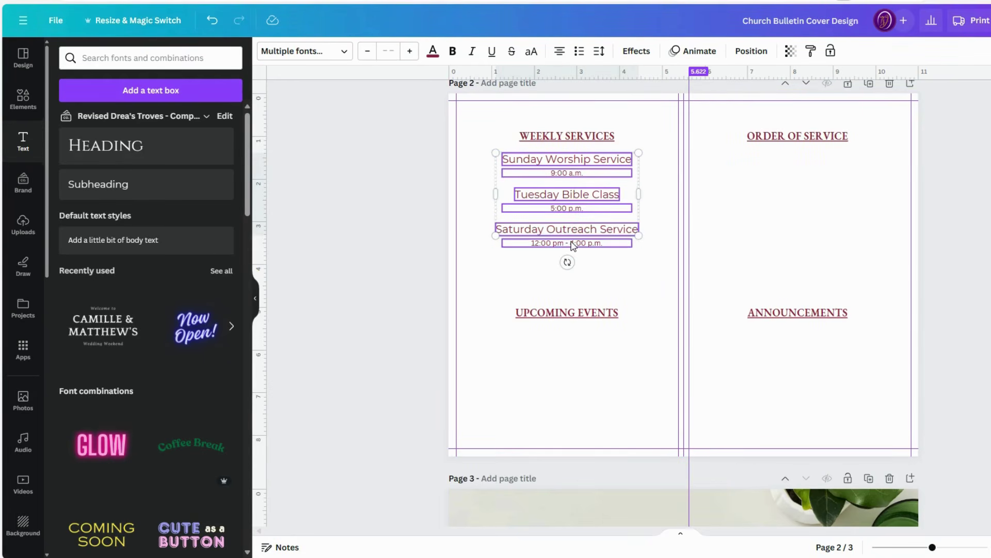
shift+click(573, 243)
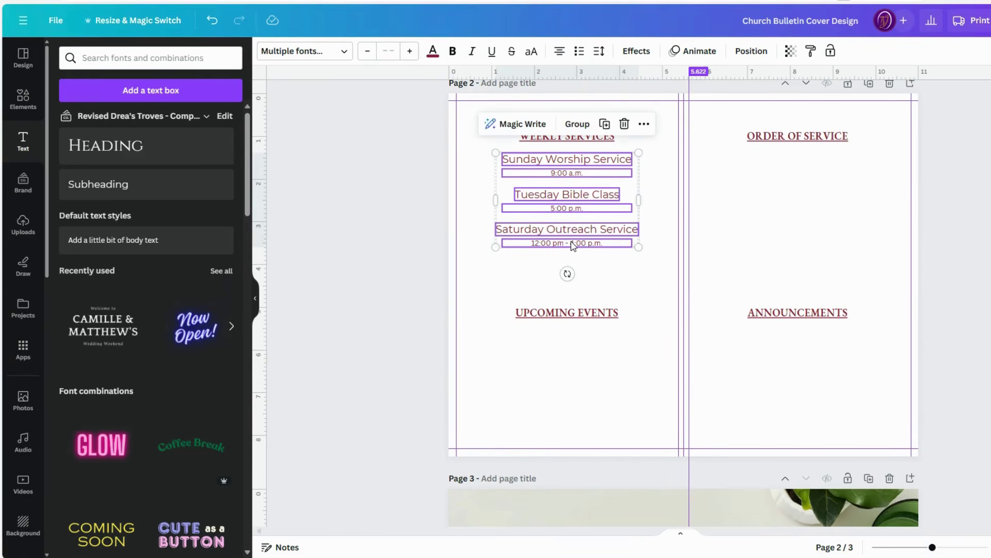
click(604, 124)
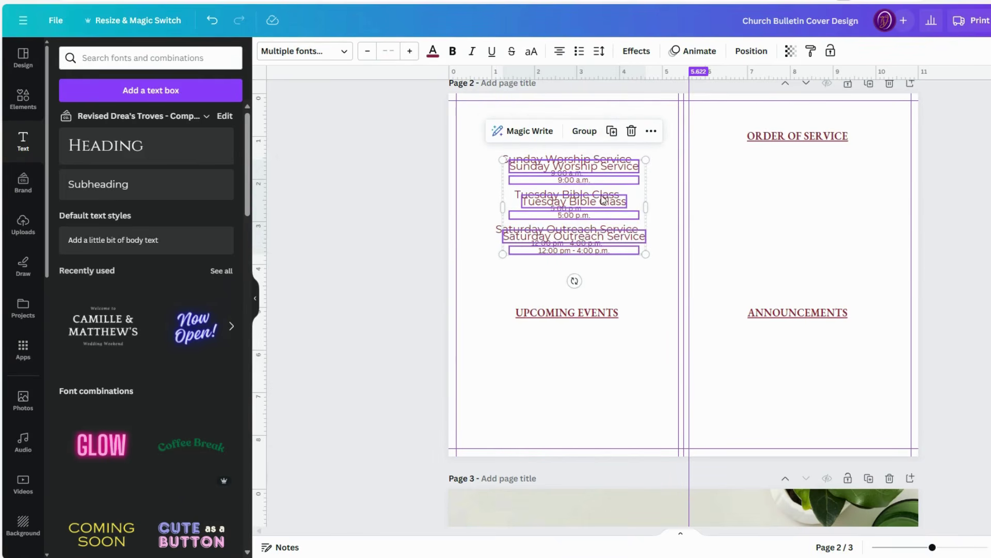
drag(600, 199, 818, 353)
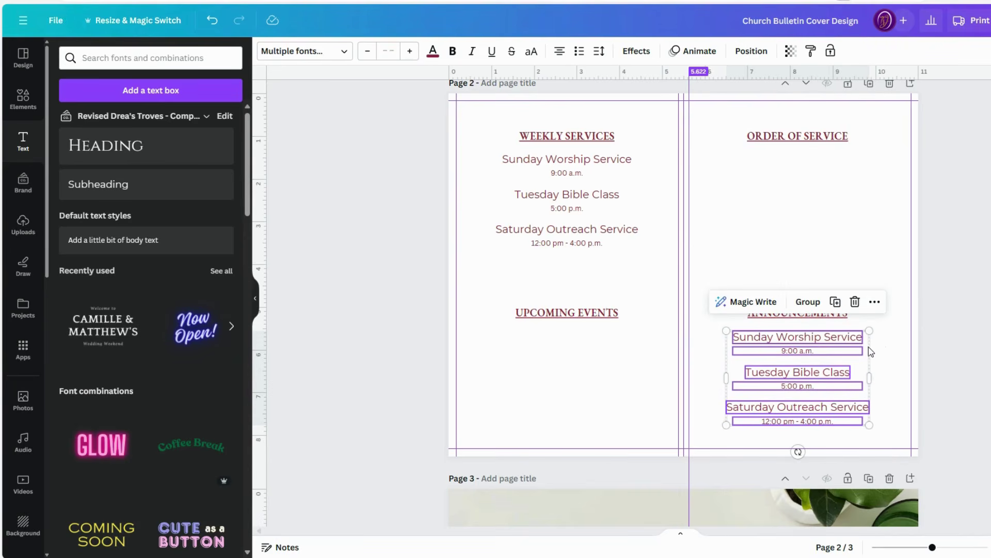
click(885, 352)
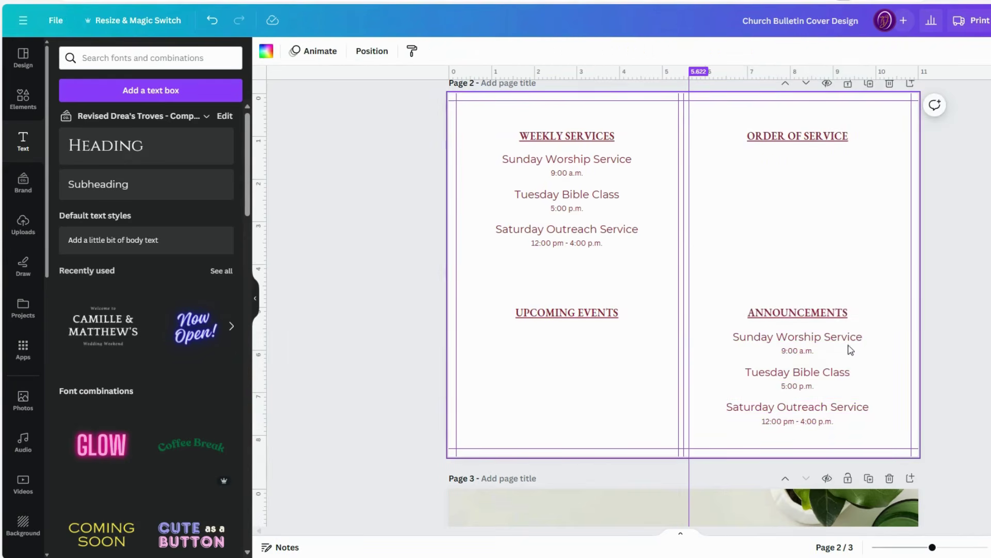
Replace the first copied title under Announcements with "Baptism Ceremony".
click(800, 337)
double_click(799, 336)
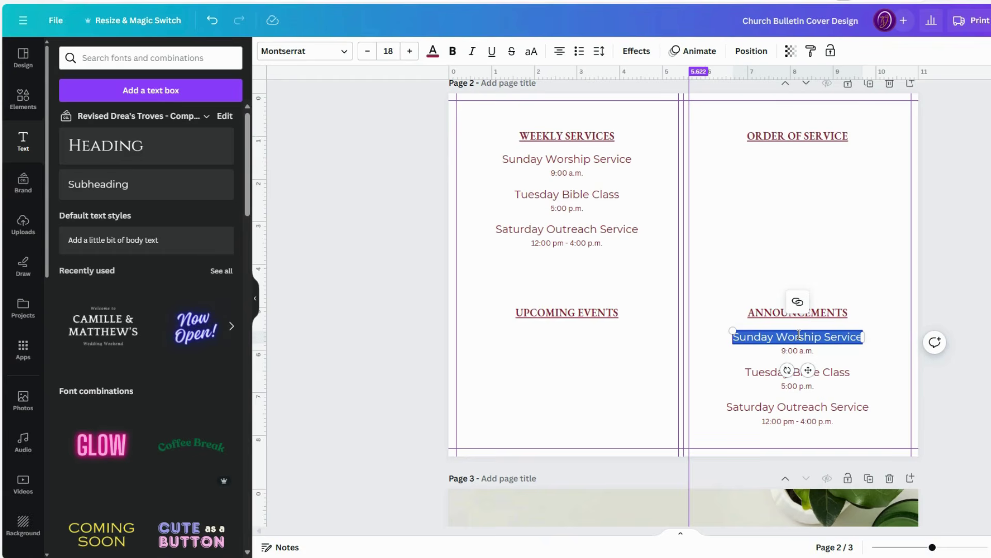
key(BackSpace)
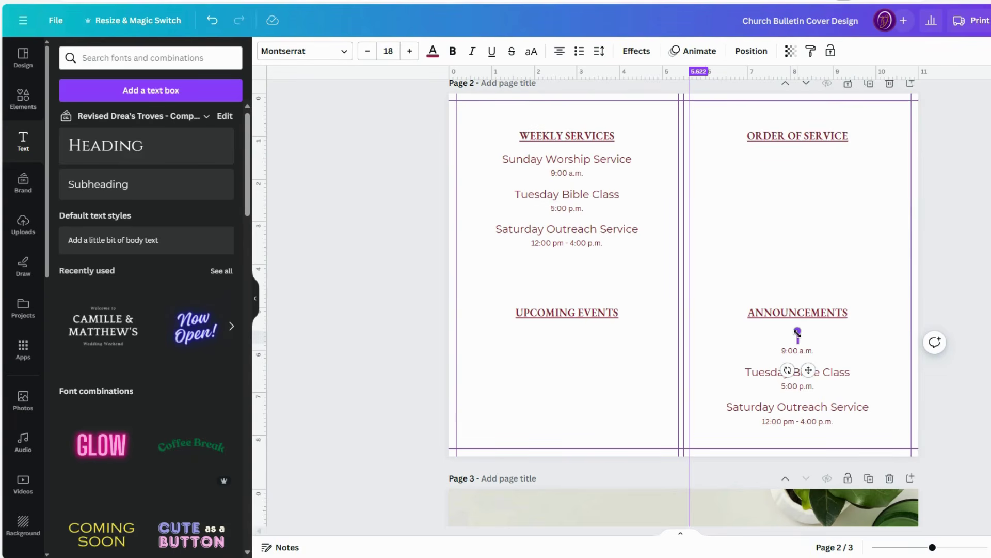
text(Baptis)
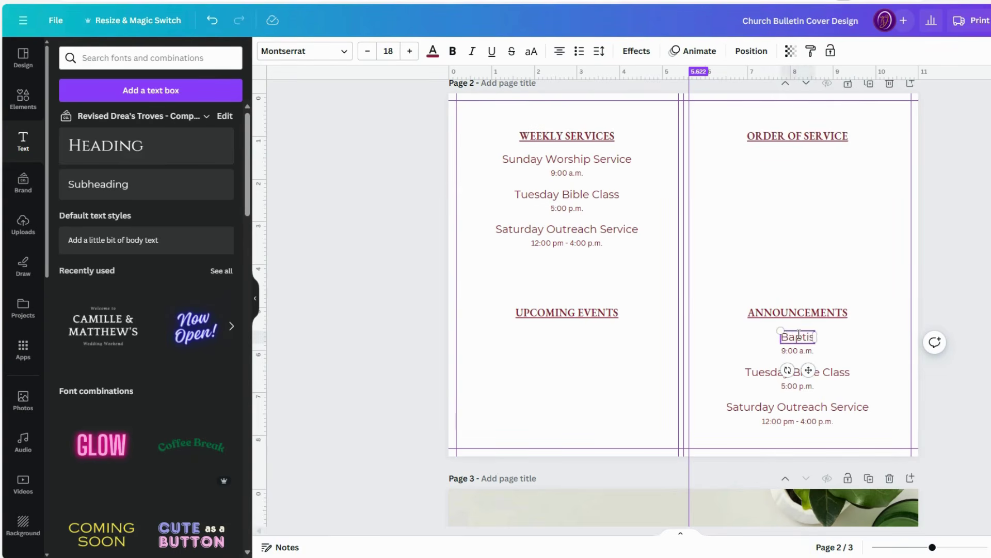
text(m Ceremn)
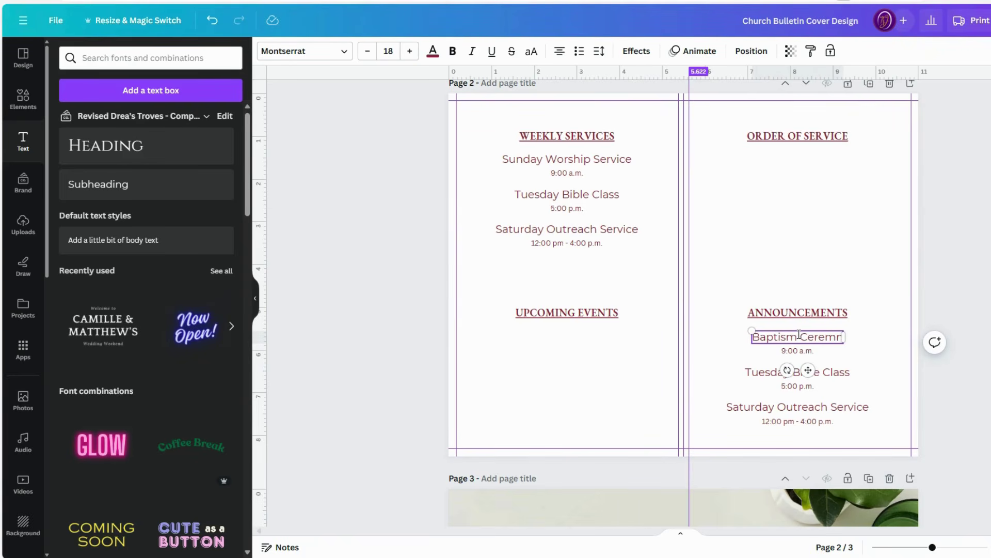
key(BackSpace)
text(ony)
Replace the line below Baptism Ceremony with "For Brother or Sister" followed by the person's full name.
double_click(801, 351)
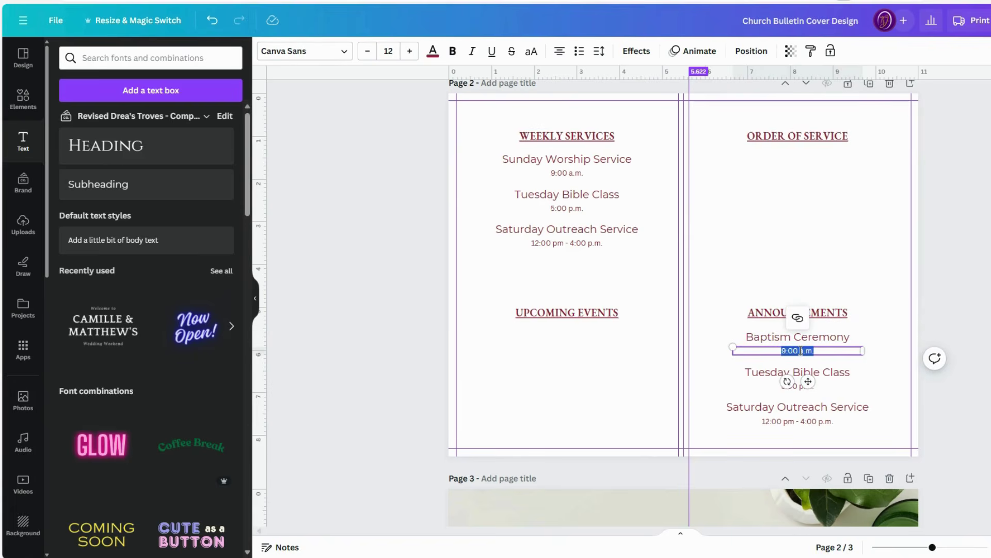
text(Fo)
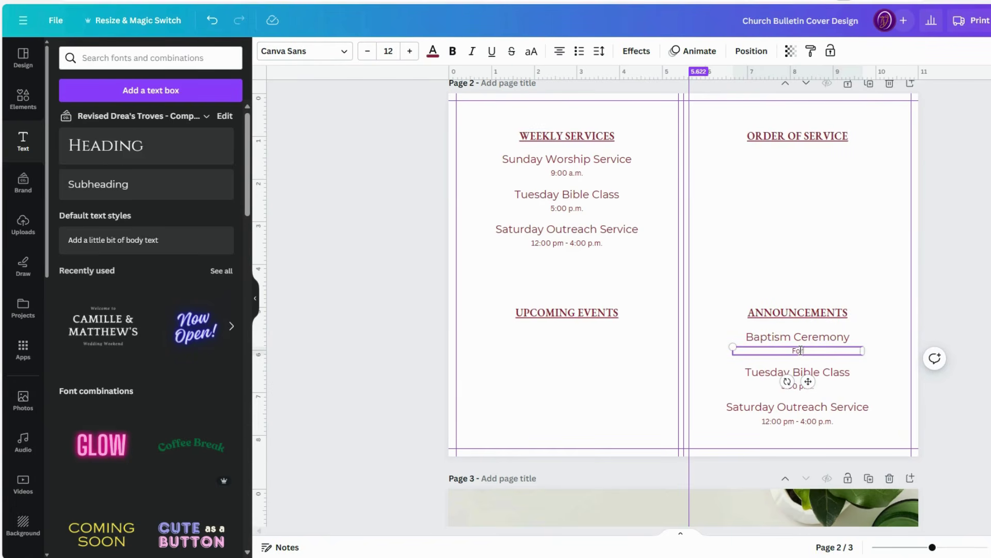
text(r brother or Sister John Johnson)
Replace the copied Tuesday Bible Class title under Announcements with "Pastor Appreciation Day".
click(825, 377)
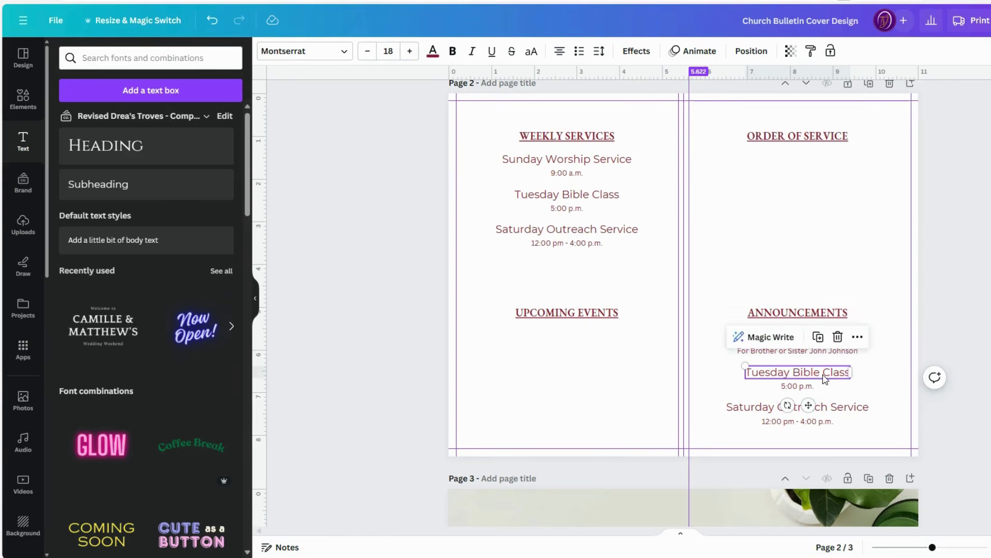
click(824, 375)
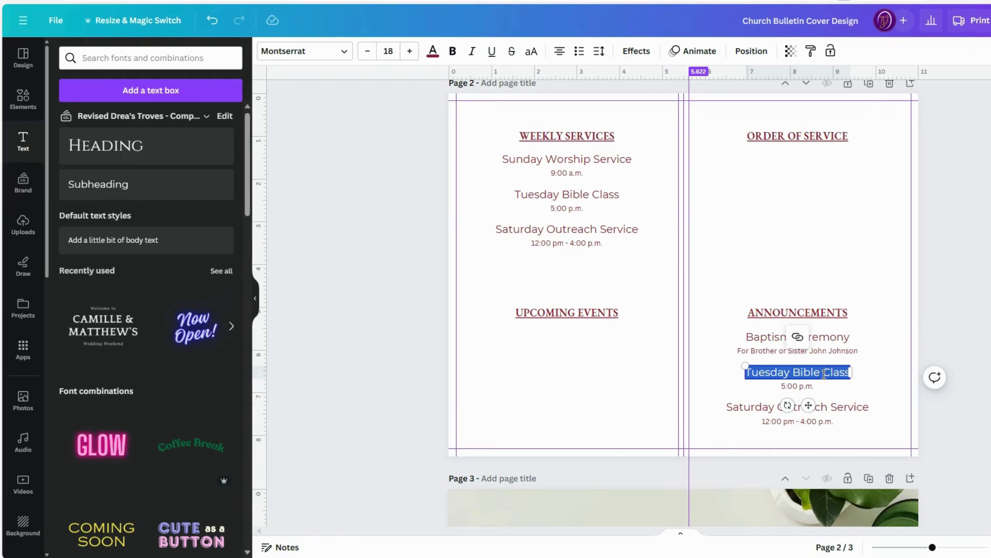
text(Upcoming)
key(BackSpace)
key(BackSpace)
key(BackSpace)
key(BackSpace)
key(BackSpace)
key(BackSpace)
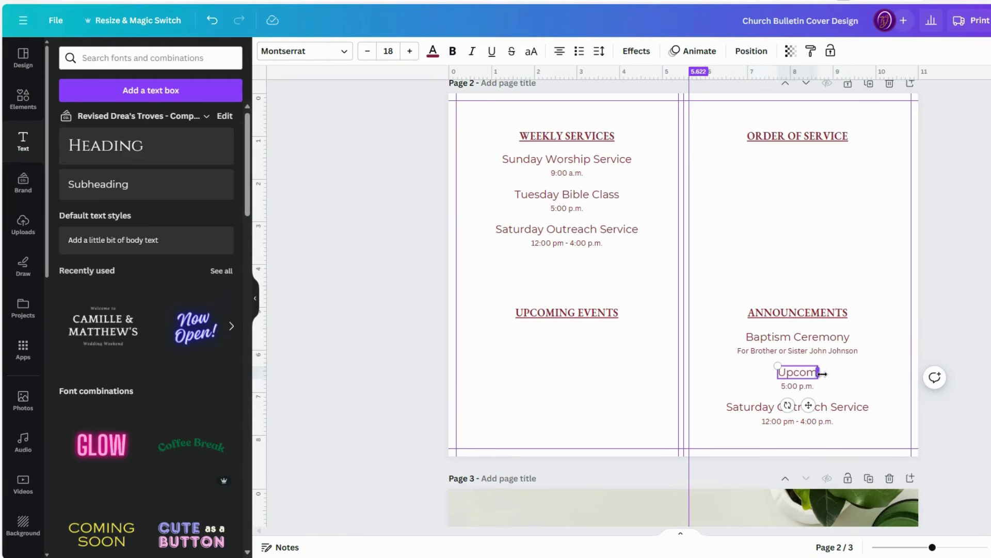
key(BackSpace)
key(BackSpace)
text(Chu)
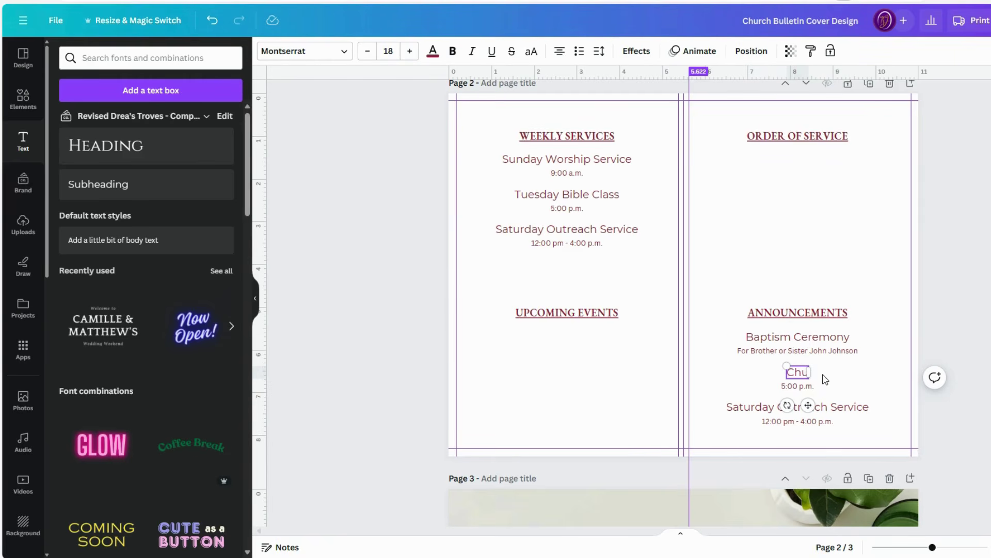
key(BackSpace)
key(BackSpace)
key(BackSpace)
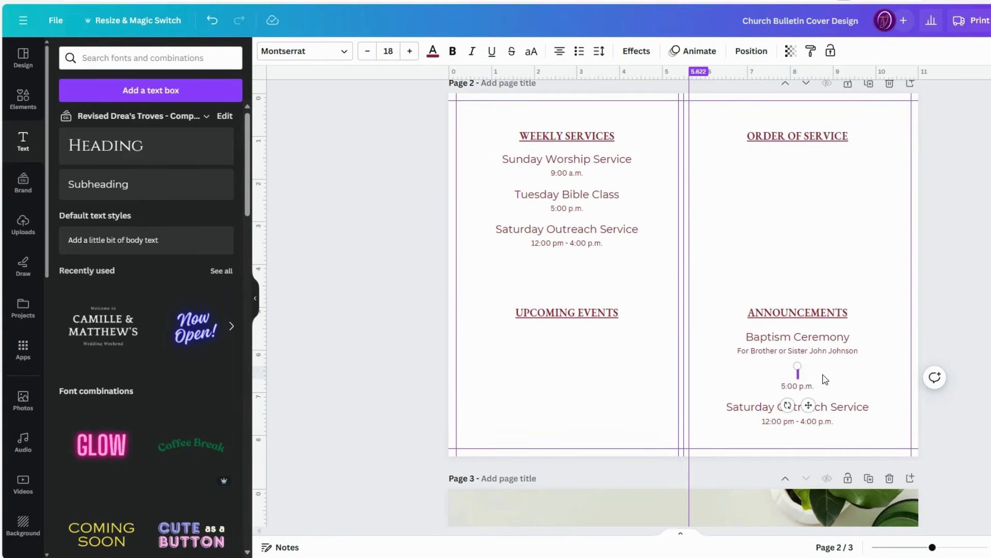
text(Pastor Appre)
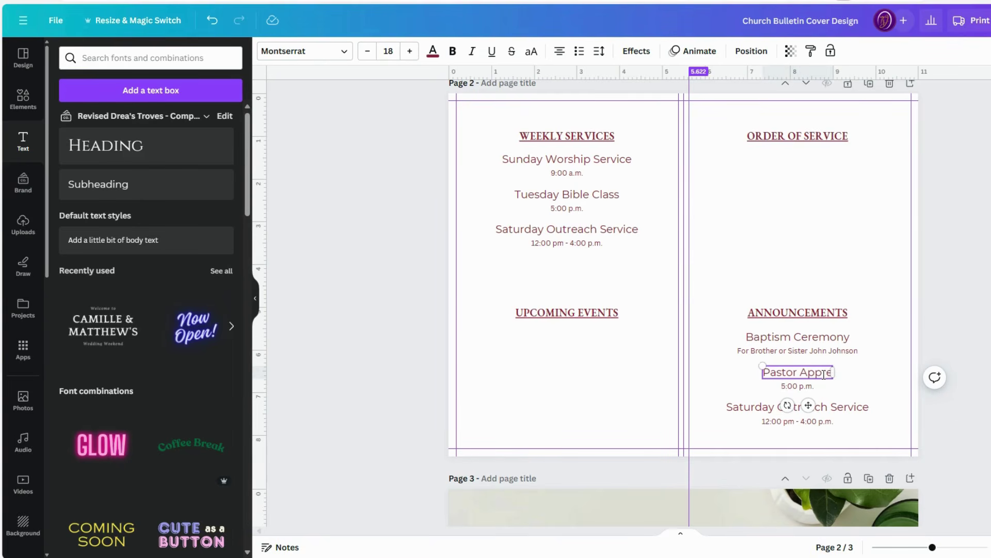
text(ciation Day)
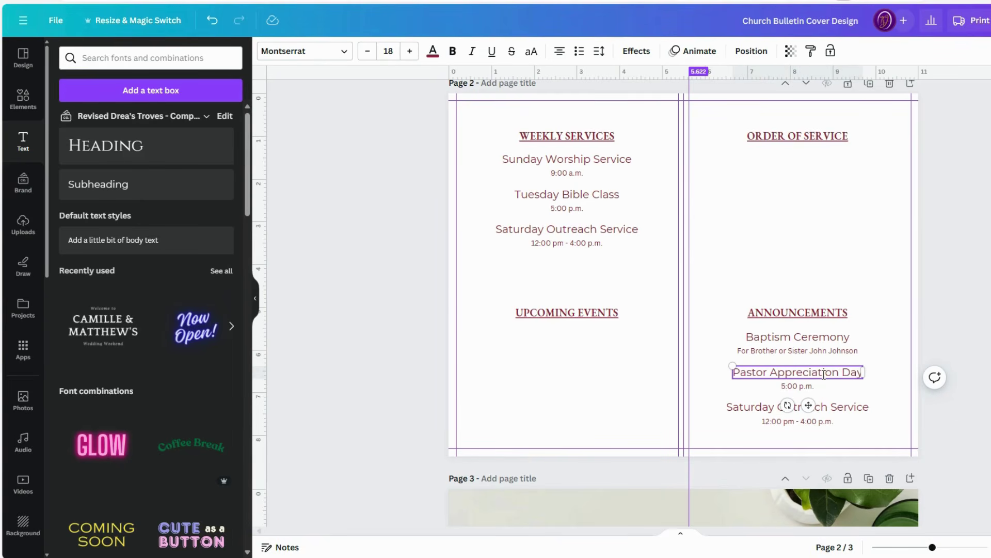
Change the line below Pastor Appreciation Day to "Attire will all Blue and bring Special Gifts" and widen its box to fit one line.
click(809, 384)
click(810, 385)
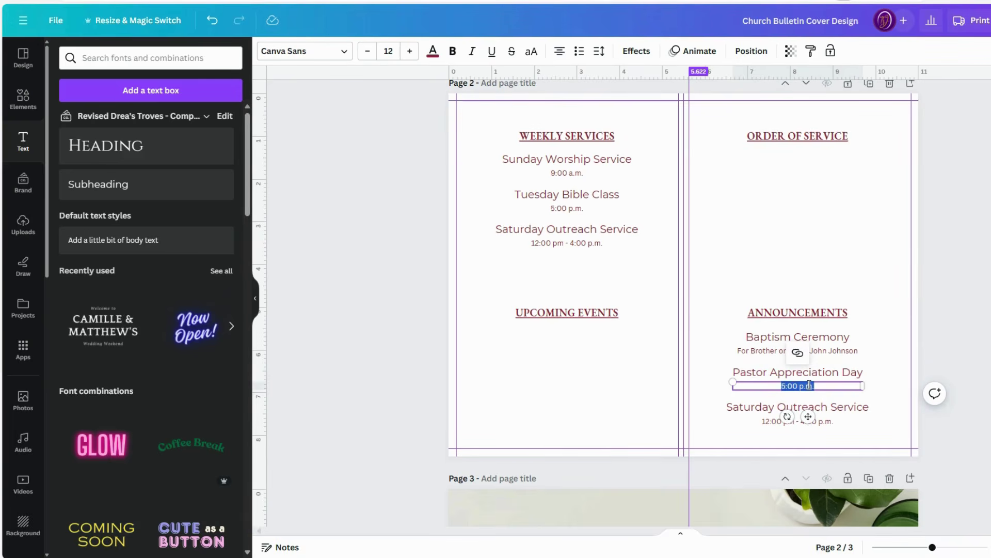
text(A)
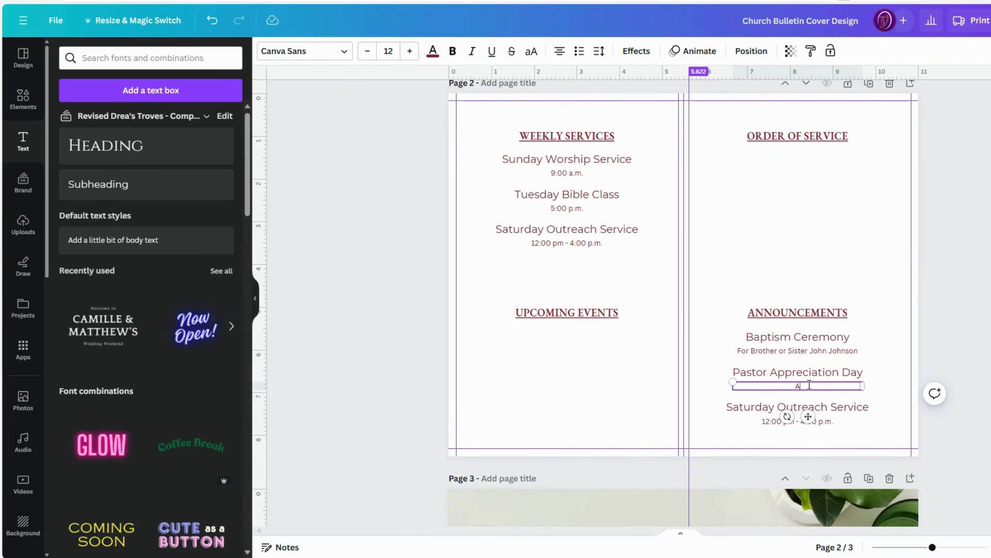
text(ttire w)
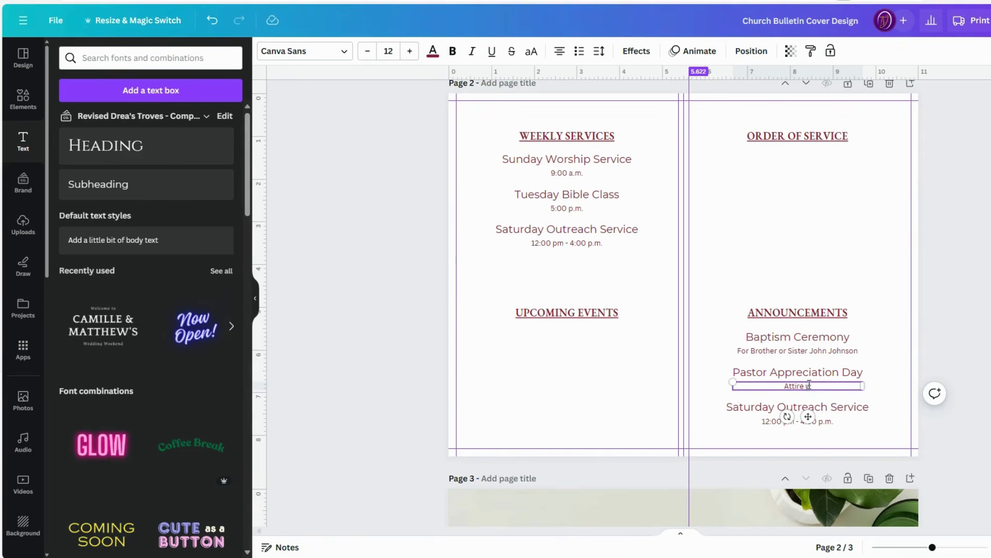
text(ill all Blue and bring Special)
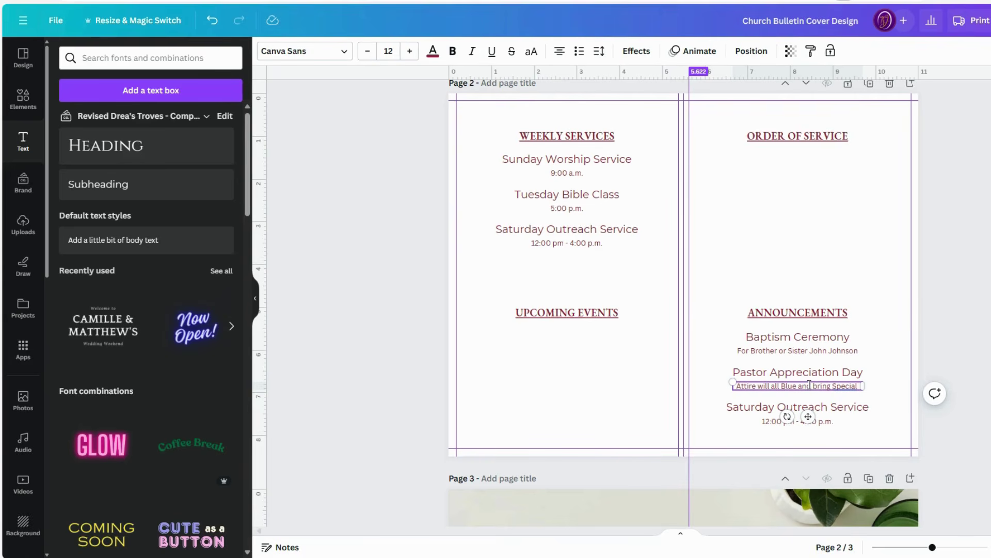
text( Gi)
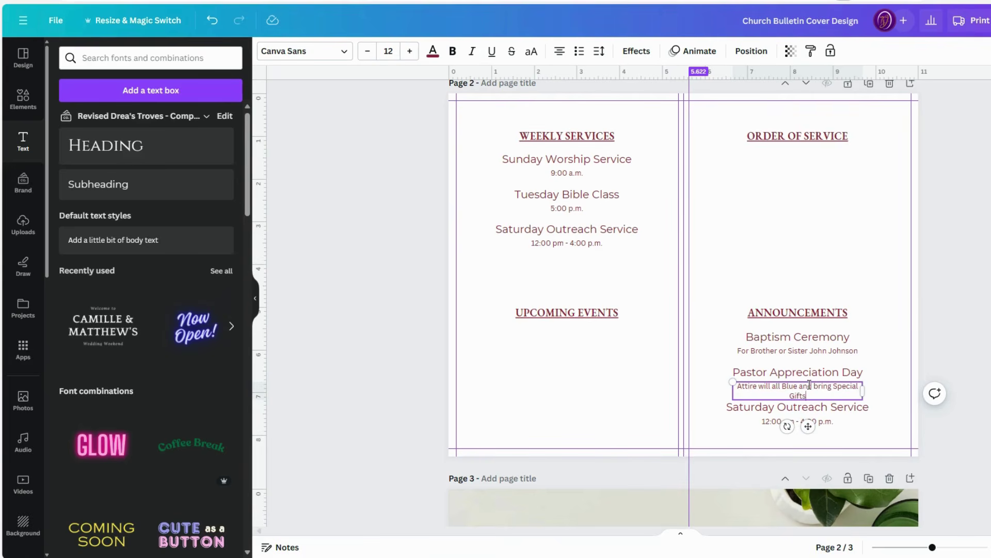
text(fts)
drag(863, 389, 876, 389)
drag(815, 416, 809, 420)
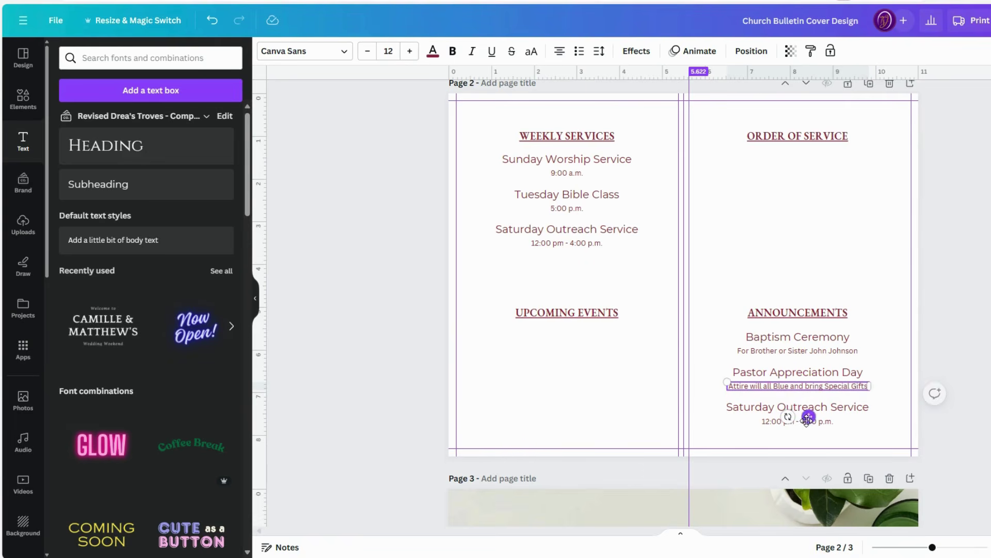
Delete the leftover Saturday Outreach Service title and its time line from the Announcements section.
click(856, 413)
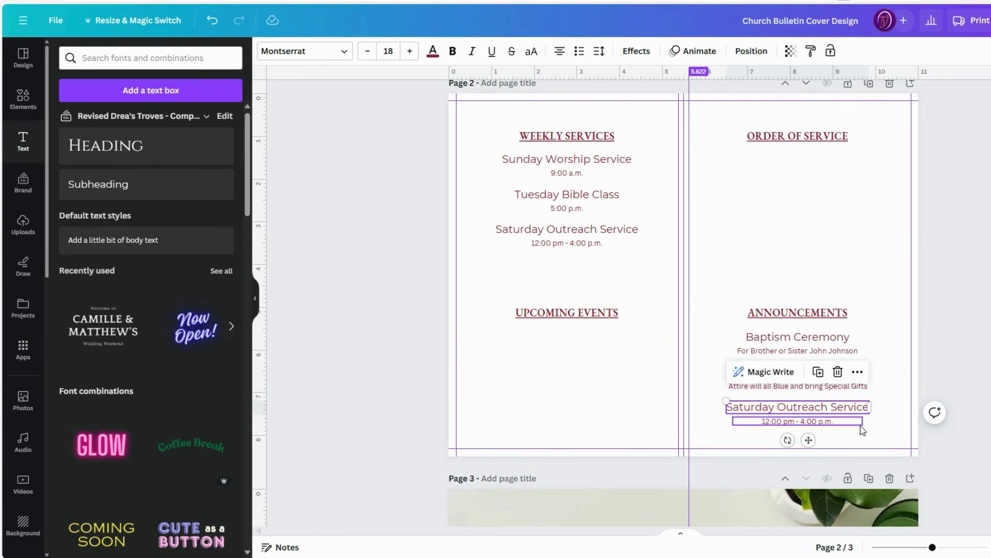
click(860, 425)
click(848, 409)
key(Delete)
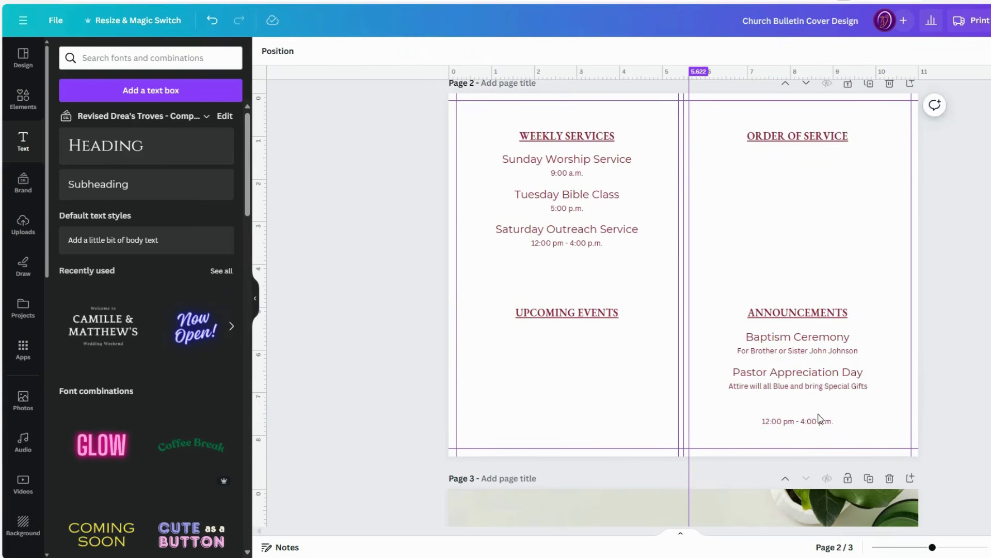
click(819, 420)
key(Delete)
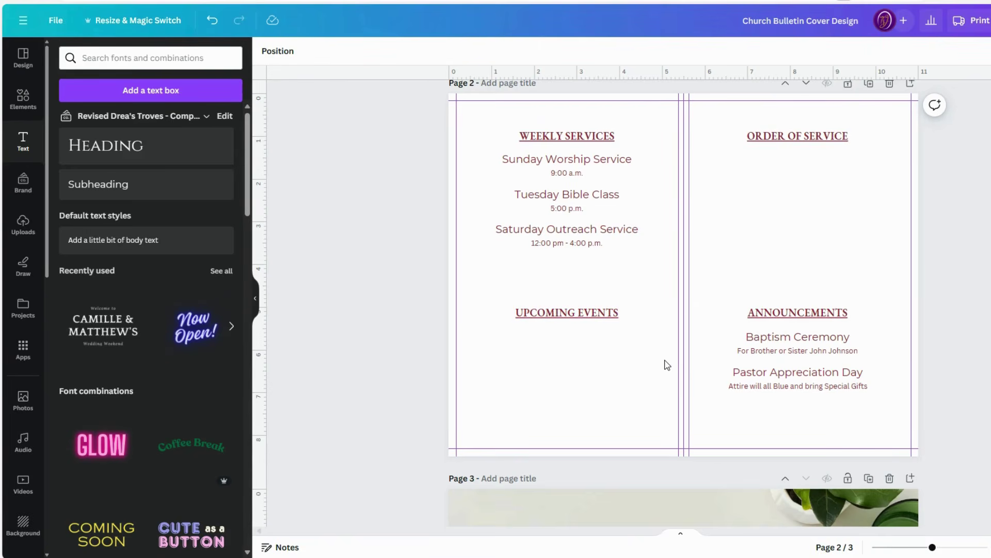
scroll(750, 319, up, 1)
scroll(751, 319, down, 1)
scroll(751, 319, up, 6)
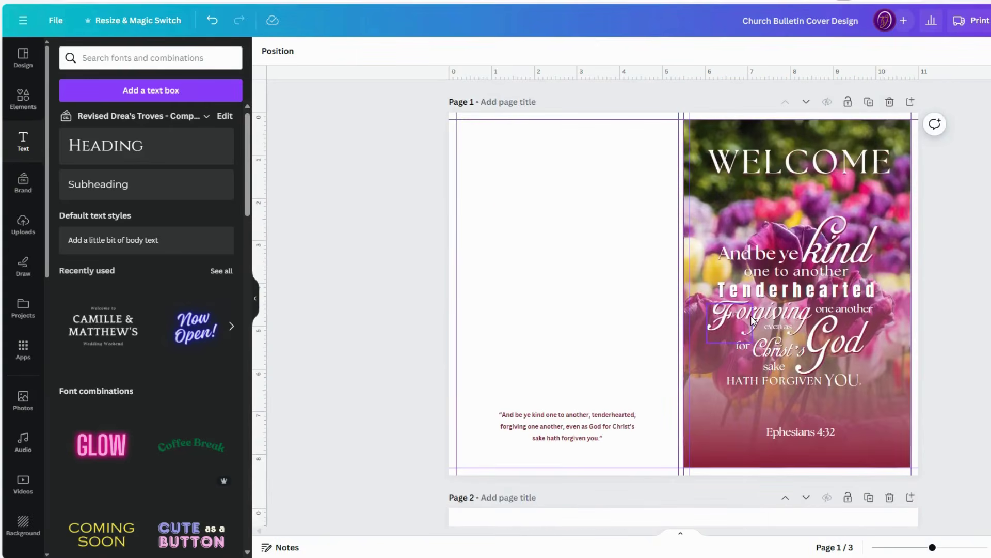
scroll(751, 319, down, 4)
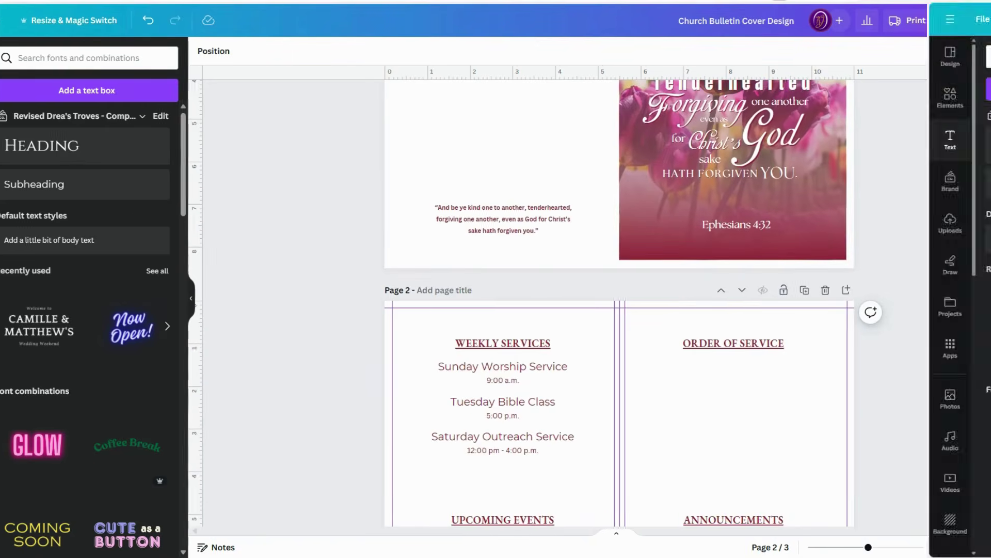
Duplicate the WEEKLY SERVICES heading from page 2 and place the copy at the top of page 1's blank half.
scroll(698, 380, down, 4)
click(699, 380)
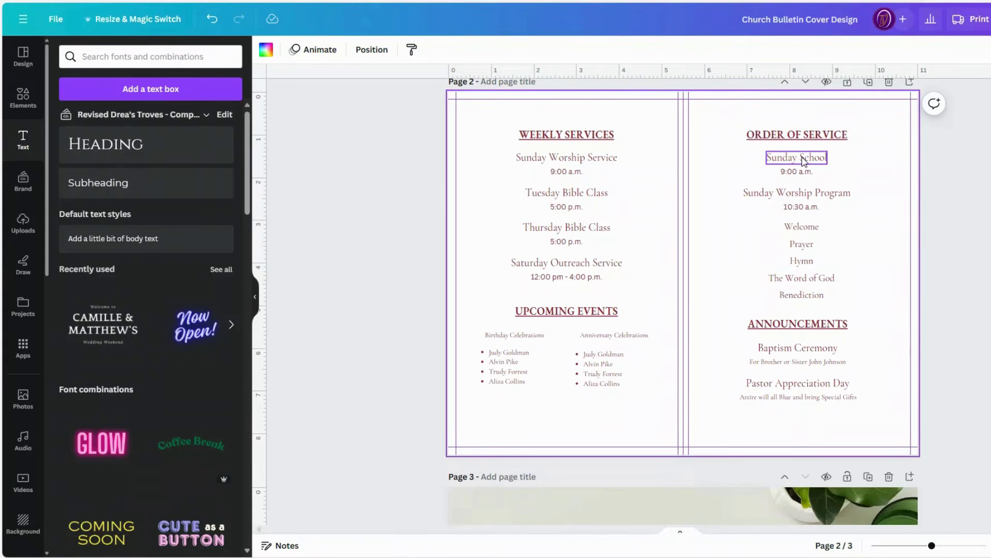
scroll(799, 195, up, 8)
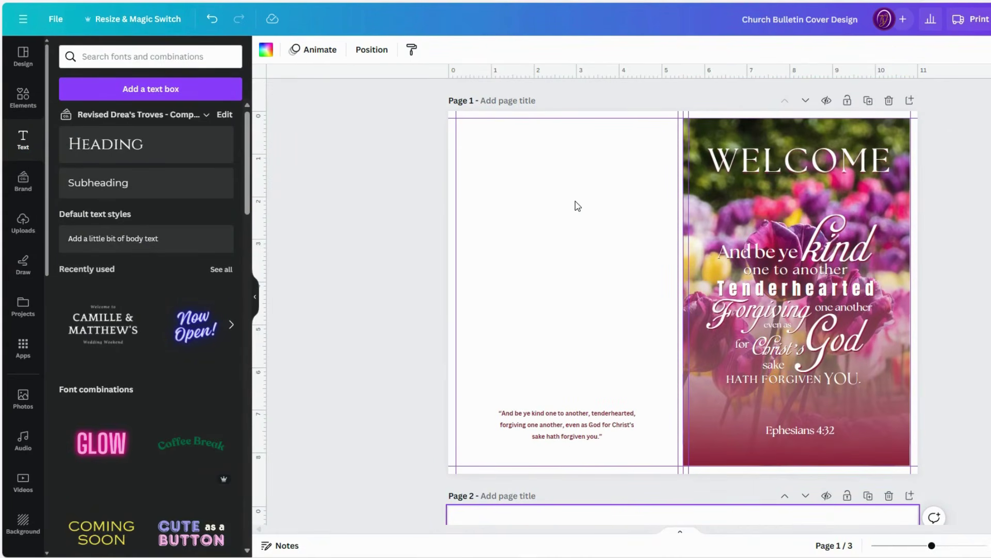
scroll(577, 205, down, 5)
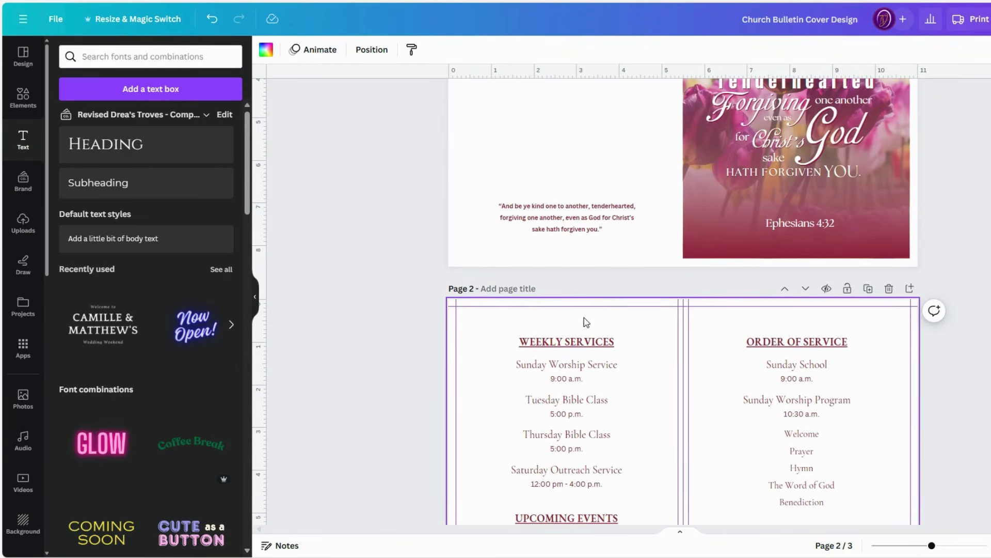
scroll(606, 287, up, 2)
scroll(606, 287, down, 4)
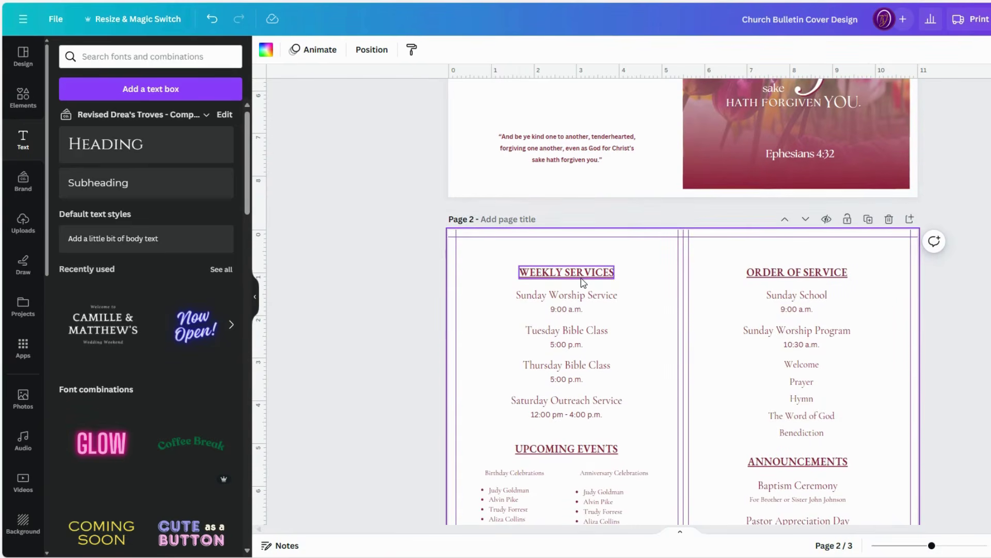
click(584, 282)
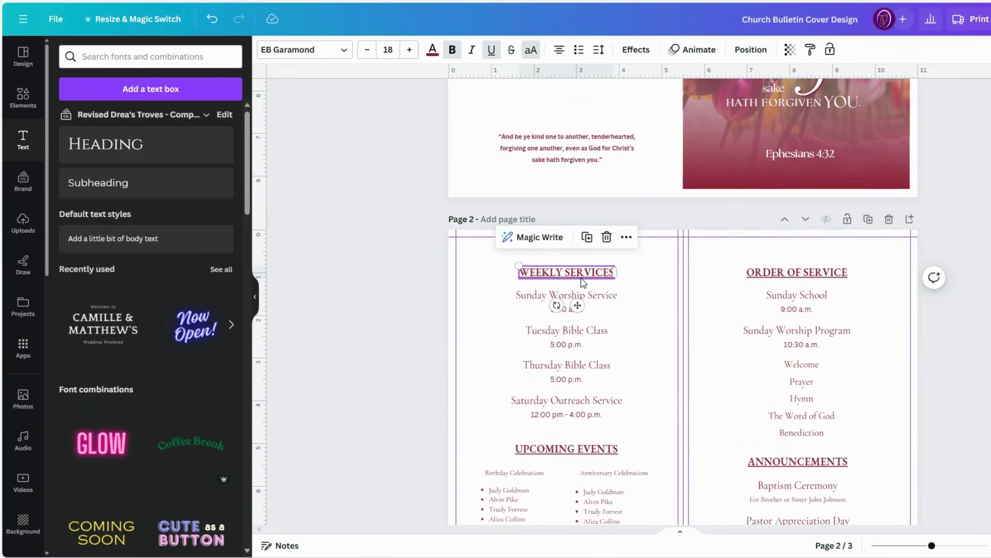
click(587, 237)
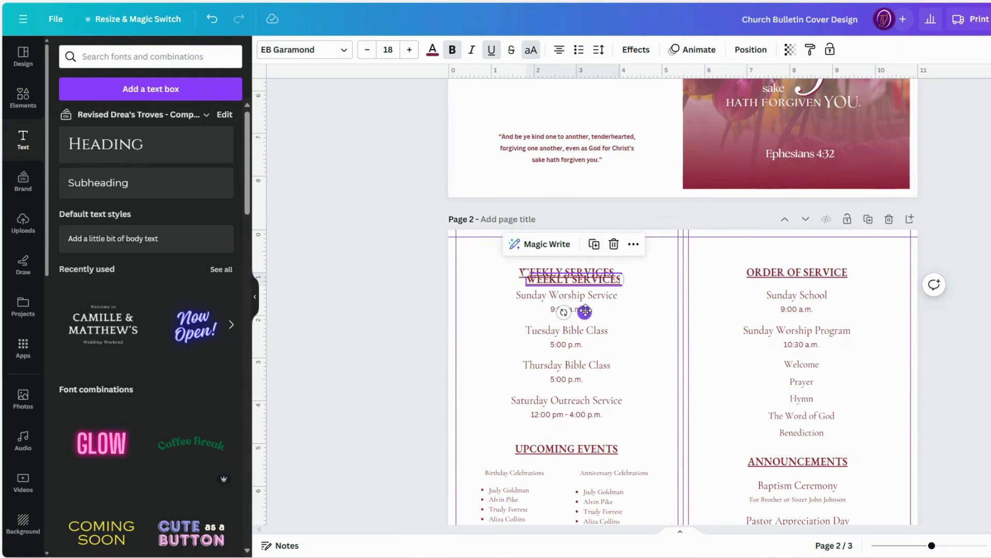
drag(585, 311, 578, 131)
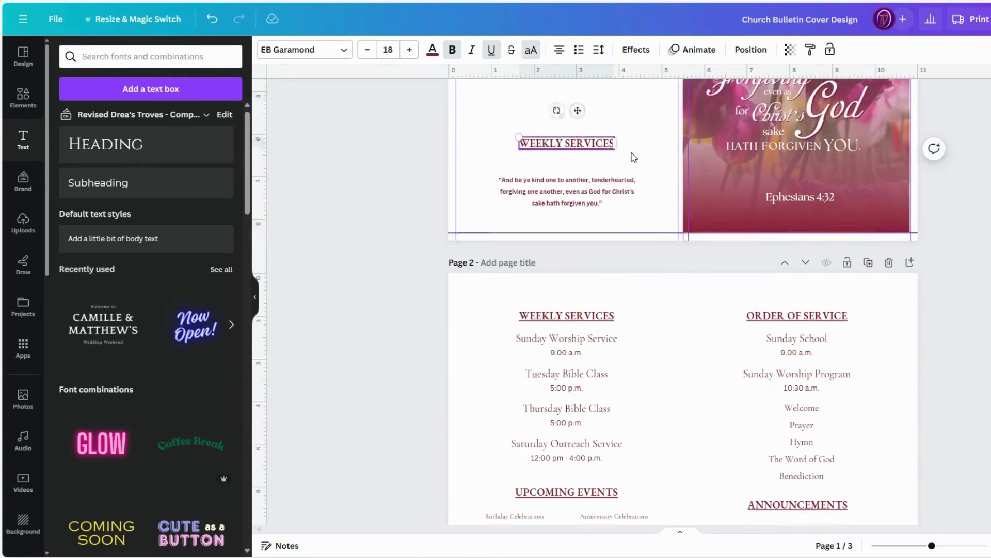
scroll(634, 158, up, 5)
drag(576, 388, 578, 189)
Replace the copied heading's text on page 1 with "SERMON NOTES".
double_click(580, 156)
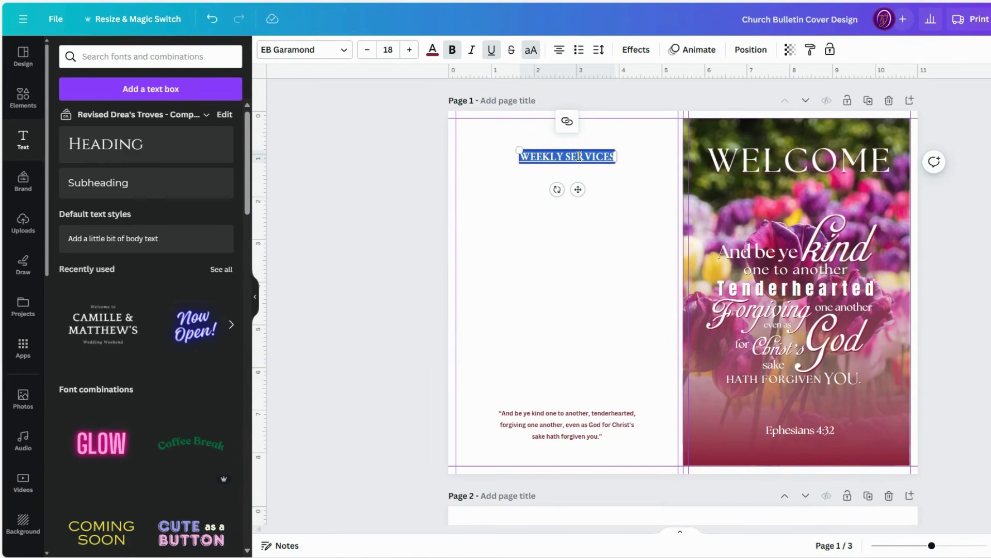
text(SERMO)
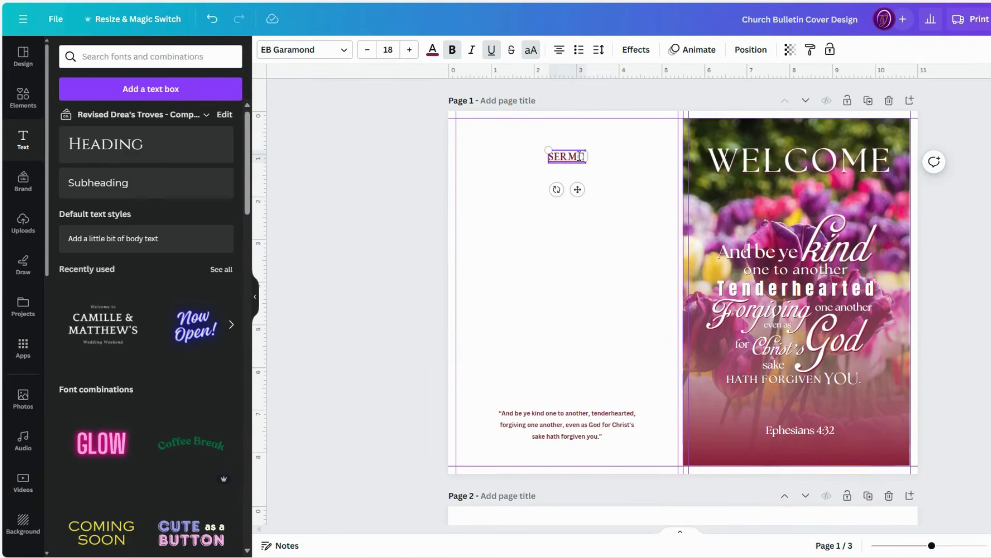
text(N NOTES)
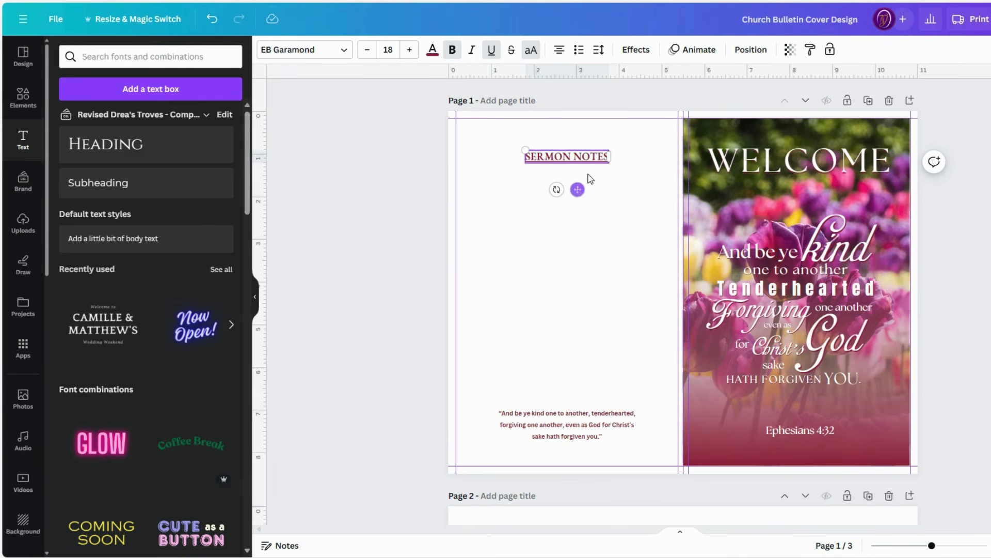
click(584, 207)
Duplicate the SERMON NOTES heading, place the copy just above the Bible verse on page 1, and change its text to "CONTACT US:".
click(578, 156)
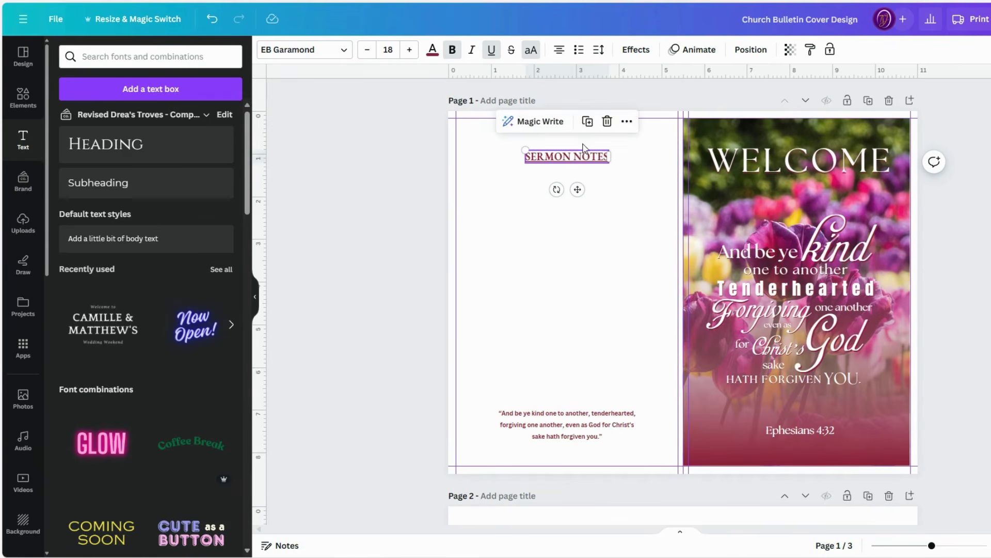
key(ctrl+d)
drag(585, 171, 575, 395)
double_click(576, 394)
text(CON)
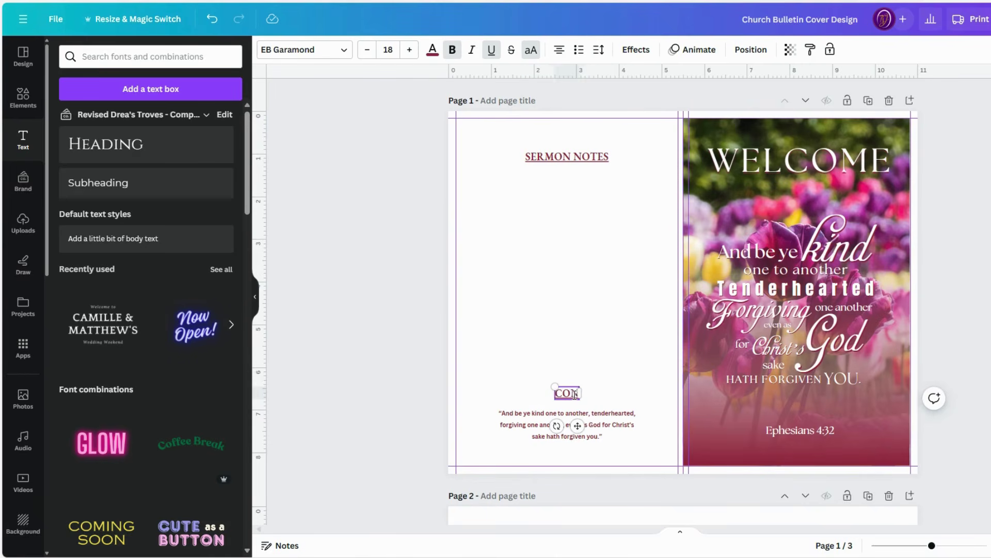
text(TACT US:)
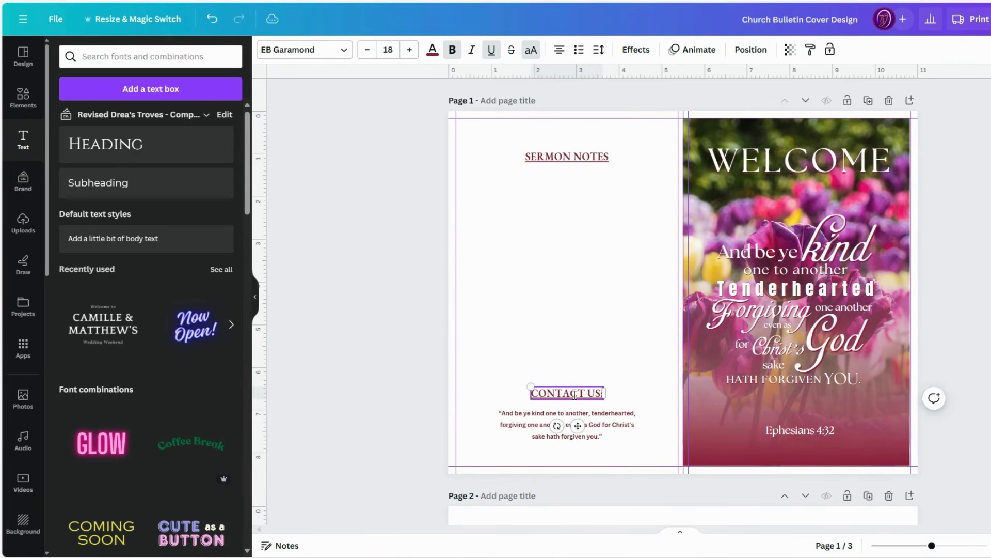
Delete the Bible verse text below CONTACT US and nudge that heading slightly down.
click(601, 435)
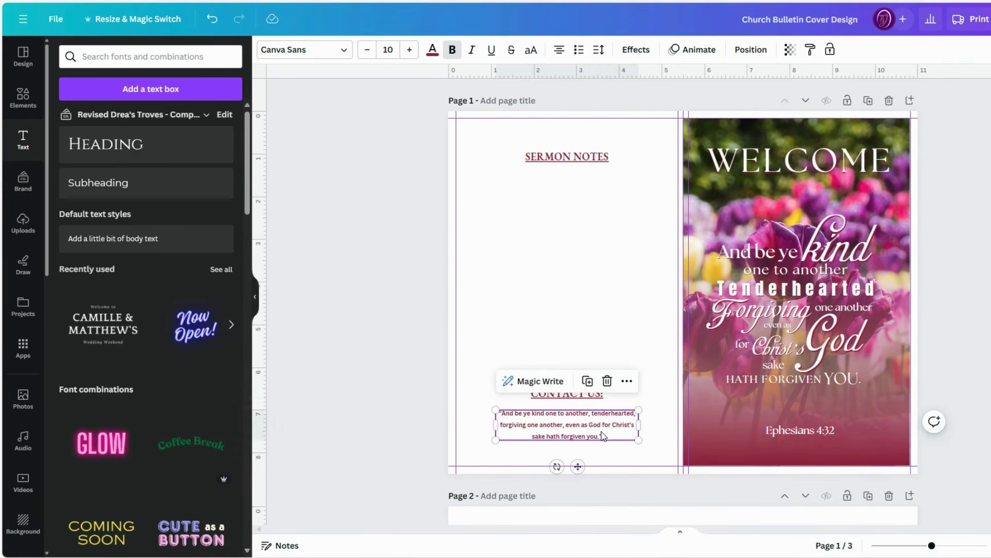
click(601, 436)
key(Delete)
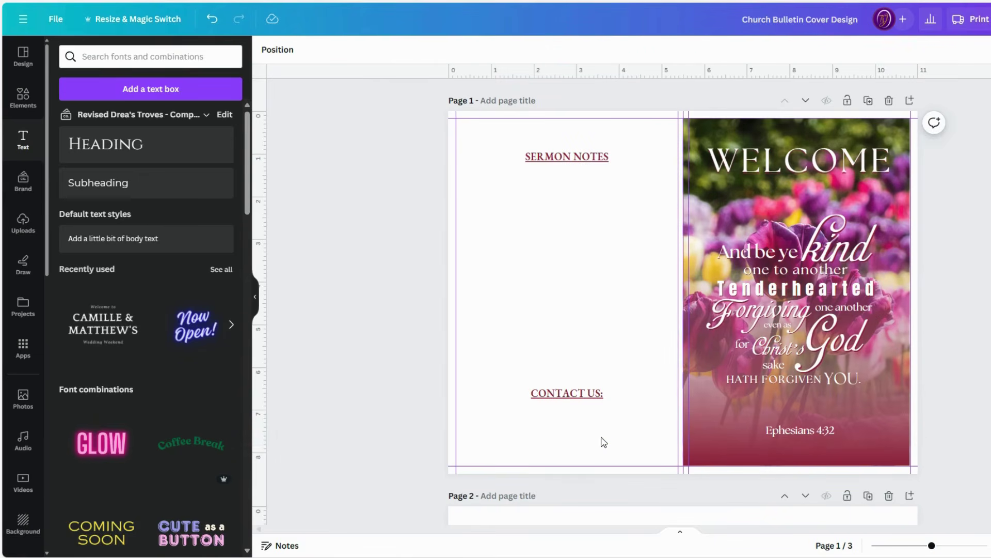
drag(564, 394, 569, 394)
Search the elements for "line", add a straight line to page 1, and center it just below the SERMON NOTES heading.
click(579, 171)
click(582, 161)
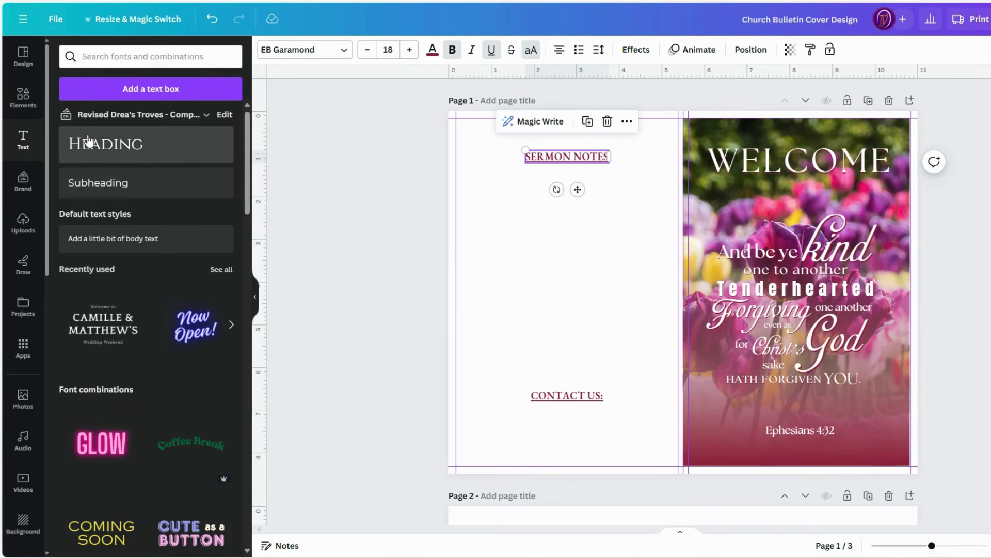
click(20, 98)
click(118, 54)
double_click(119, 54)
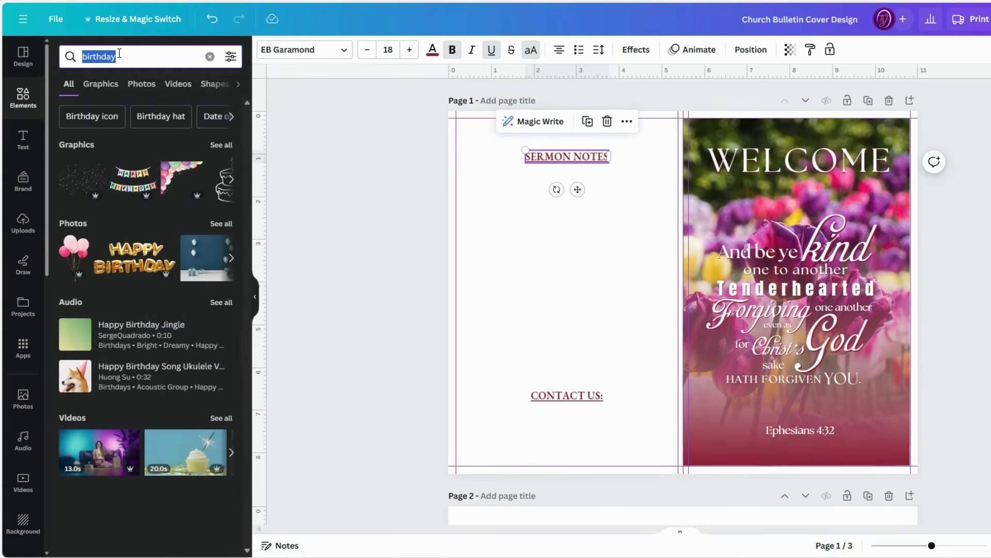
text(line)
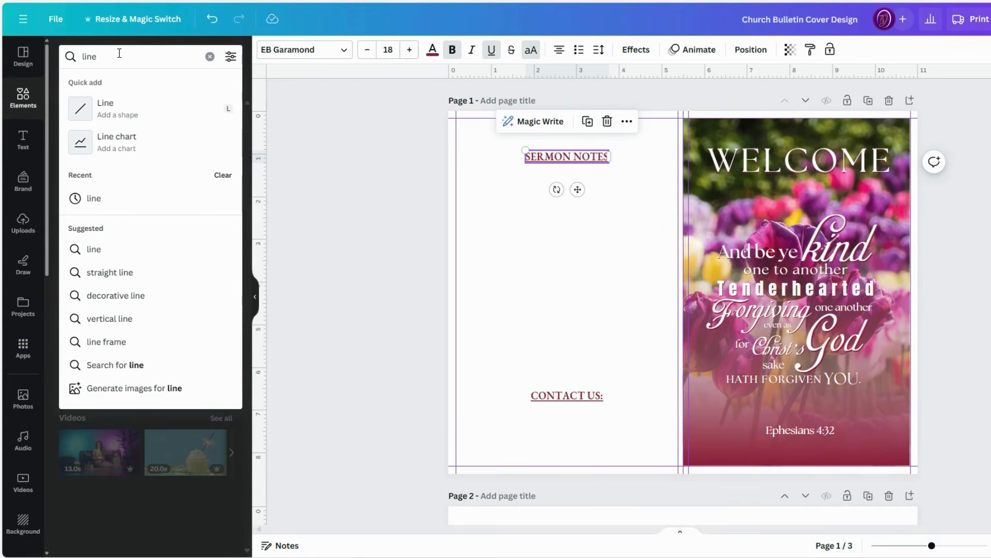
click(120, 115)
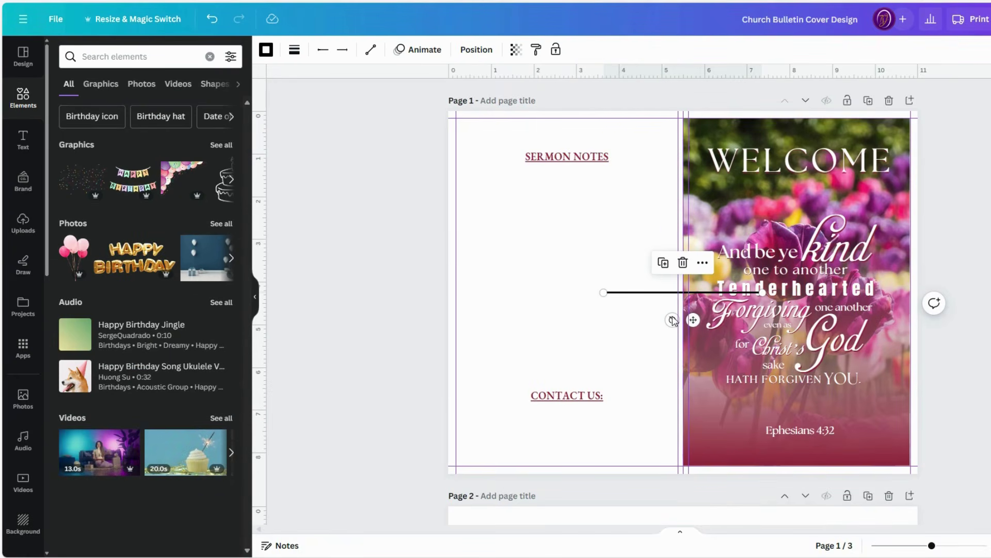
drag(694, 320, 579, 212)
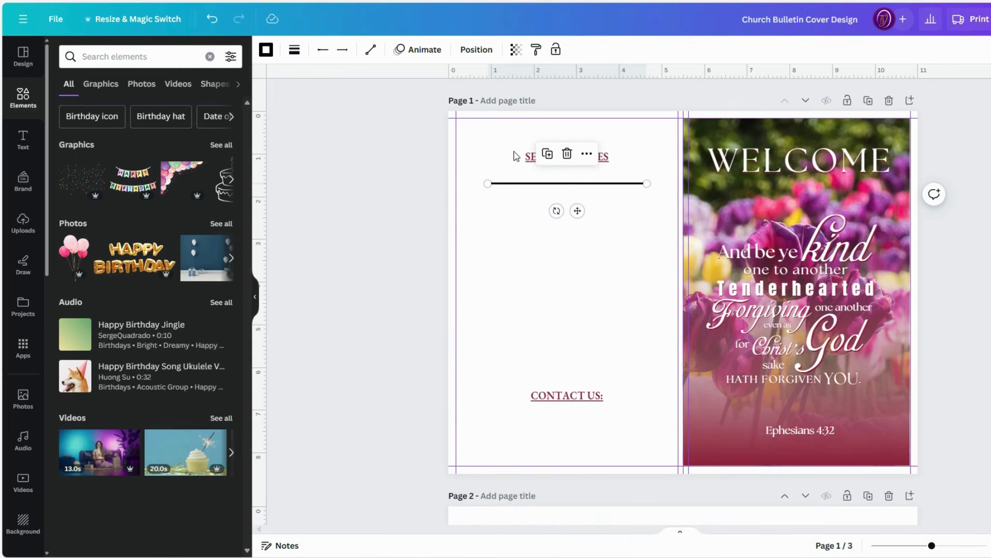
Set the weight of the line below SERMON NOTES to 1.
click(294, 52)
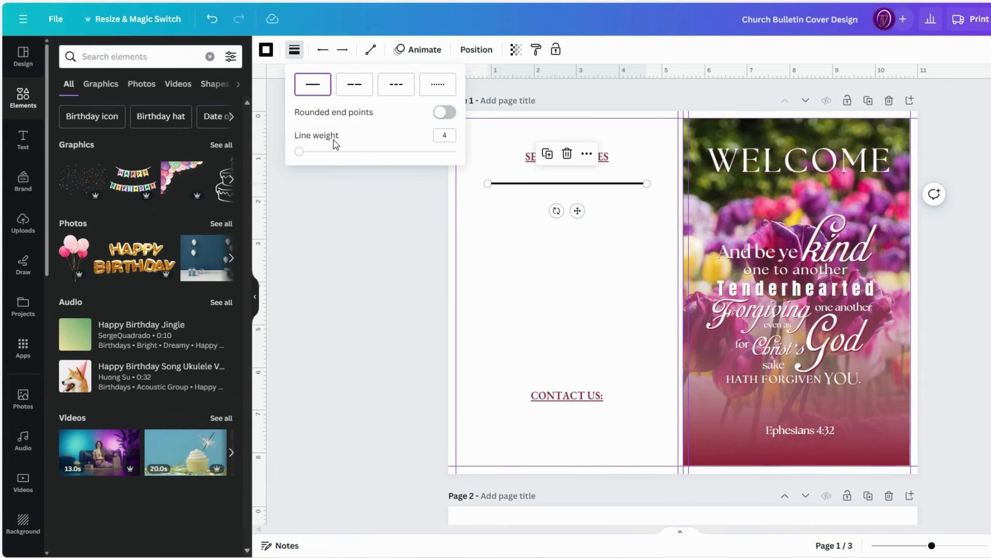
double_click(445, 136)
key(Return)
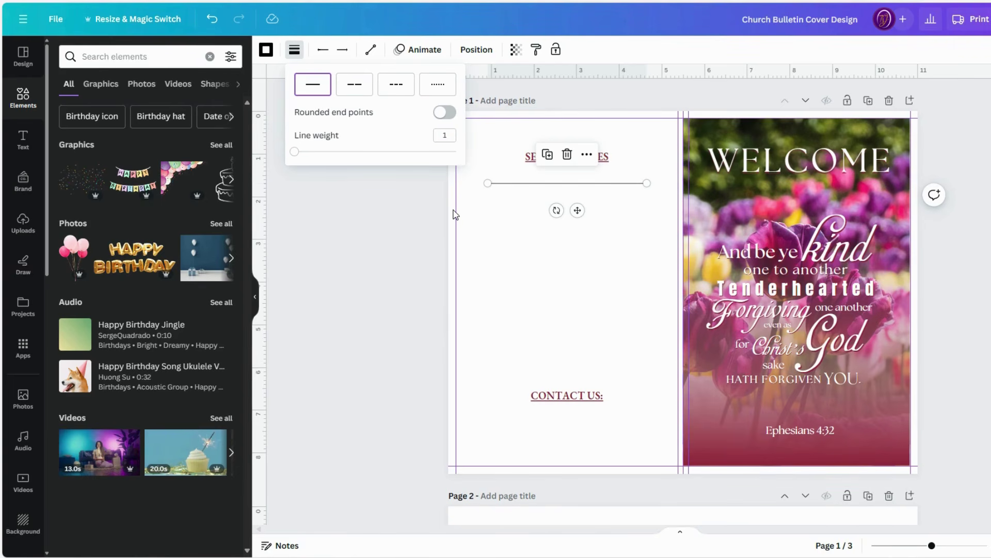
click(575, 256)
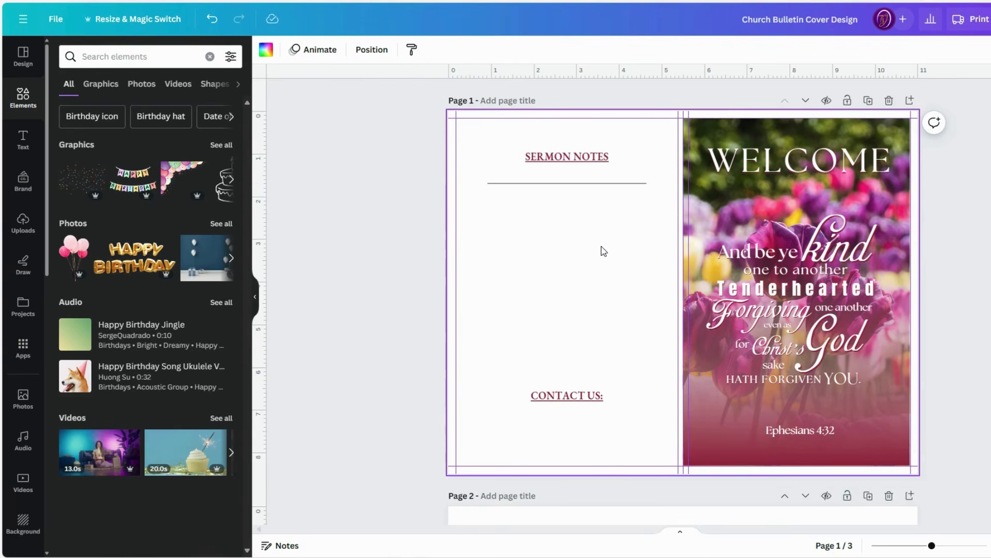
Recolor the line below SERMON NOTES with the dark red document color.
click(594, 184)
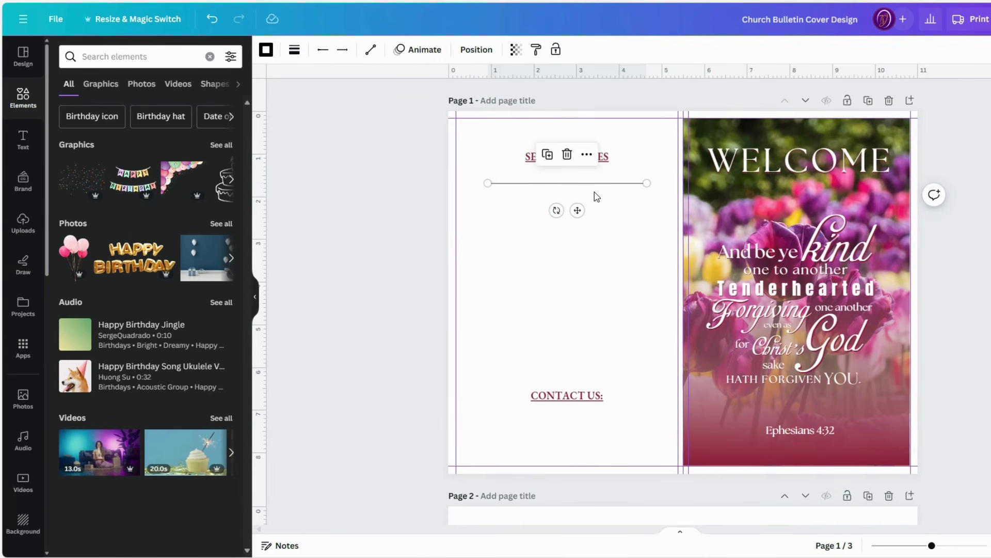
click(267, 51)
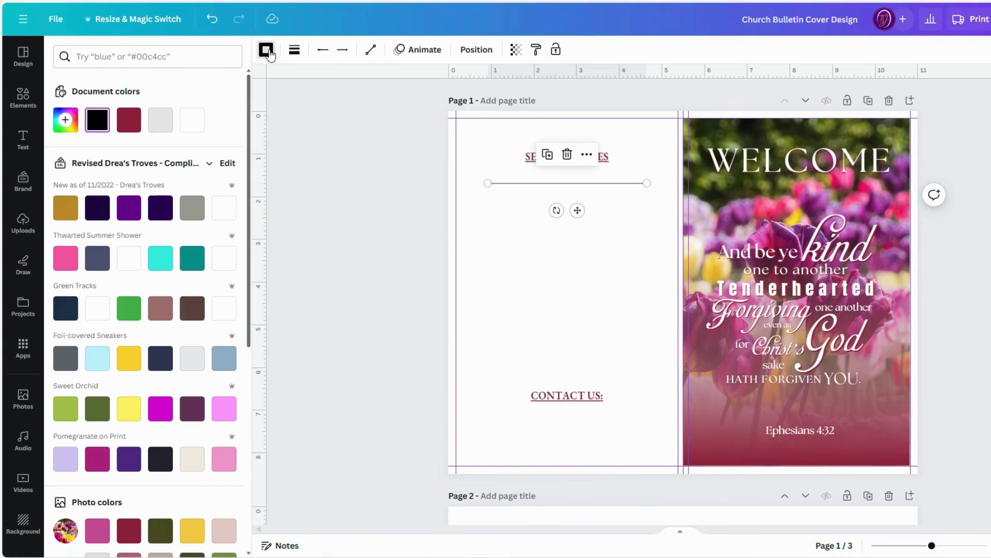
click(128, 129)
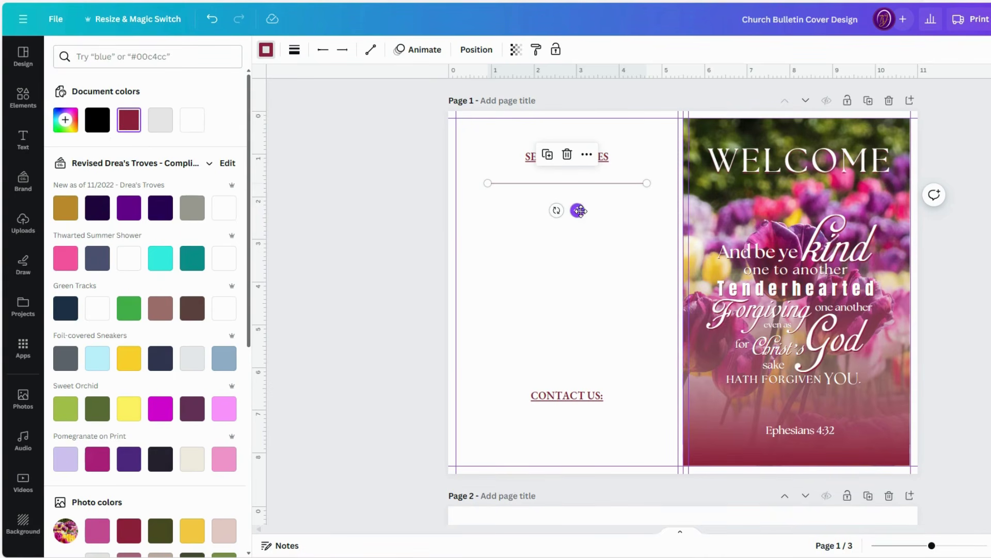
Duplicate the dark red line below SERMON NOTES at even, closely spaced intervals to make a column of 11 ruled lines.
click(547, 154)
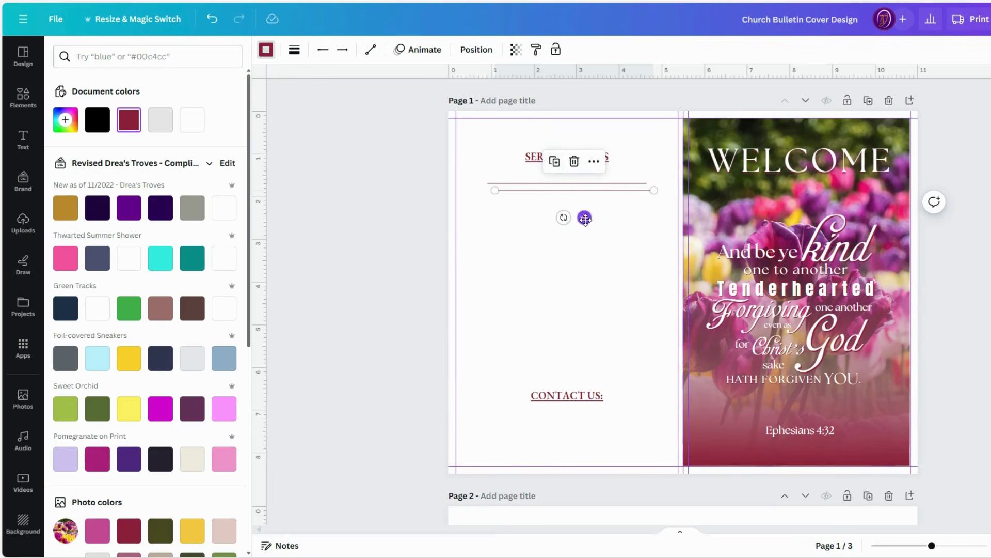
drag(584, 217, 577, 222)
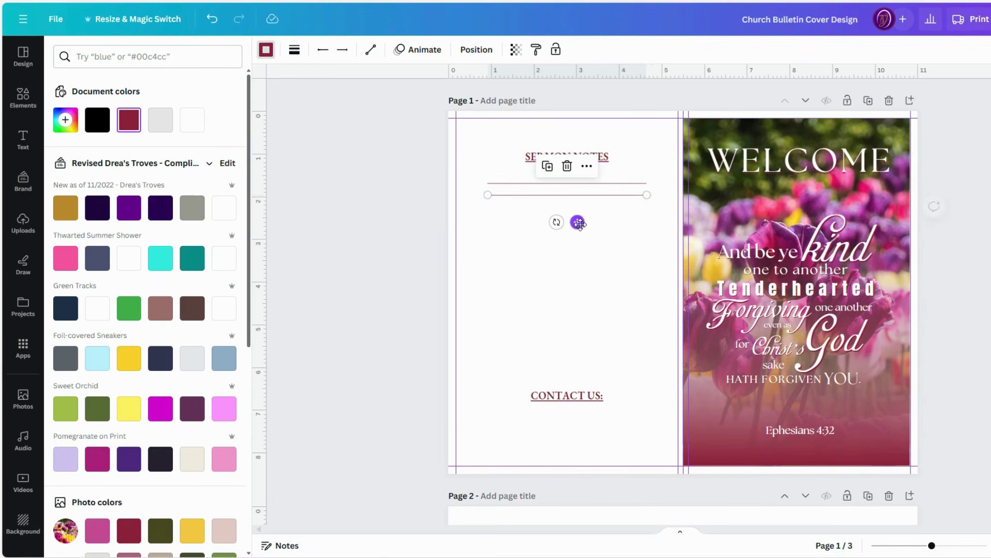
click(548, 173)
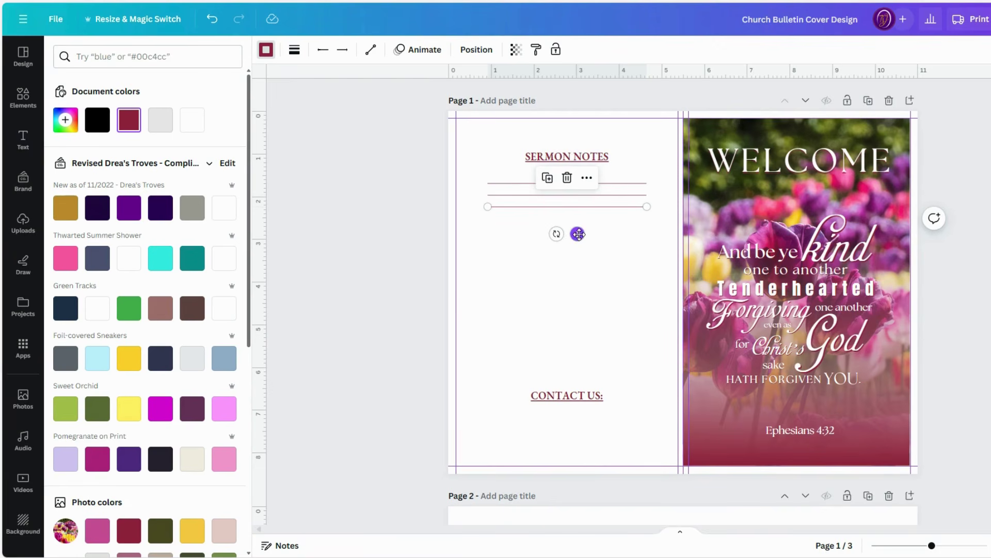
click(548, 180)
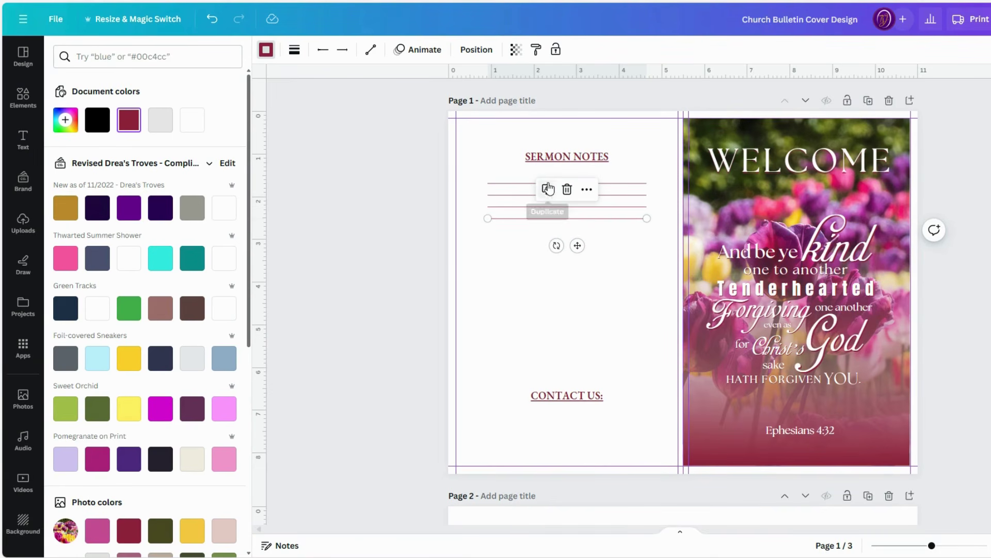
click(547, 190)
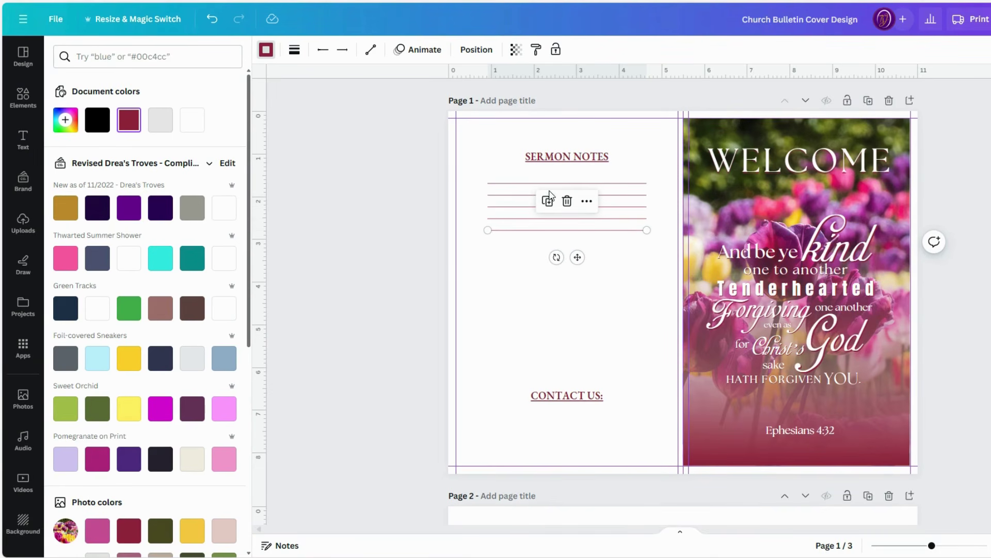
click(548, 203)
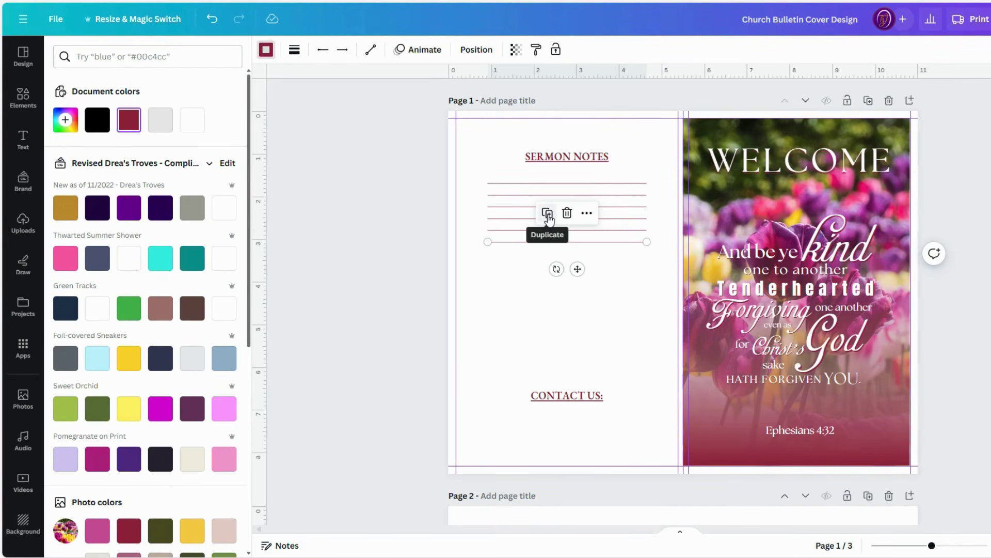
click(548, 214)
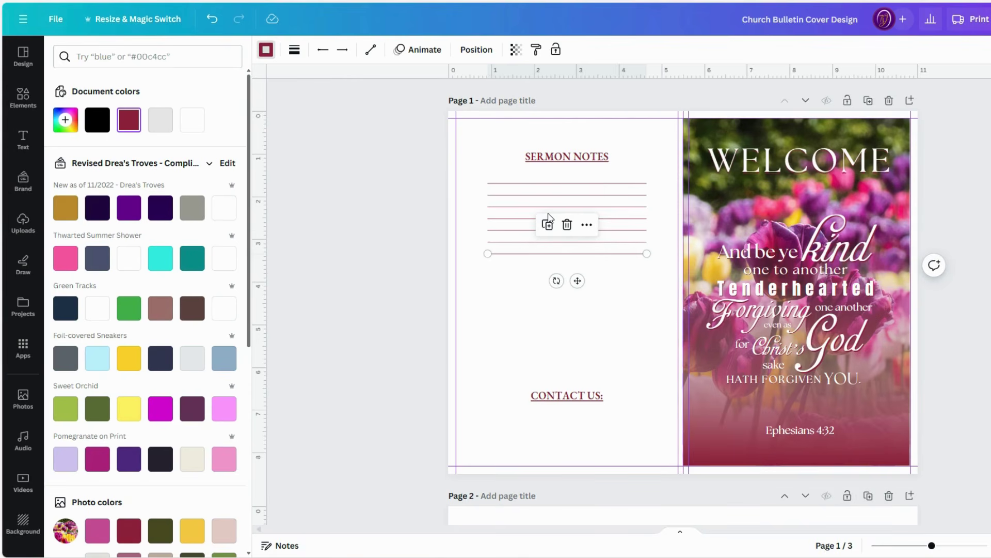
click(548, 224)
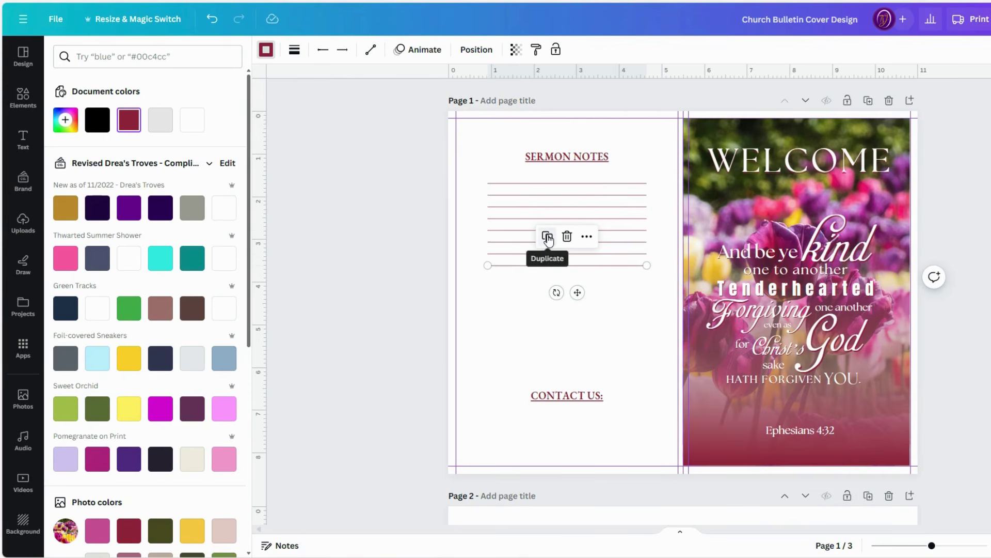
click(547, 237)
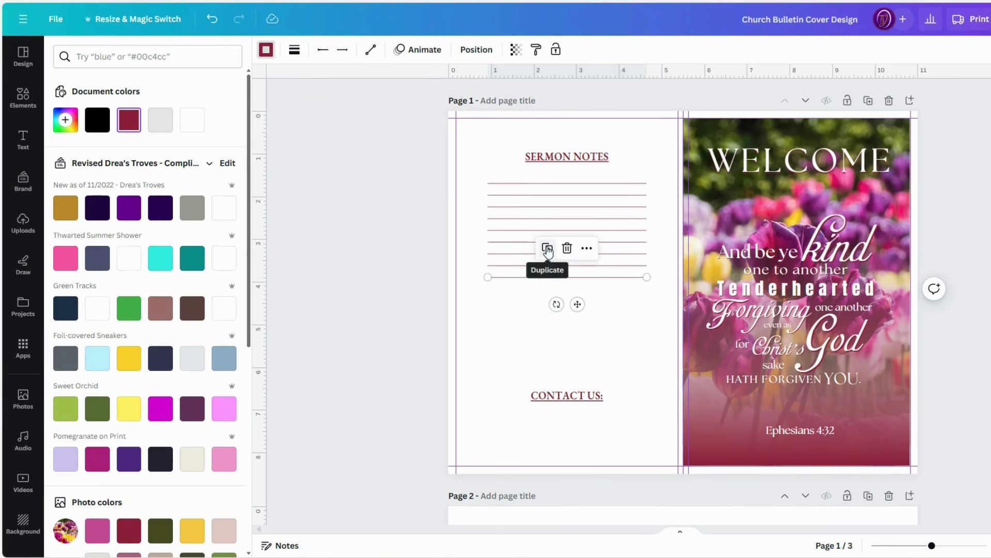
click(548, 249)
click(548, 260)
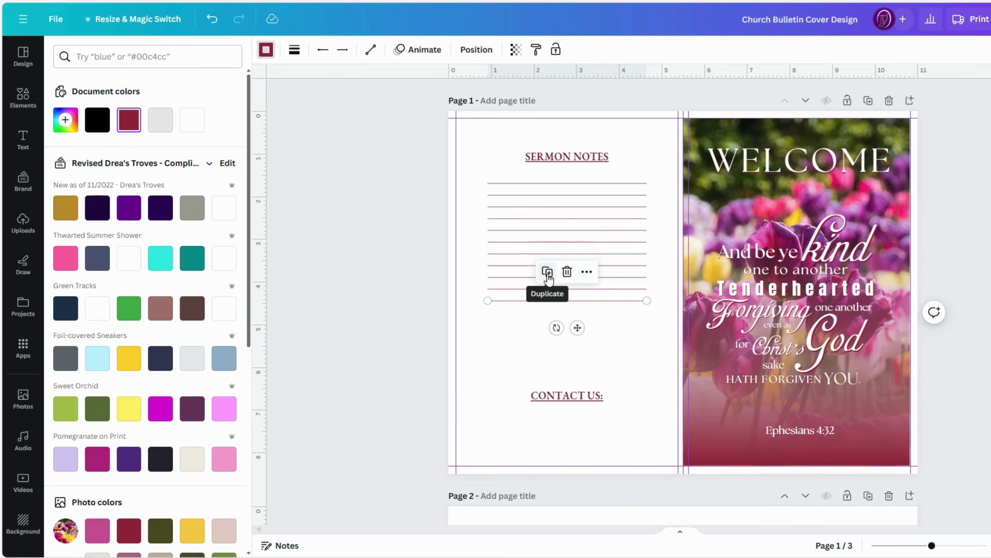
click(623, 338)
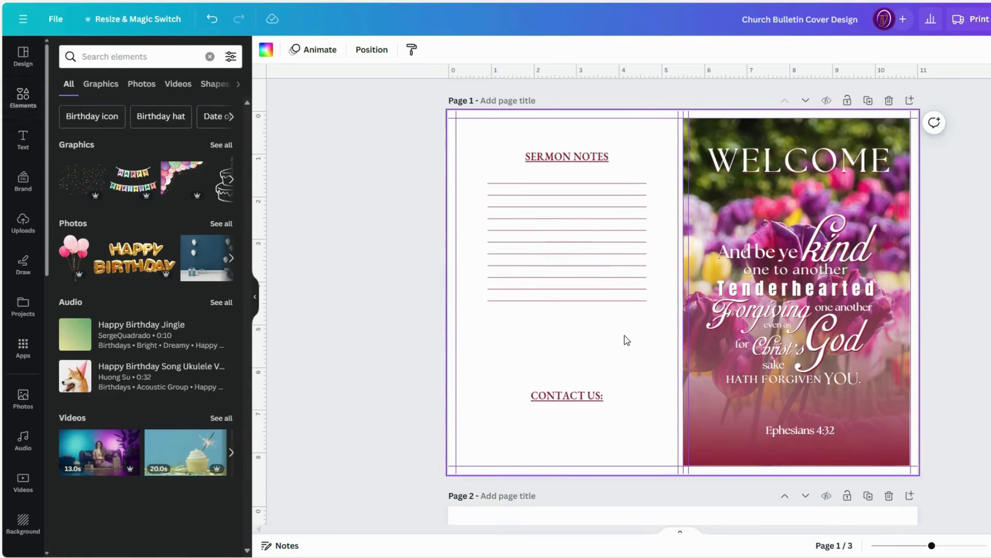
Add one more aligned line beneath the ruled lines and move the CONTACT US heading up closer to them.
click(583, 307)
click(549, 273)
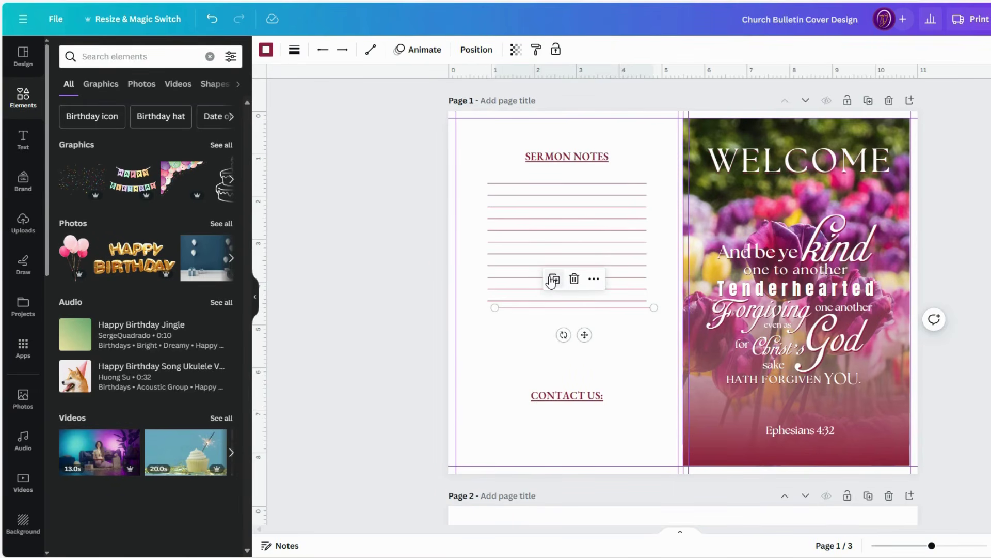
mouse_move(583, 338)
mouse_down()
mouse_move(577, 352)
mouse_move(577, 343)
mouse_up()
click(636, 366)
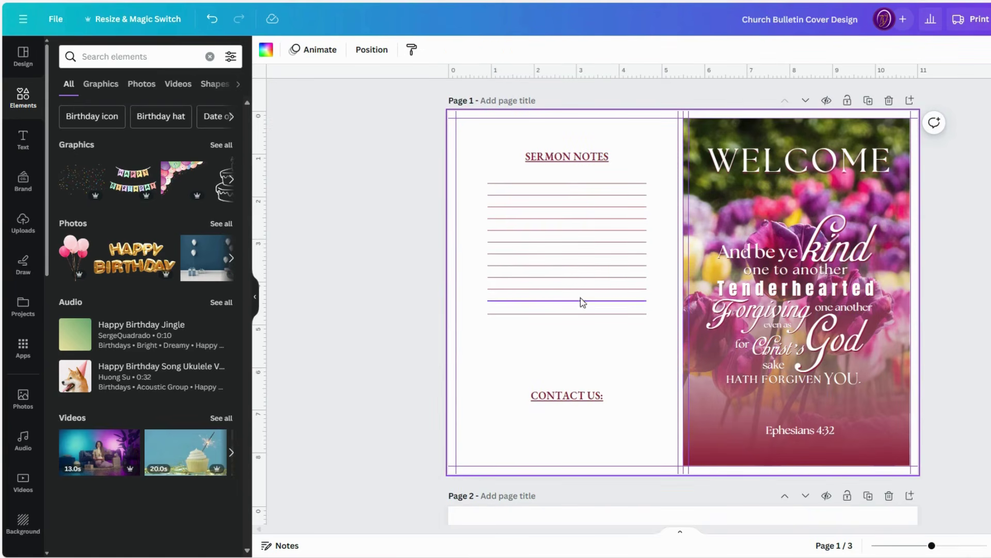
drag(574, 397, 574, 349)
click(599, 396)
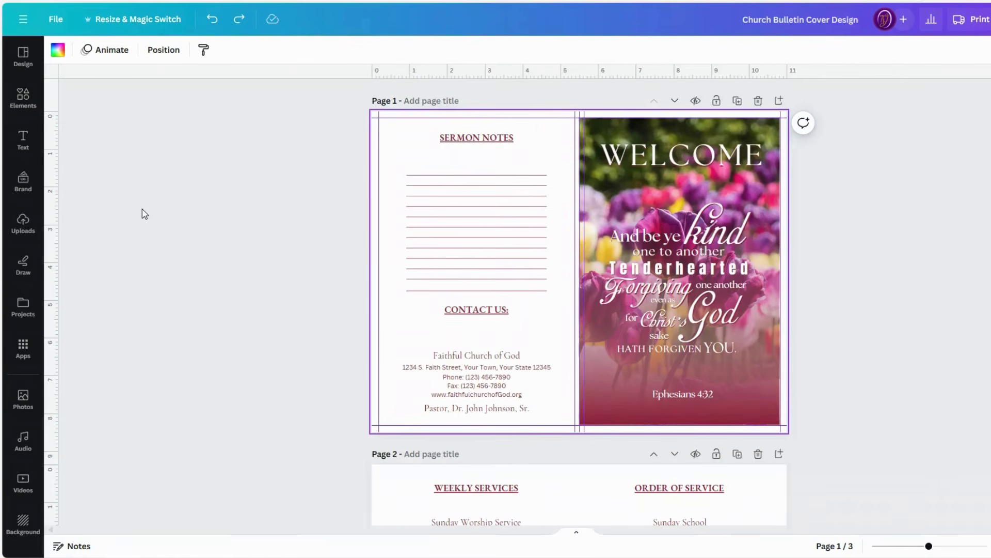
Search the elements for "notes", filter the results to Free, and show all matching graphics.
click(21, 96)
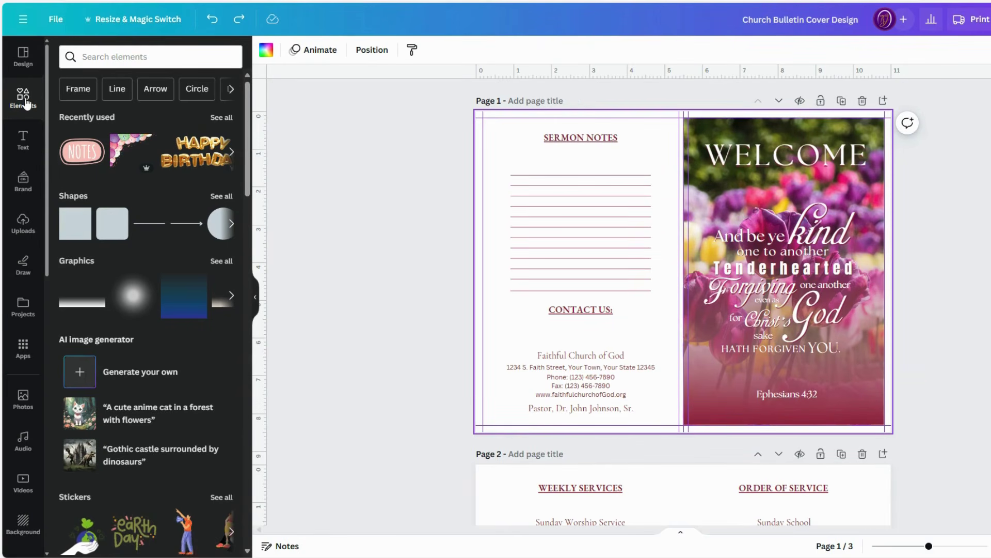
click(132, 54)
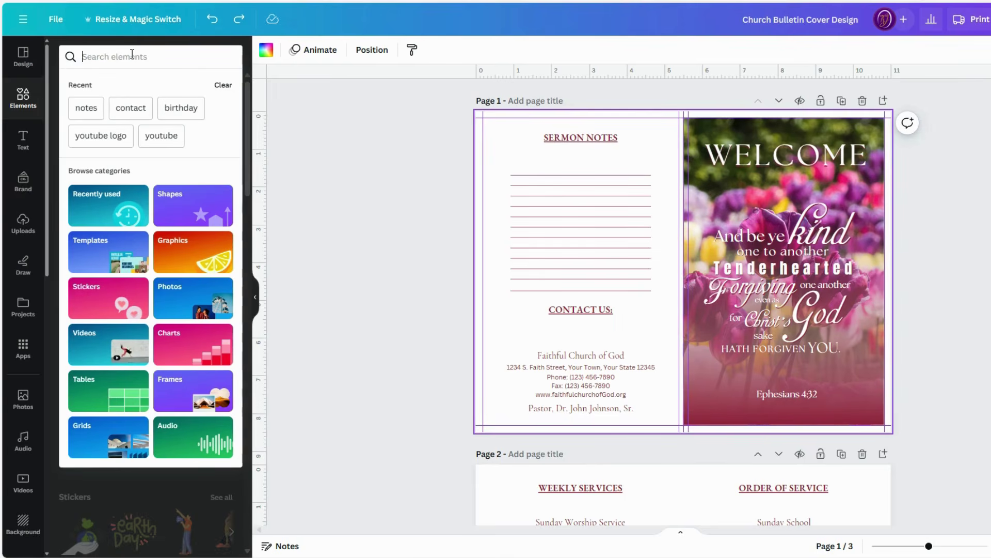
text(notes)
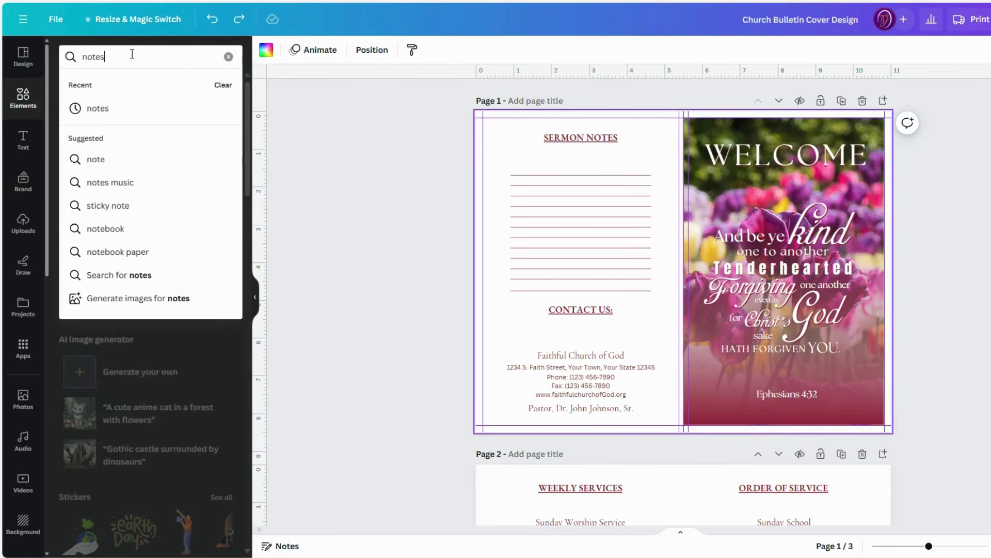
key(Return)
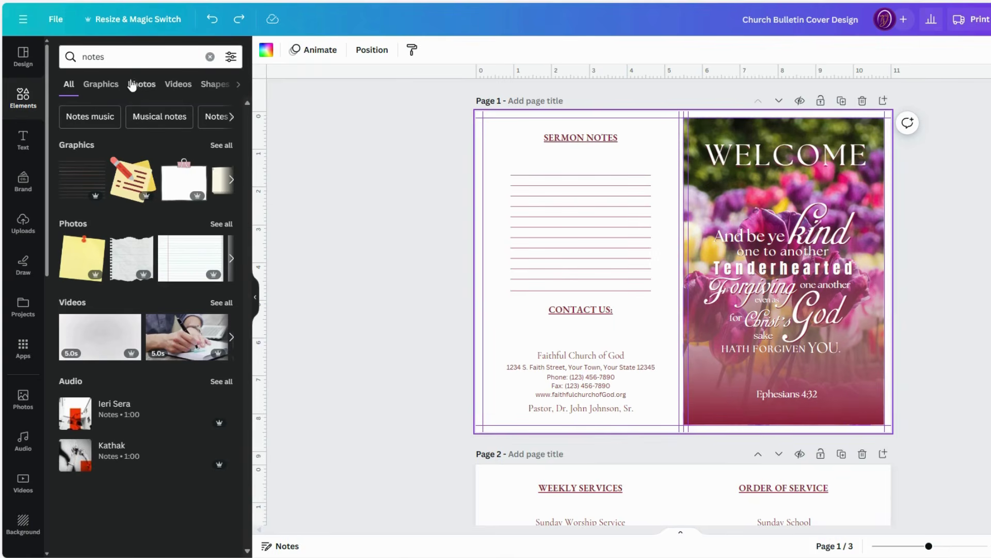
click(230, 58)
click(92, 322)
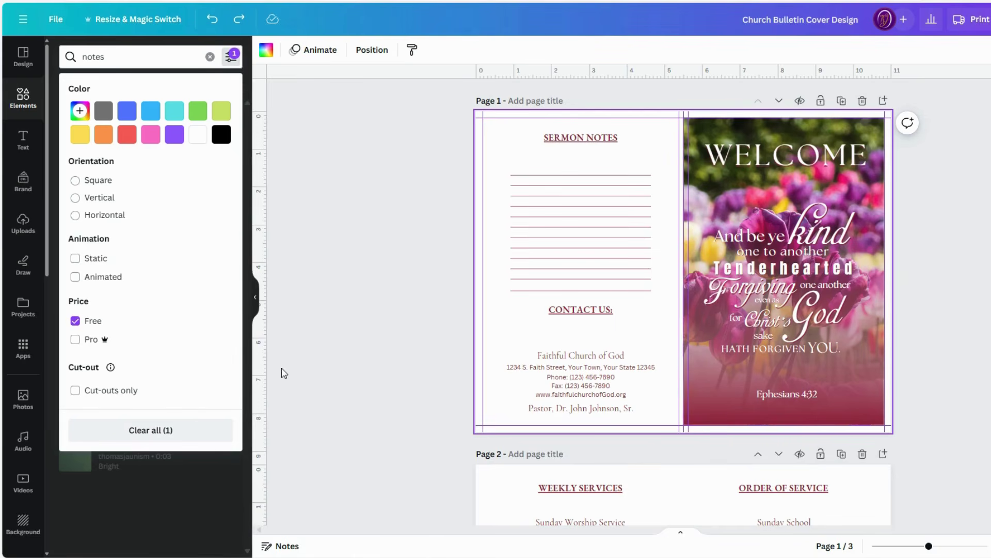
click(304, 341)
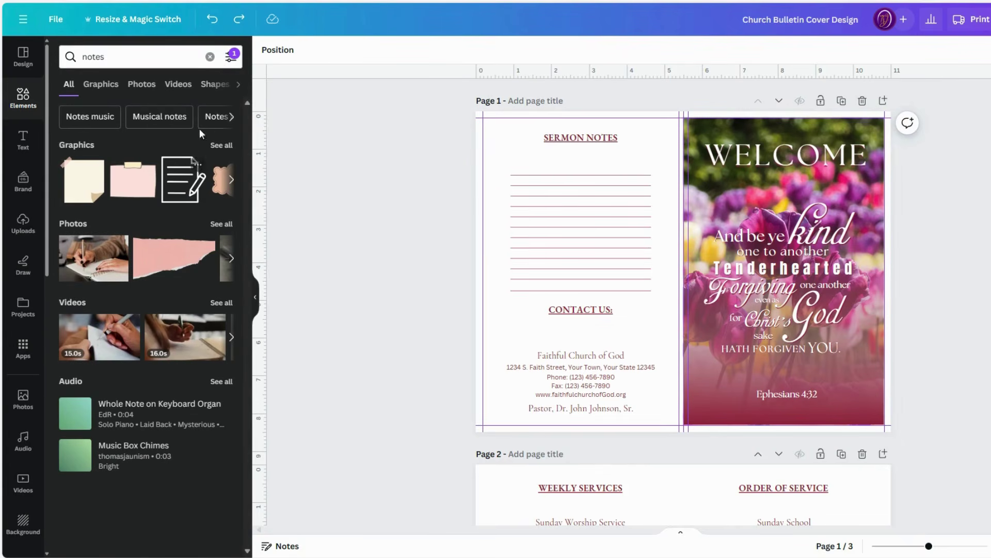
click(222, 146)
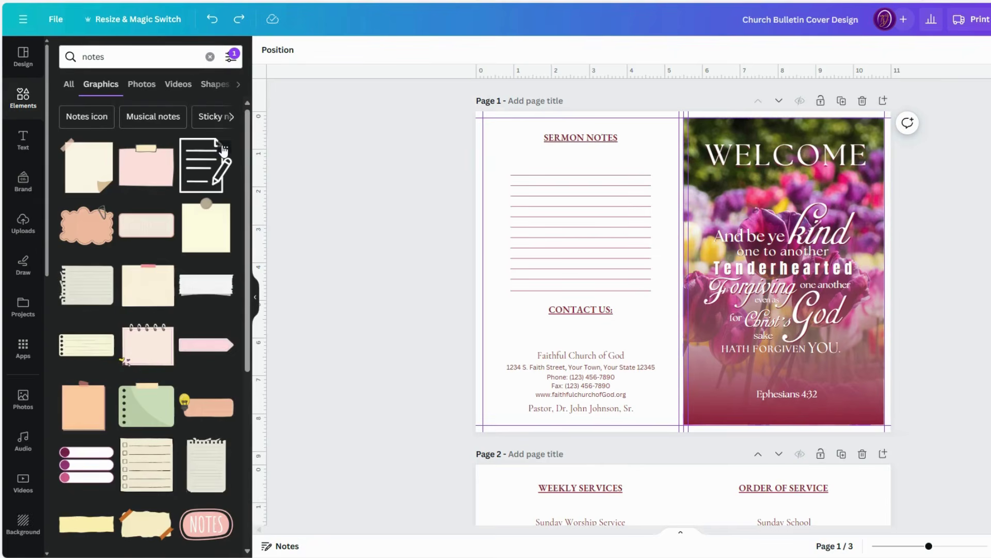
Add the pink rounded NOTES graphic to page 1, shrink it, and place it between the SERMON NOTES heading and the ruled lines.
scroll(218, 165, down, 4)
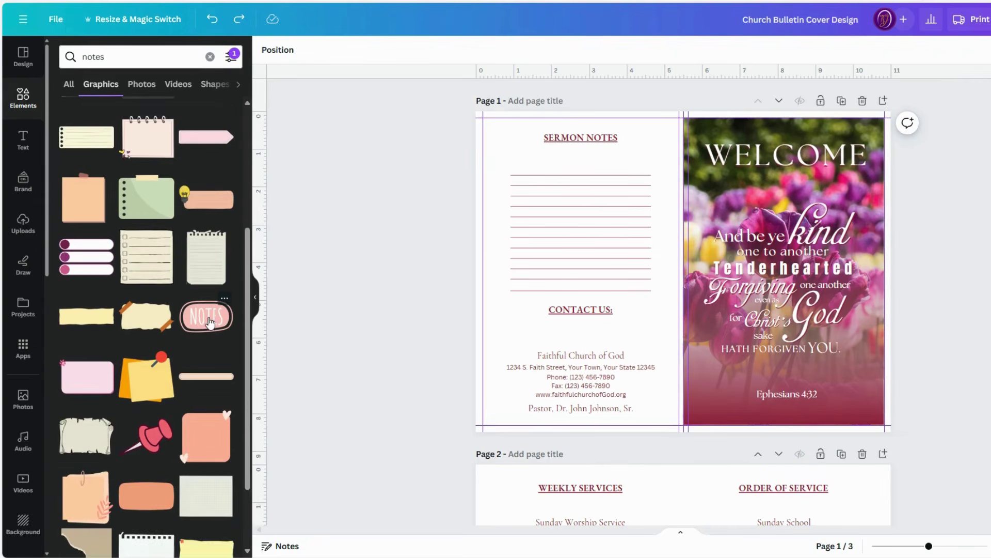
click(217, 306)
drag(640, 264, 540, 208)
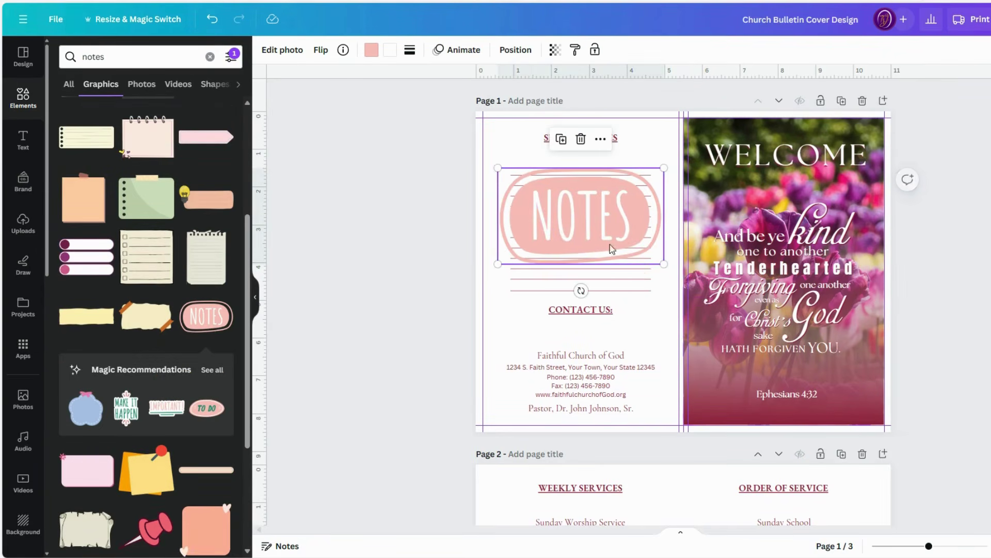
drag(666, 266, 577, 158)
Delete the word NOTES from the SERMON NOTES heading, leaving only SERMON.
click(612, 146)
click(609, 140)
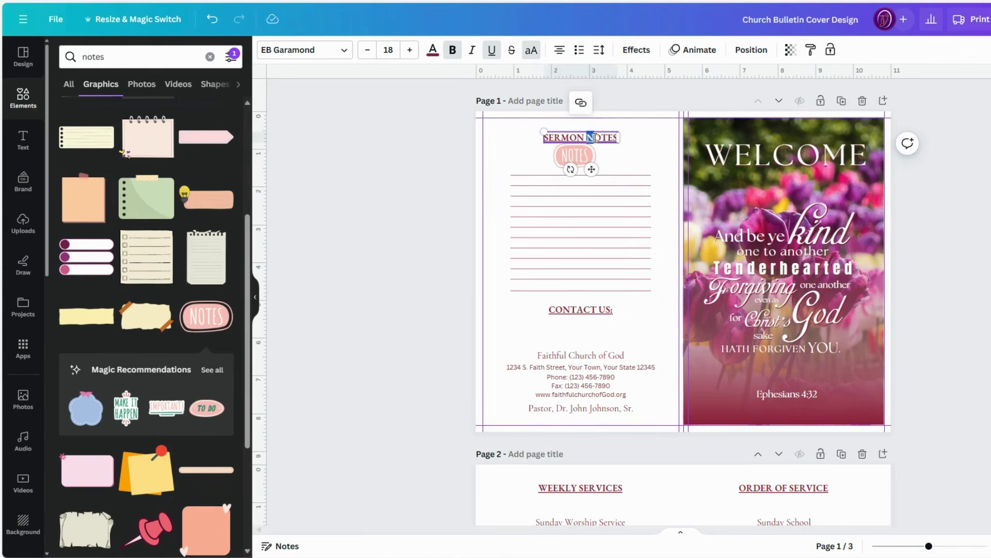
key(Delete)
key(Delete)
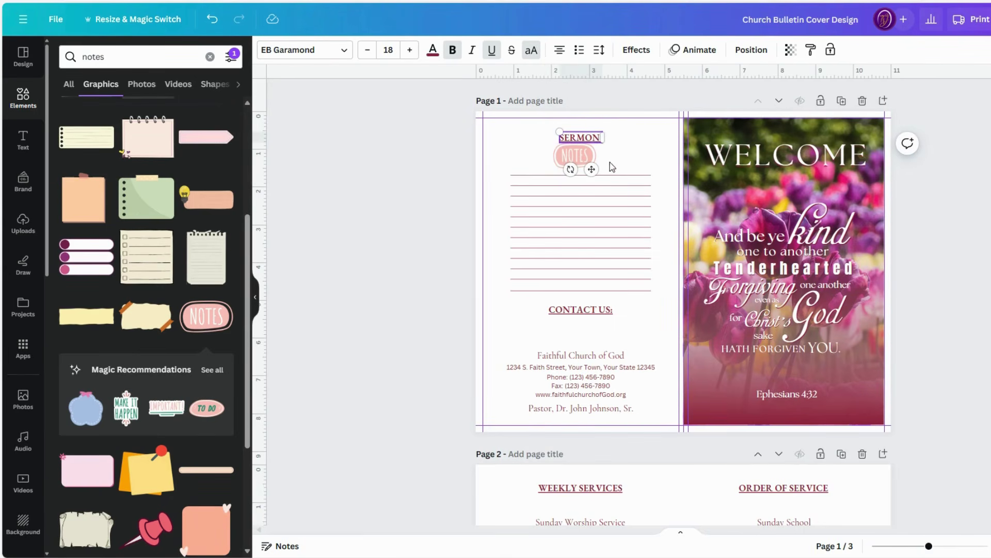
click(612, 166)
Center the NOTES graphic under the SERMON heading and recolor its pink areas with the dark red document color.
click(588, 156)
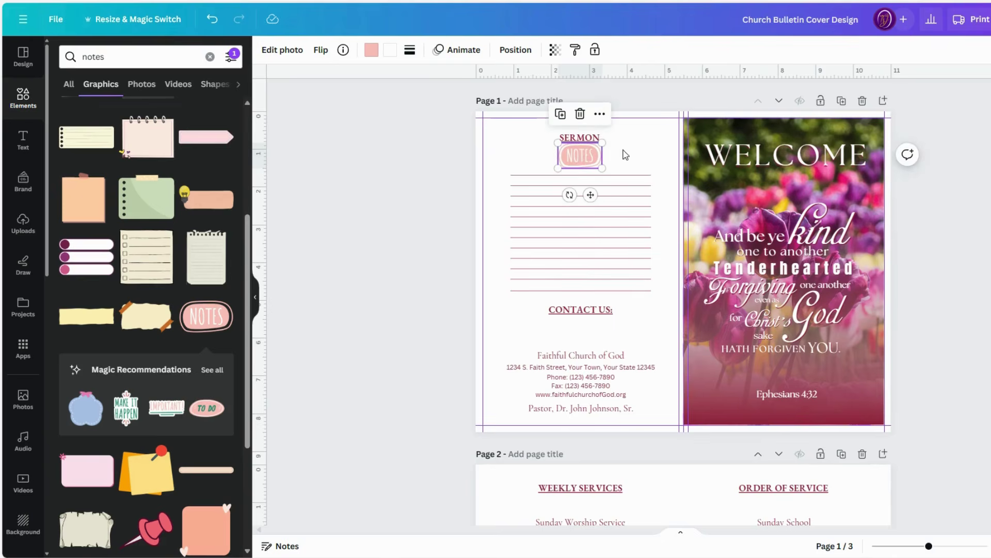
click(371, 49)
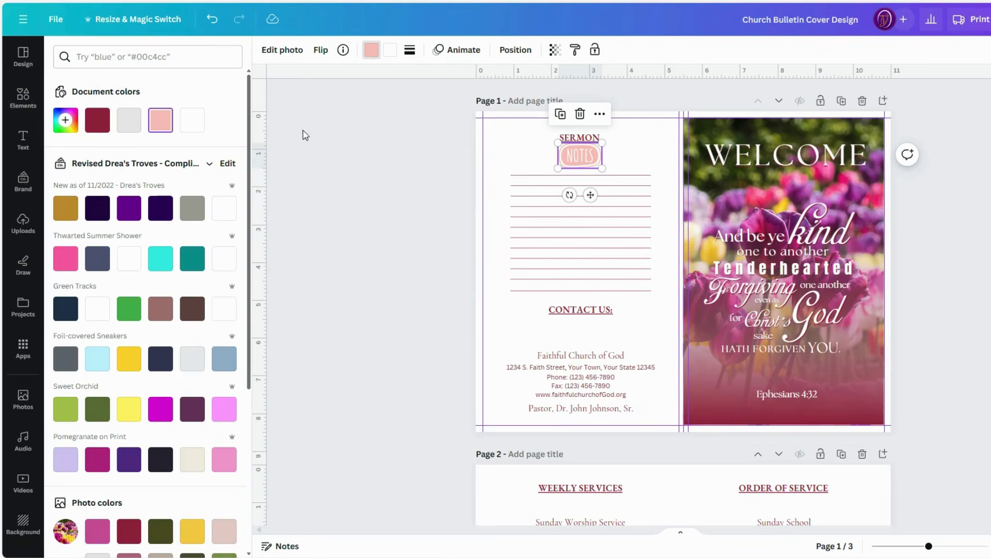
click(96, 123)
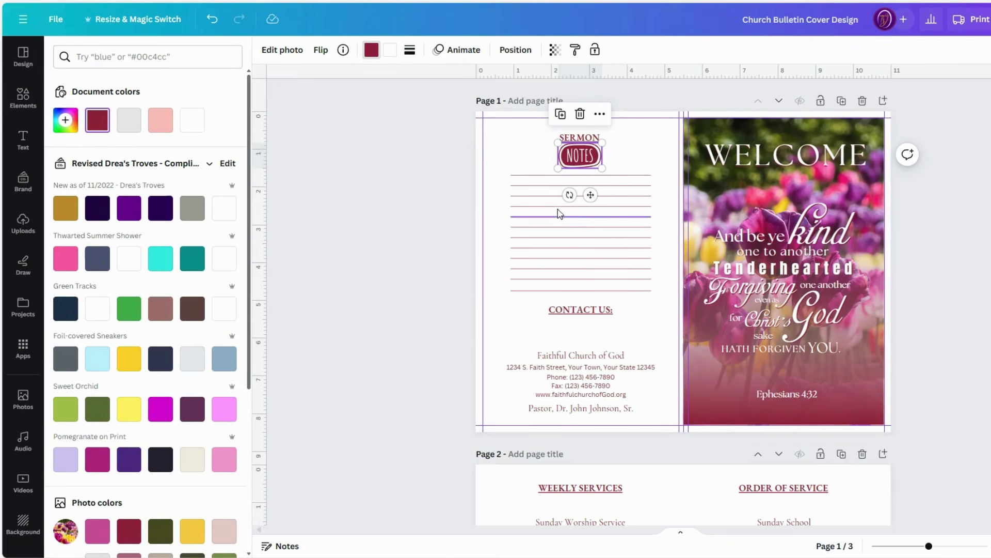
click(658, 151)
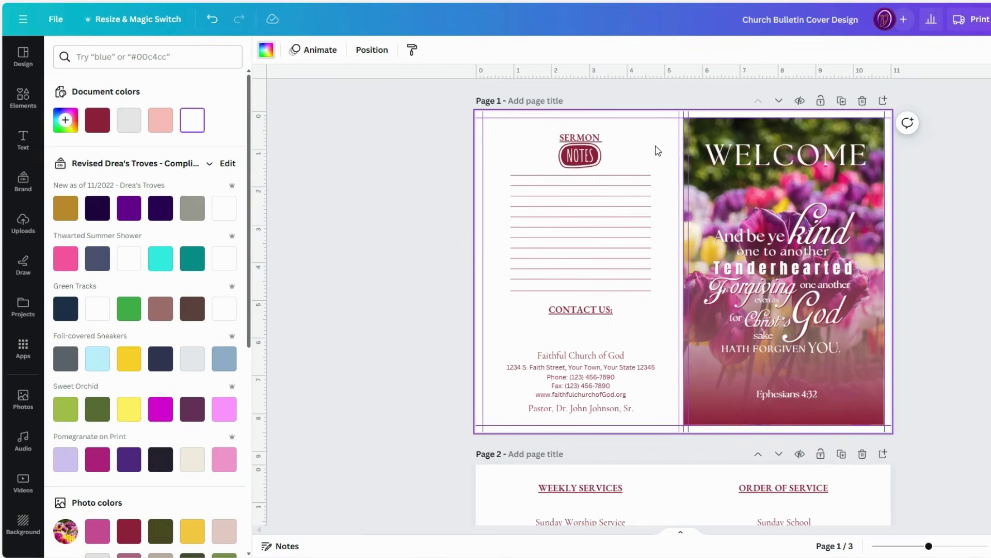
Search the elements for "contact", show all matching graphics, and filter them to Free.
scroll(635, 232, down, 3)
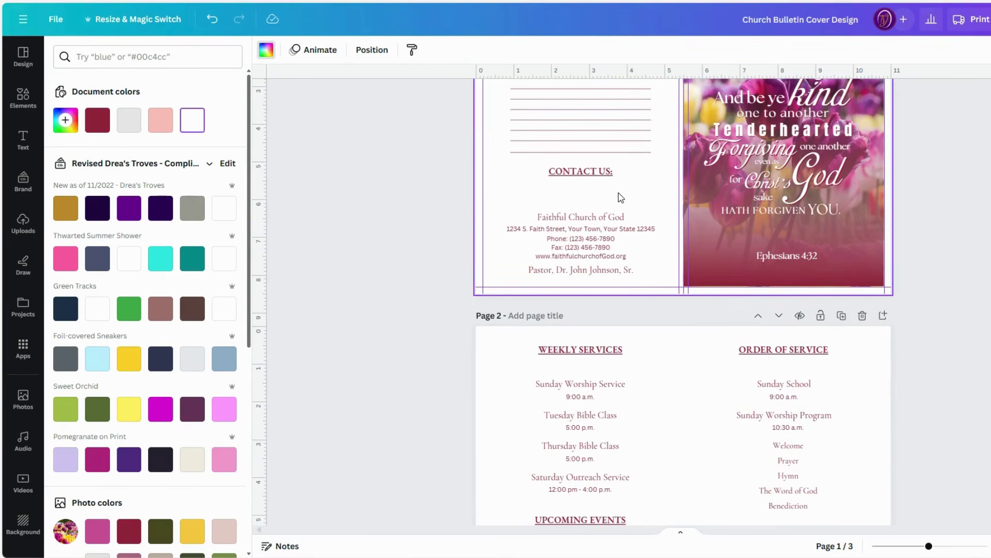
click(23, 97)
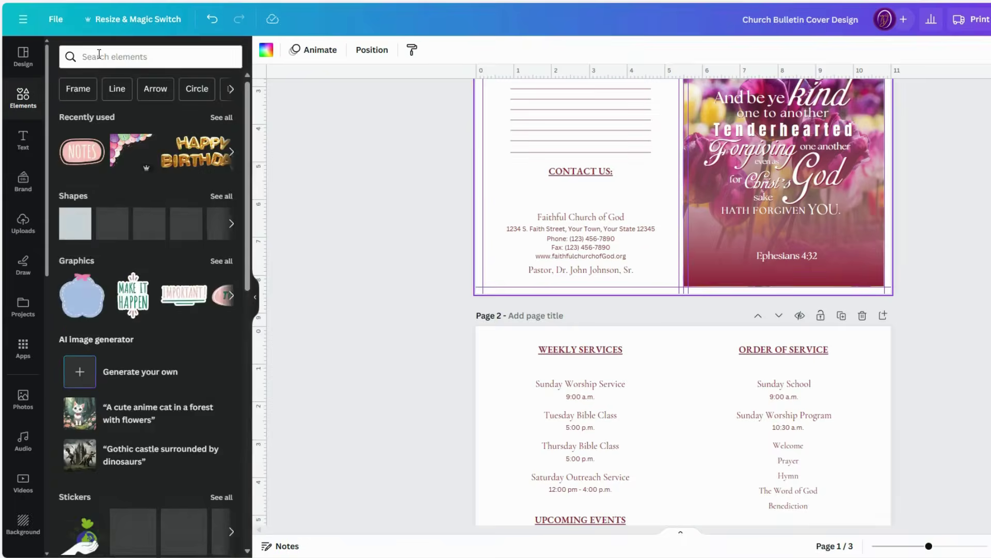
text(contact)
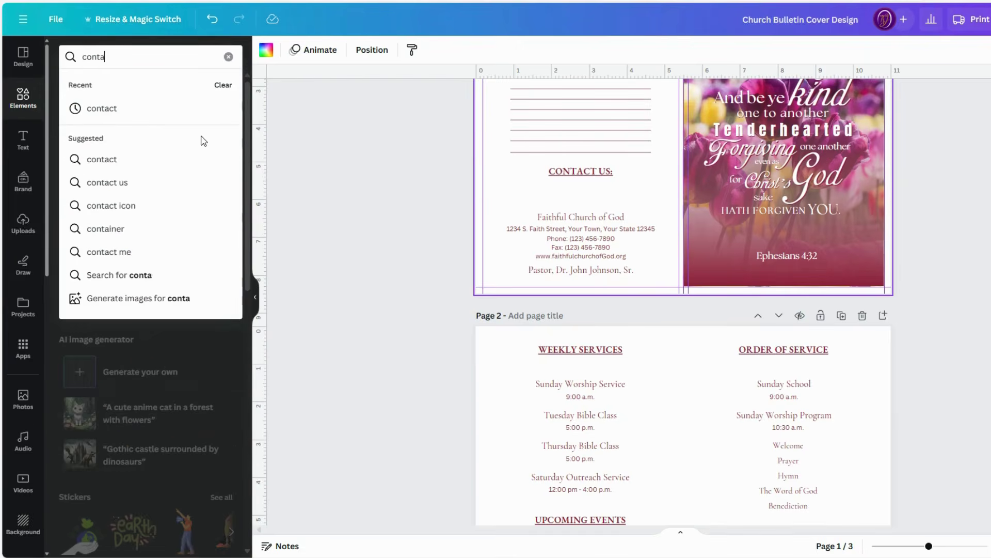
key(Return)
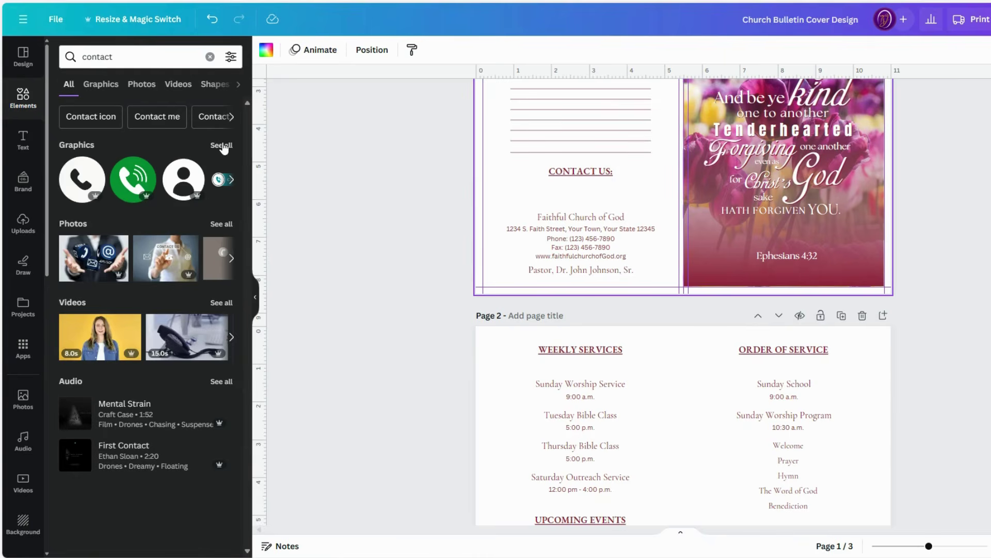
click(220, 145)
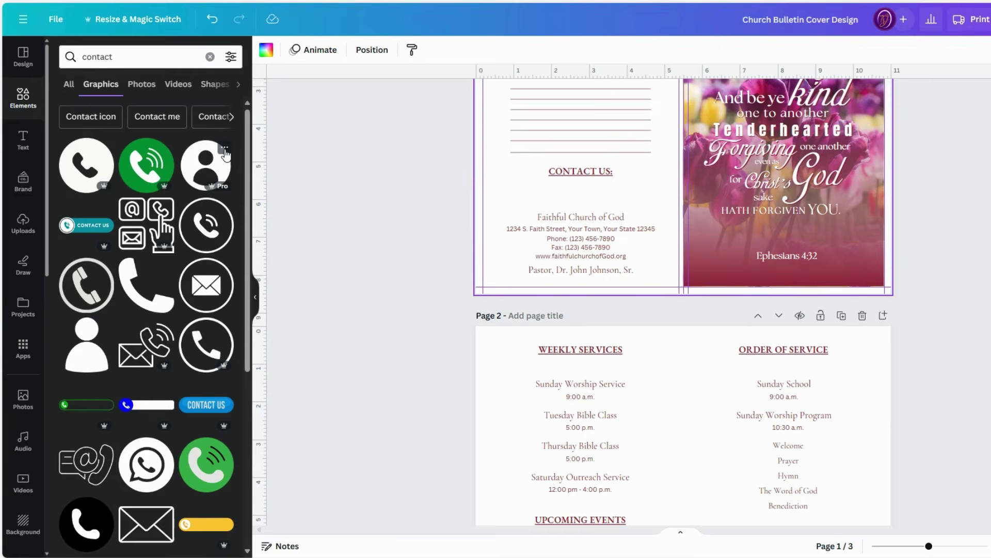
click(231, 56)
click(76, 322)
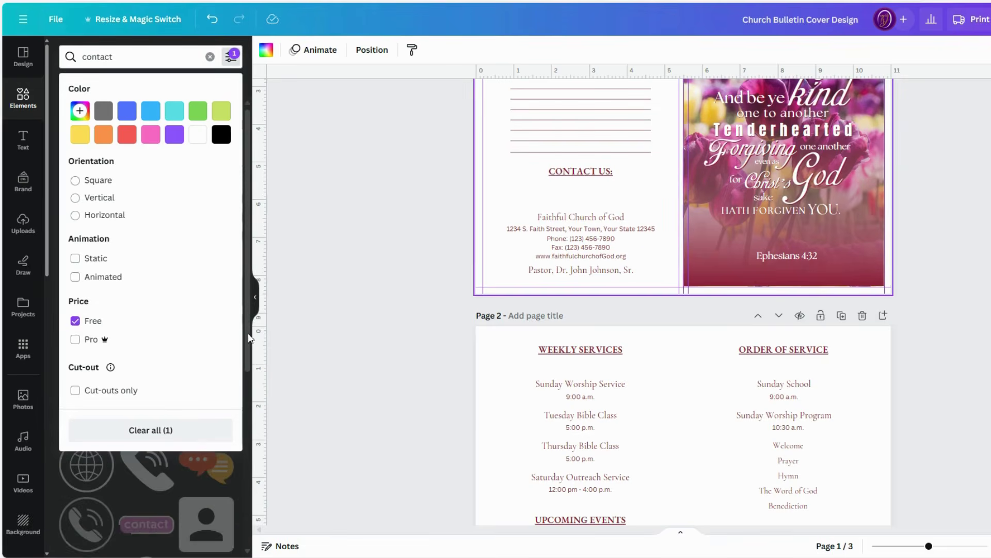
Add the hanging CONTACT US sign graphic to page 1, shrink it, and center it between the CONTACT US heading and the church name.
scroll(138, 294, down, 2)
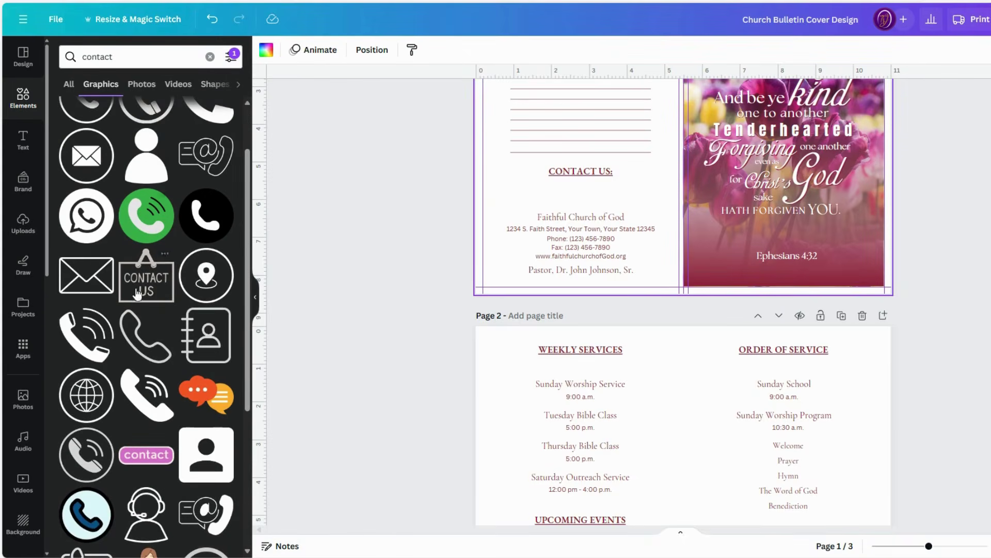
click(144, 278)
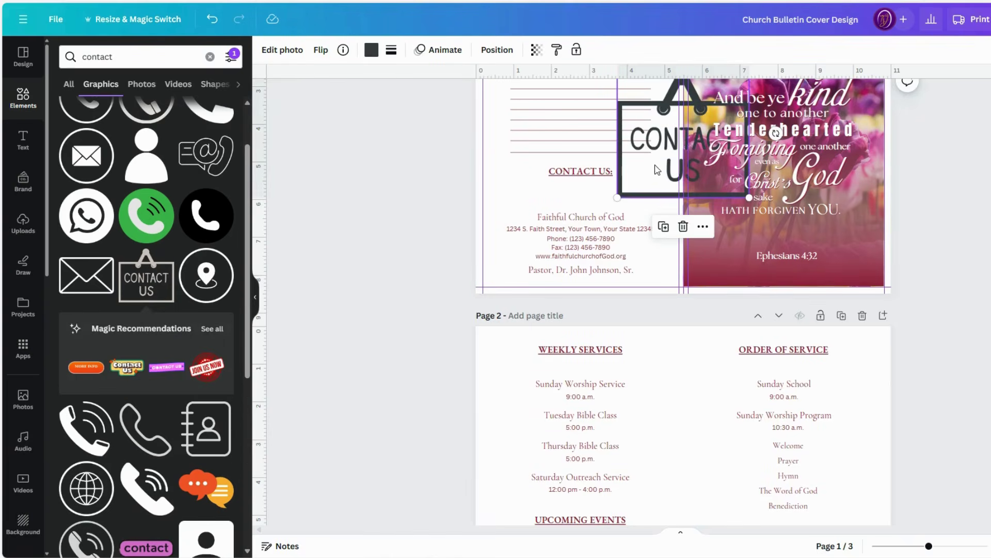
drag(658, 170, 573, 175)
drag(520, 224, 580, 197)
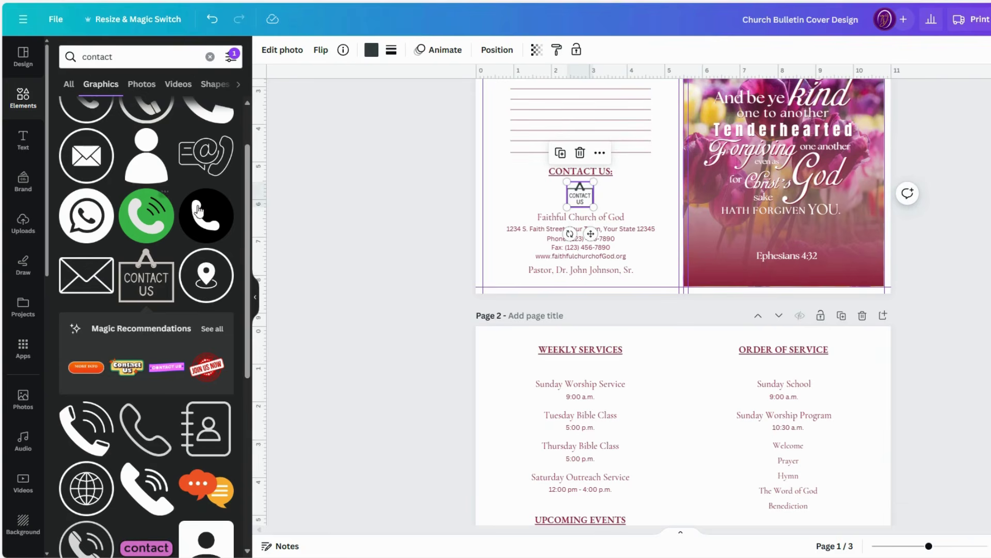
Recolor the CONTACT US sign graphic with the dark red document color.
scroll(198, 211, up, 2)
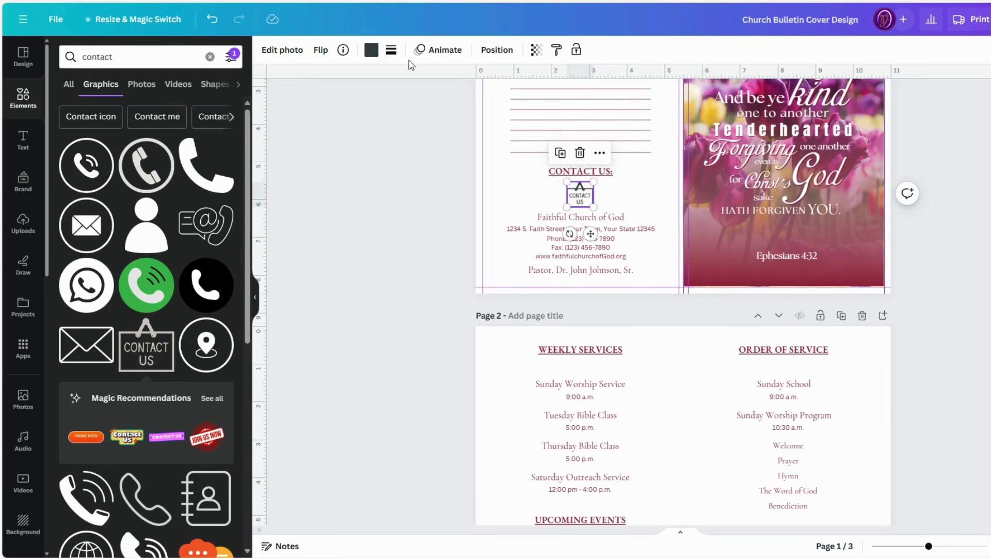
click(376, 52)
click(129, 120)
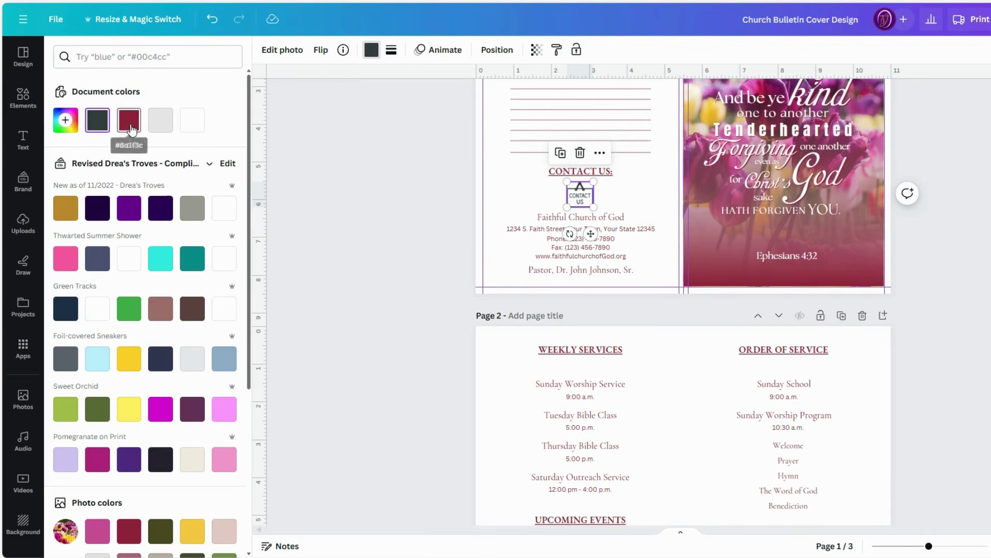
click(657, 202)
Search the free graphics for "services" to find one for the WEEKLY SERVICES heading on page 2.
scroll(658, 202, down, 4)
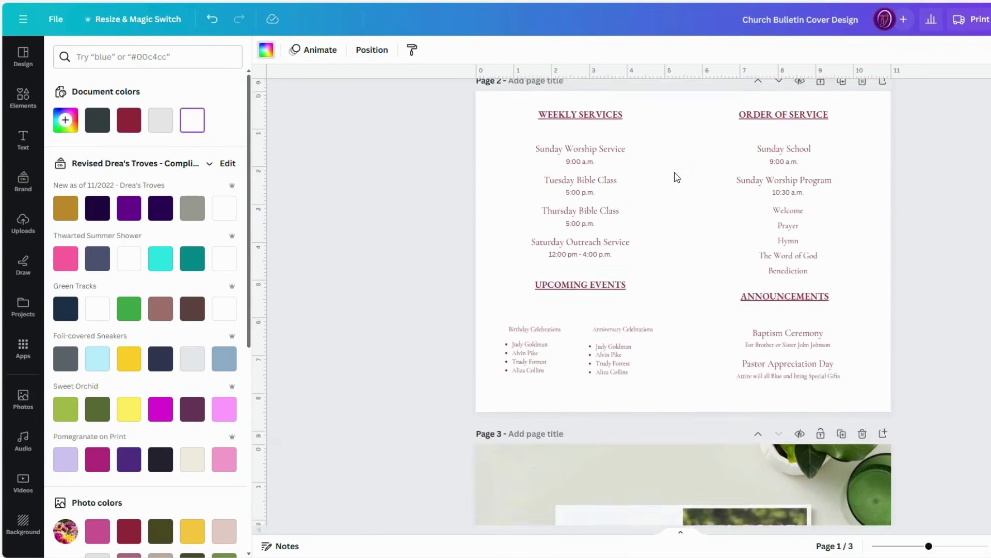
click(620, 150)
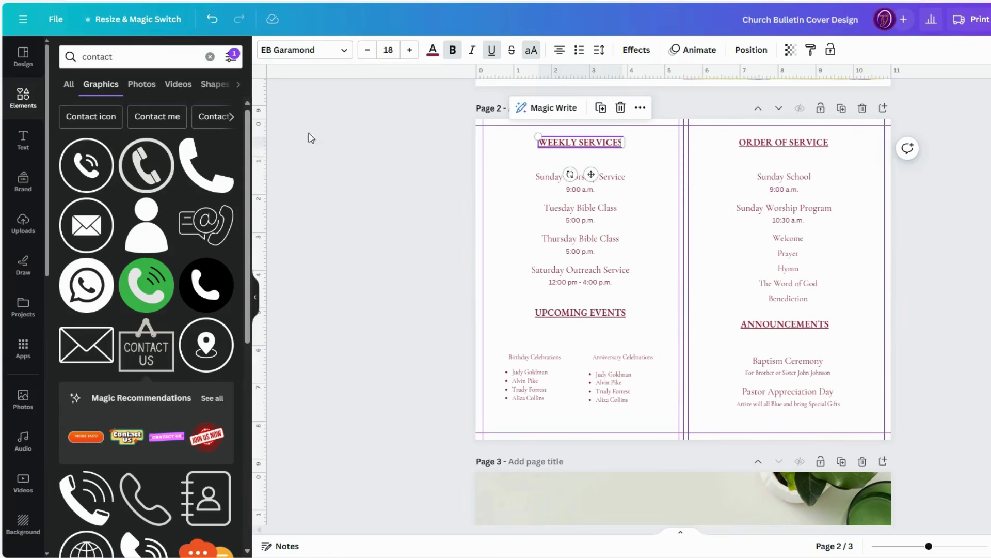
click(125, 55)
key(ctrl+a)
text(s)
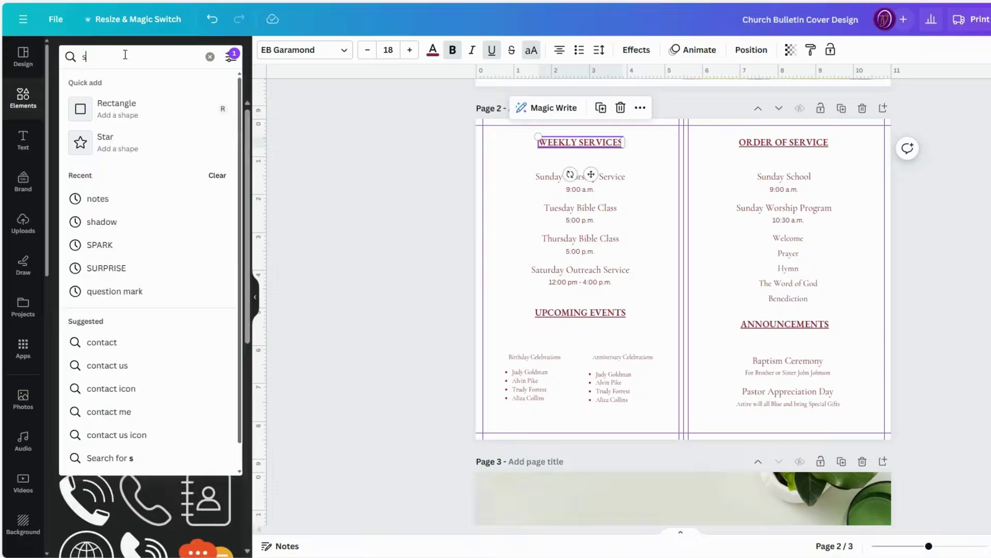
text(ervices)
key(Return)
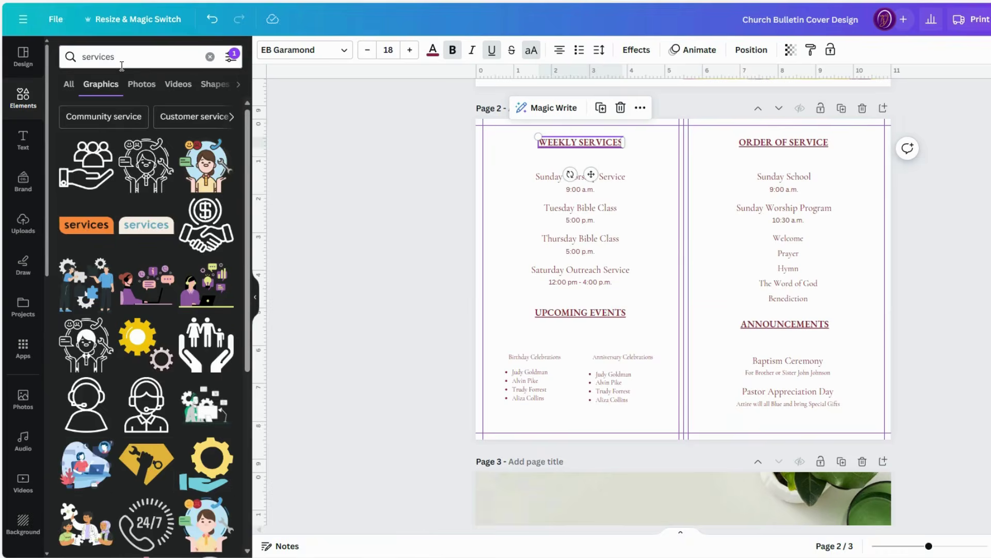
Search the graphics for "bible", place a small outlined Bible with rays beside the WEEKLY SERVICES heading, and nudge the heading down slightly.
key(ctrl+a)
text(bible)
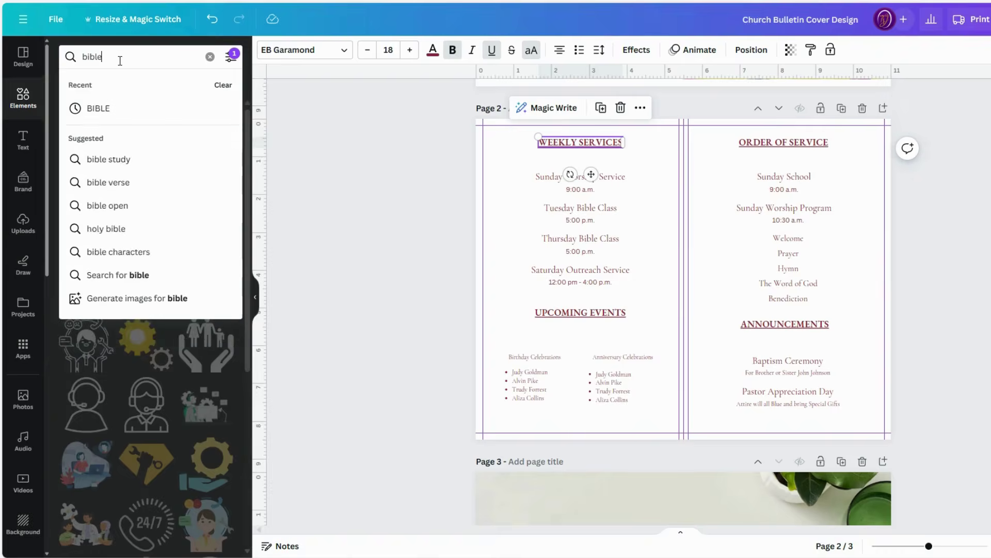
key(Return)
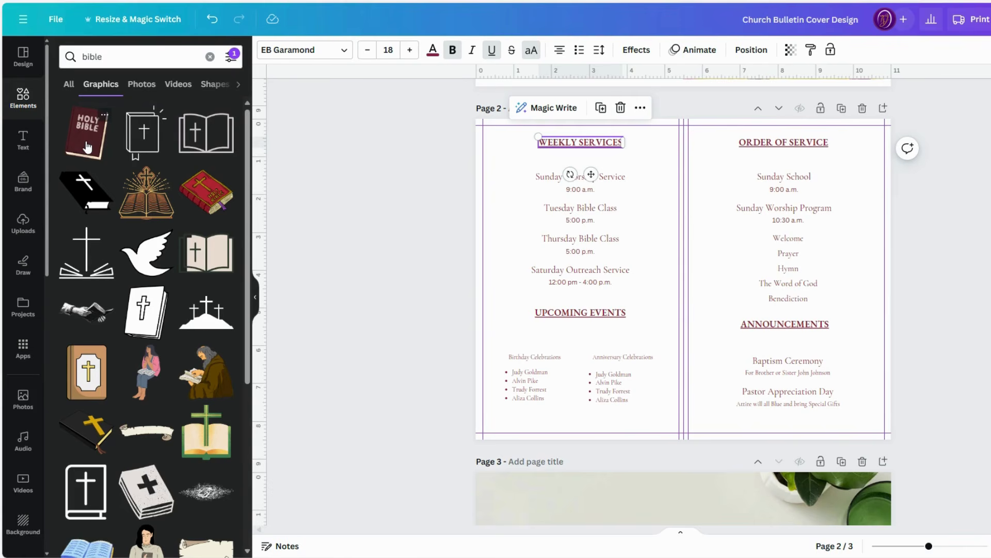
click(145, 148)
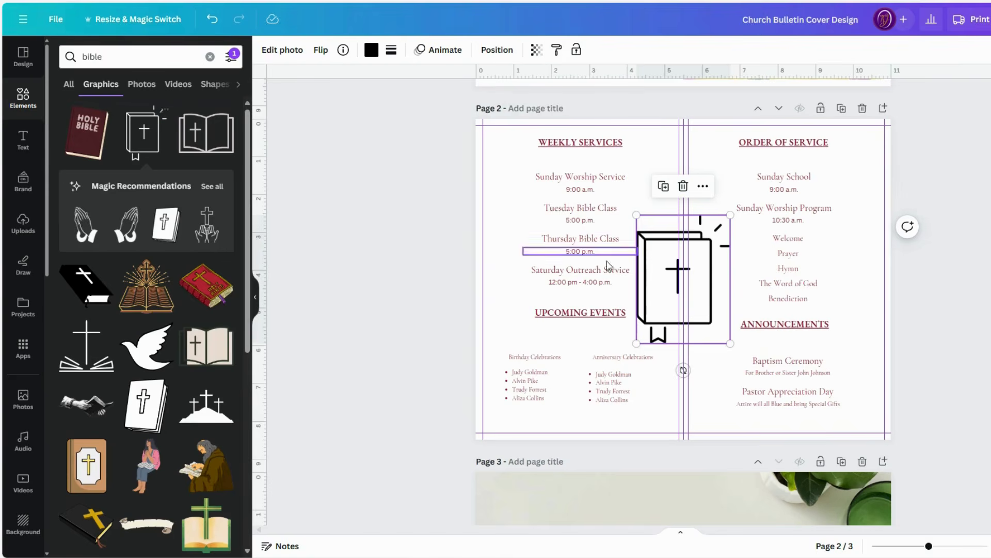
drag(680, 283, 567, 219)
click(212, 18)
drag(630, 285, 507, 163)
drag(602, 141, 602, 144)
click(611, 180)
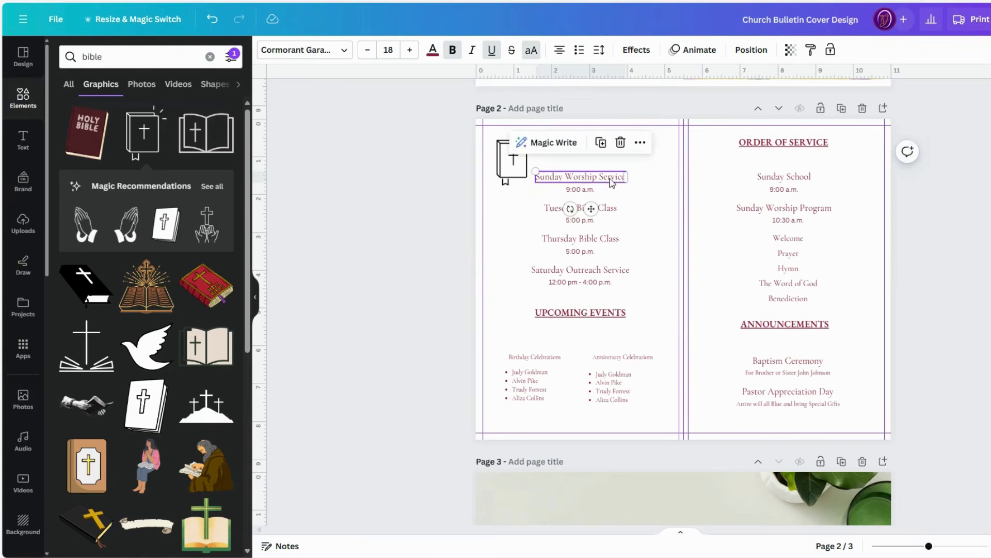
shift+click(580, 190)
shift+click(593, 210)
shift+click(583, 222)
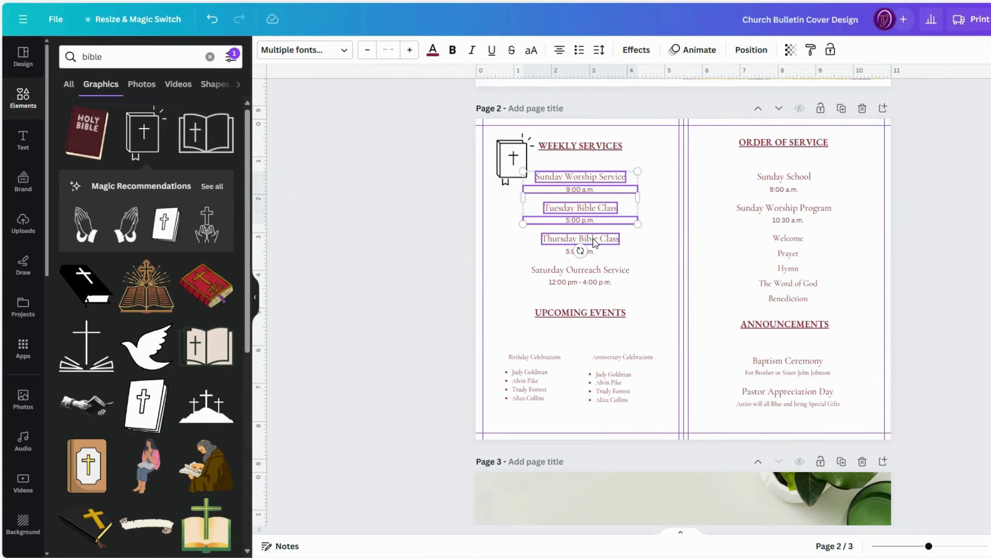
shift+click(581, 240)
click(587, 255)
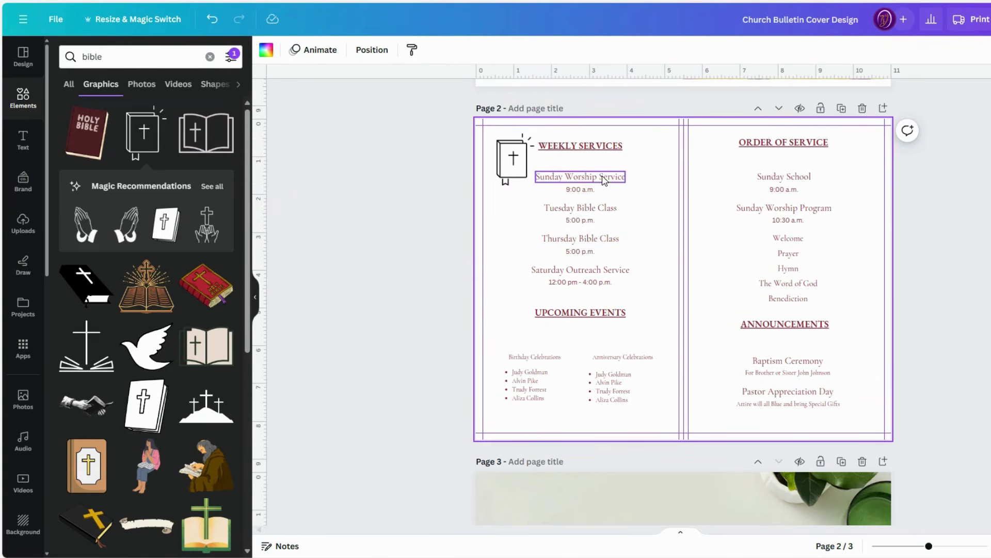
Move the four weekly service names and their times up together, closer to the WEEKLY SERVICES heading.
click(580, 176)
shift+click(580, 190)
shift+click(581, 208)
shift+click(586, 220)
shift+click(581, 238)
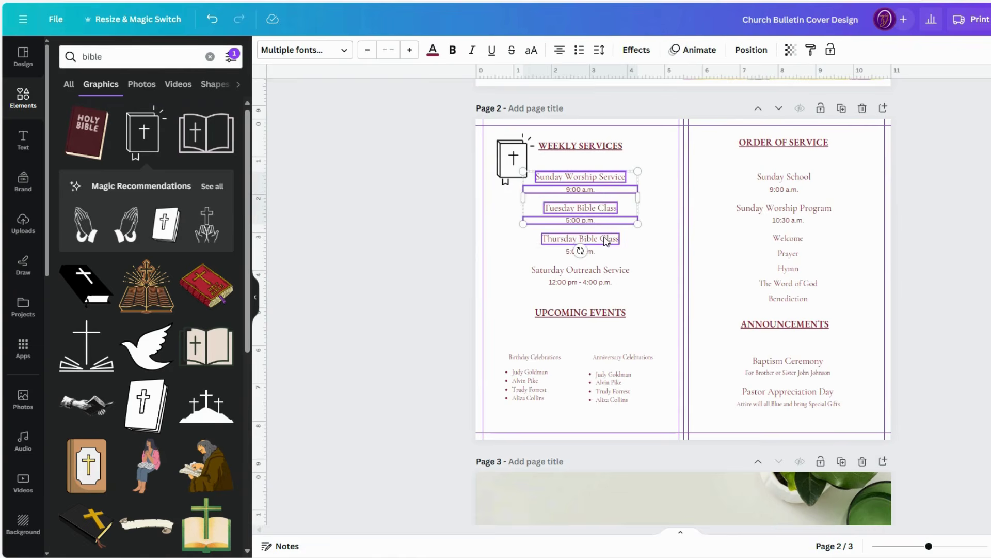
shift+click(582, 252)
shift+click(602, 271)
shift+click(601, 282)
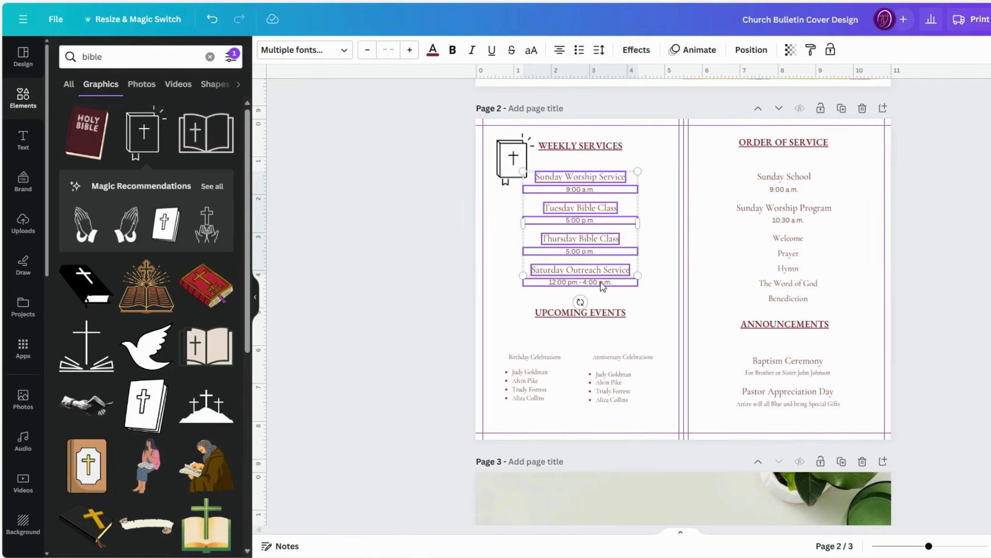
drag(600, 283, 601, 272)
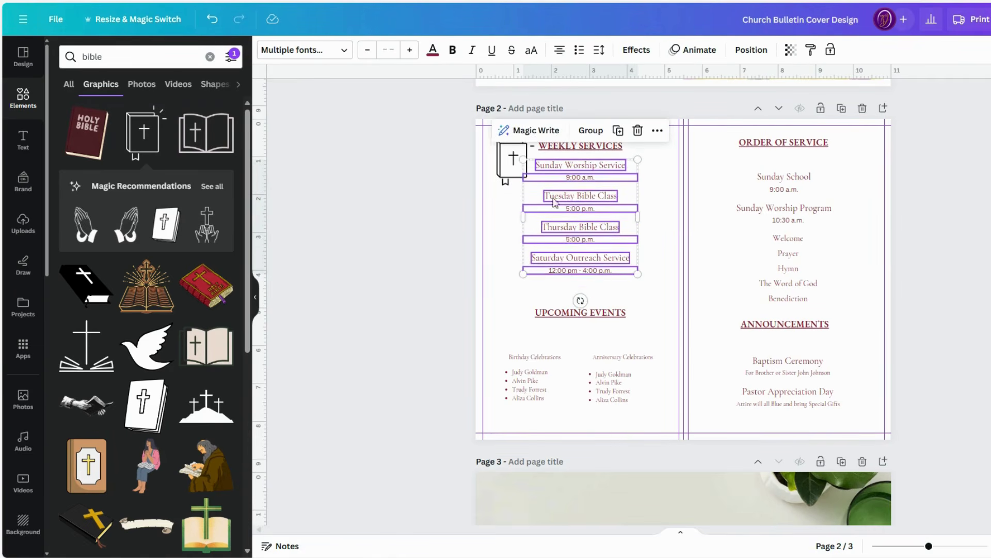
Recolor the Bible graphic with the dark red document color and shift it slightly down beside the weekly services.
click(509, 171)
click(372, 50)
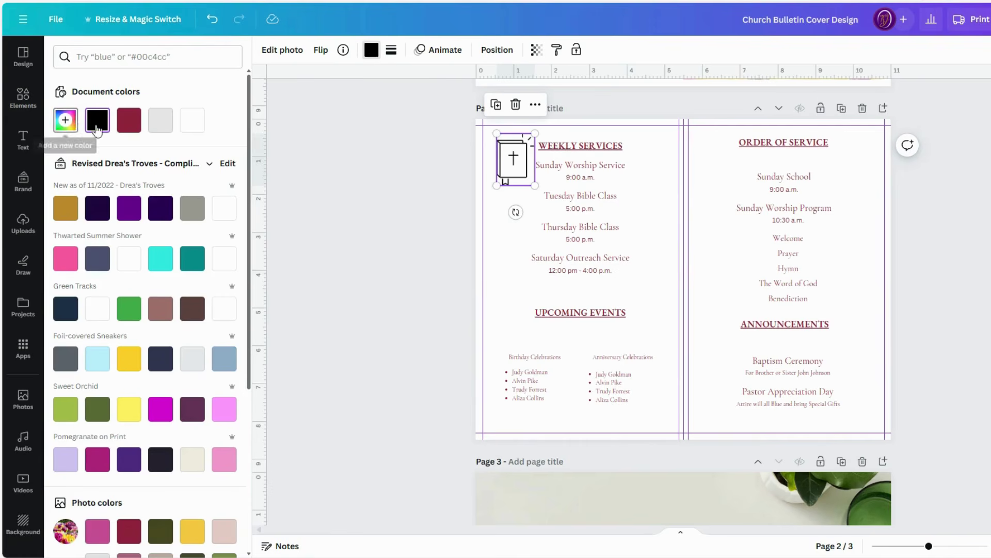
click(129, 120)
drag(512, 169, 507, 182)
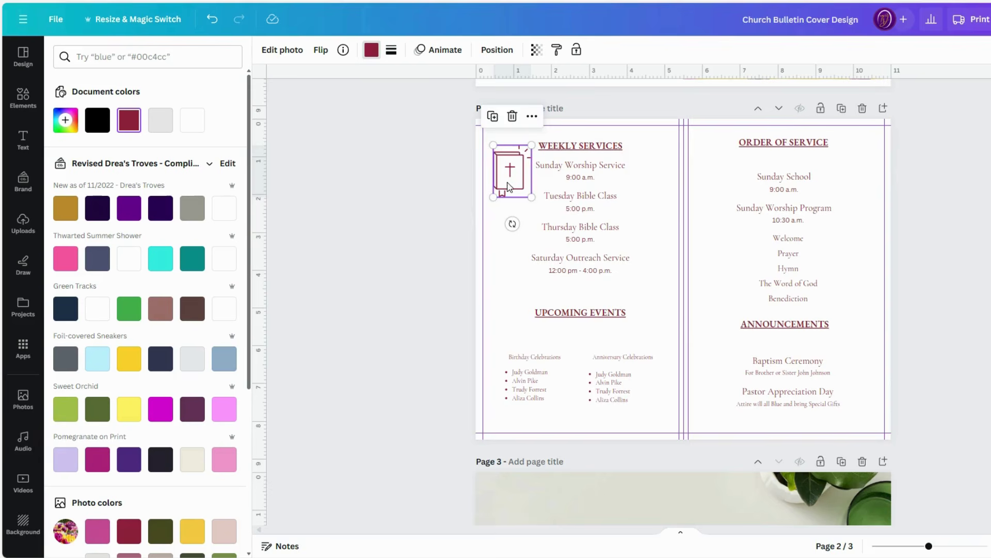
click(655, 216)
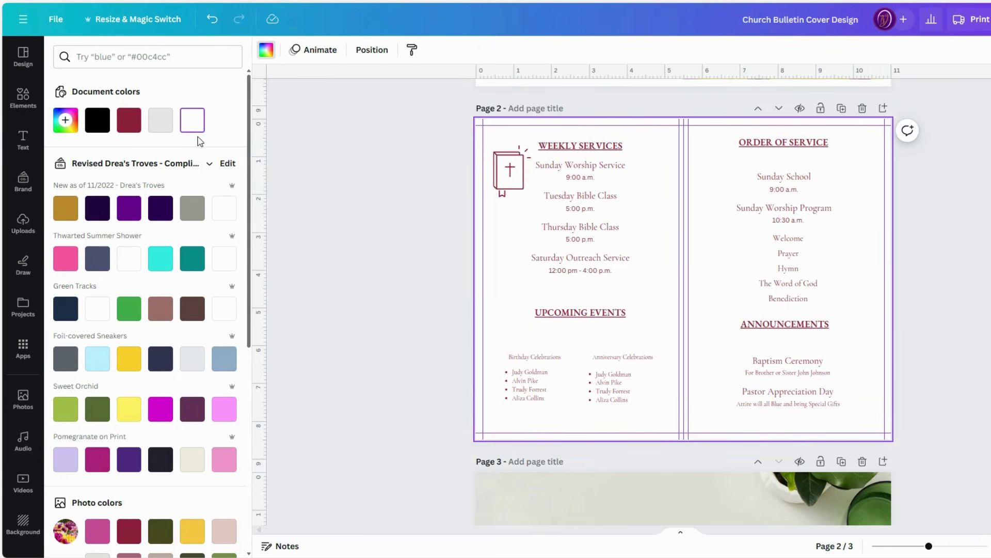
Change the font of the Birthday Celebrations and Anniversary Celebrations subheadings to Brittany.
click(552, 365)
click(348, 48)
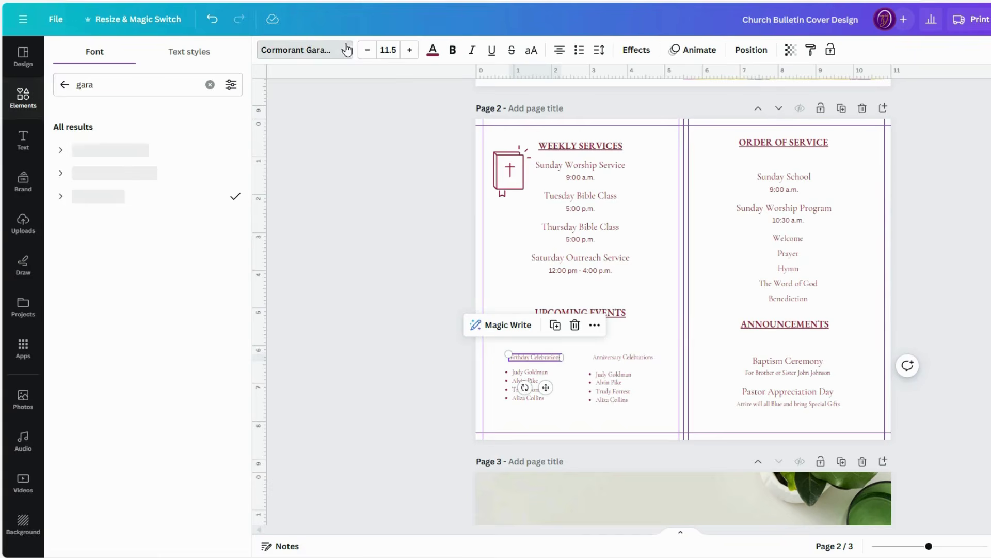
click(64, 86)
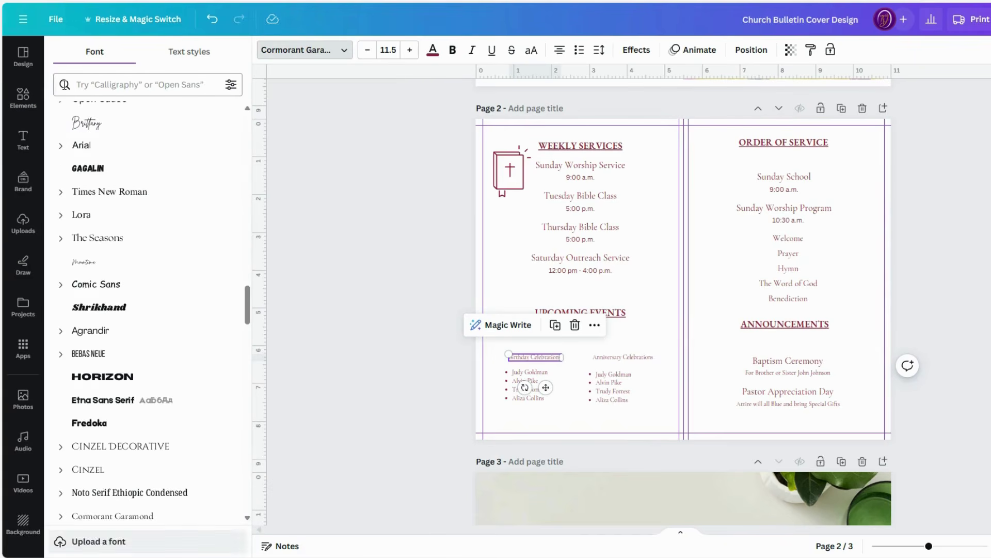
click(88, 135)
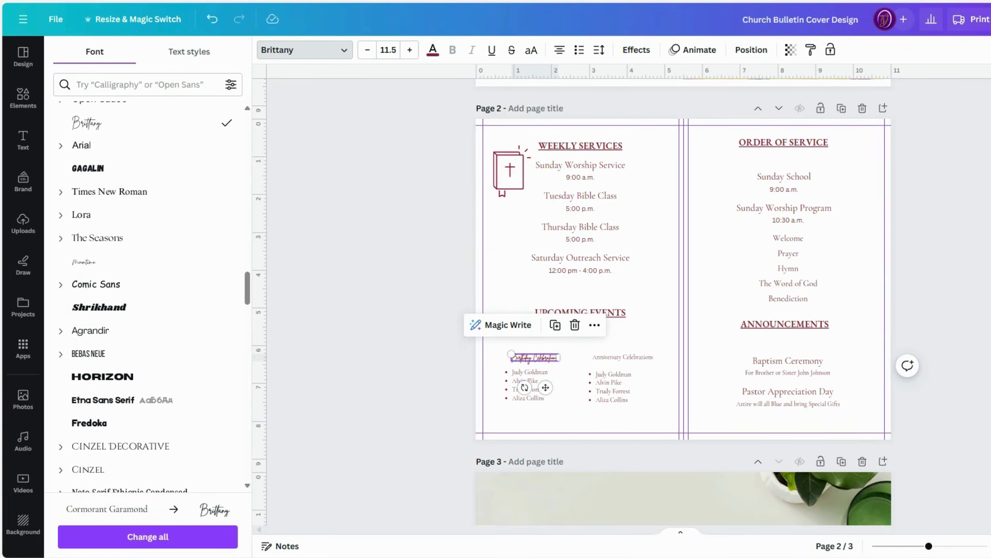
drag(929, 546, 944, 546)
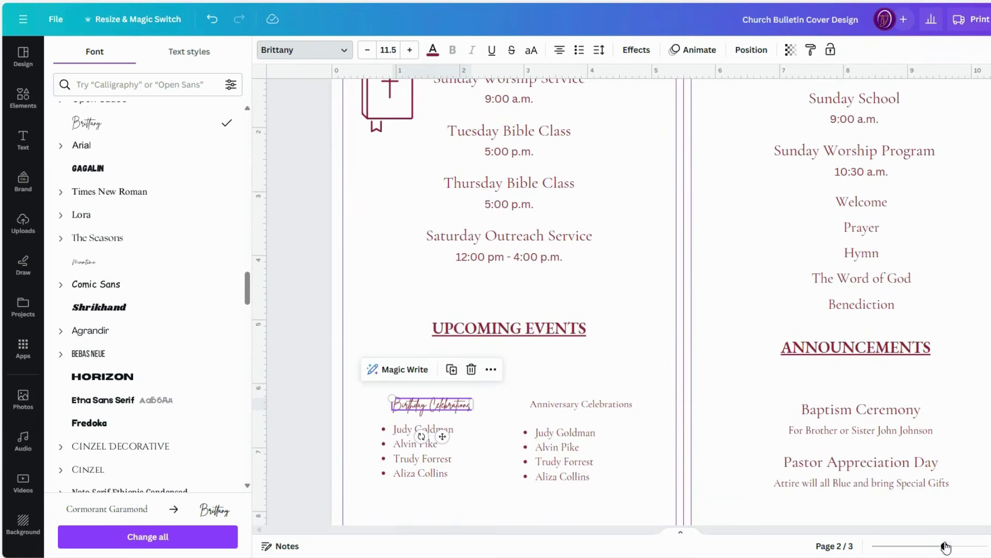
click(540, 404)
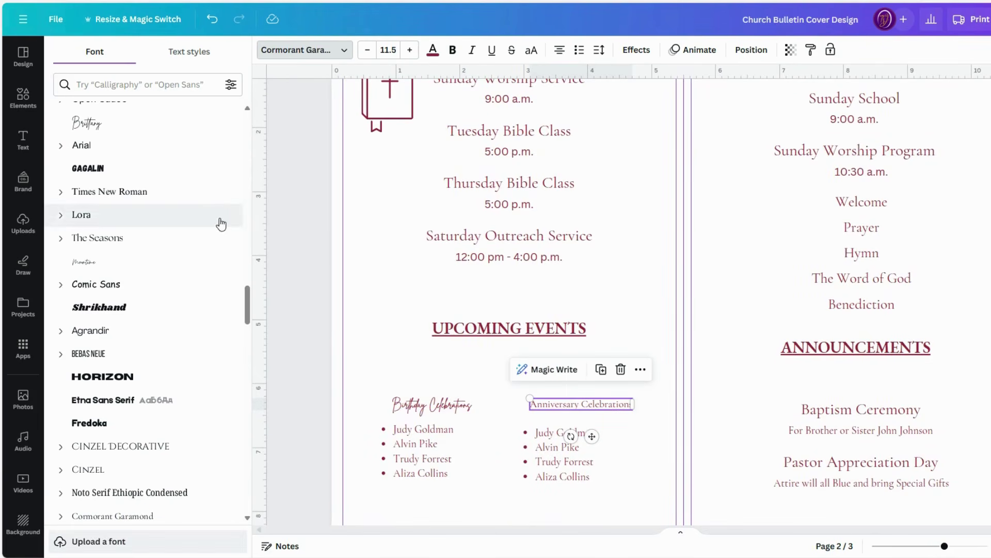
click(120, 136)
Set both celebration subheadings to font size 14.5 and move them up together, centered directly under the UPCOMING EVENTS heading.
click(440, 411)
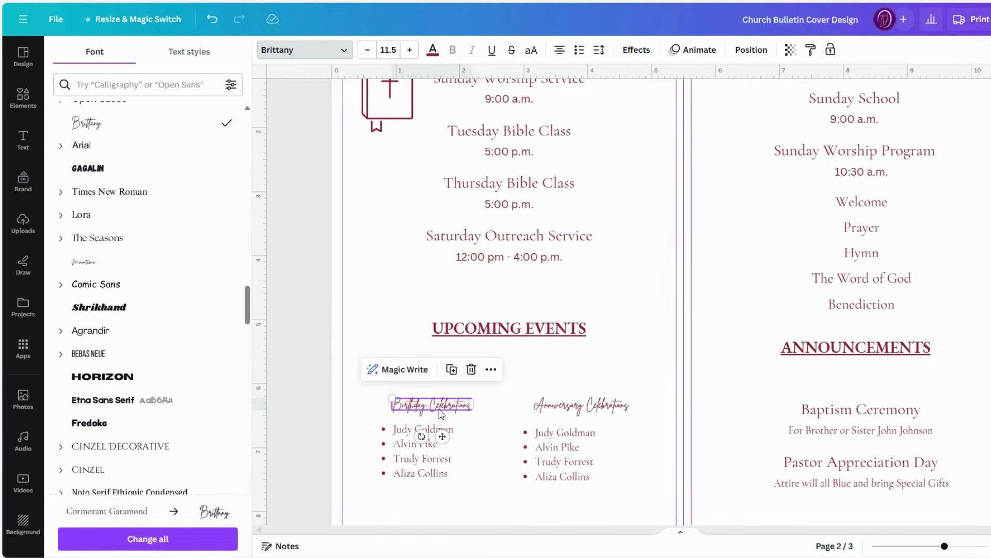
shift+click(532, 407)
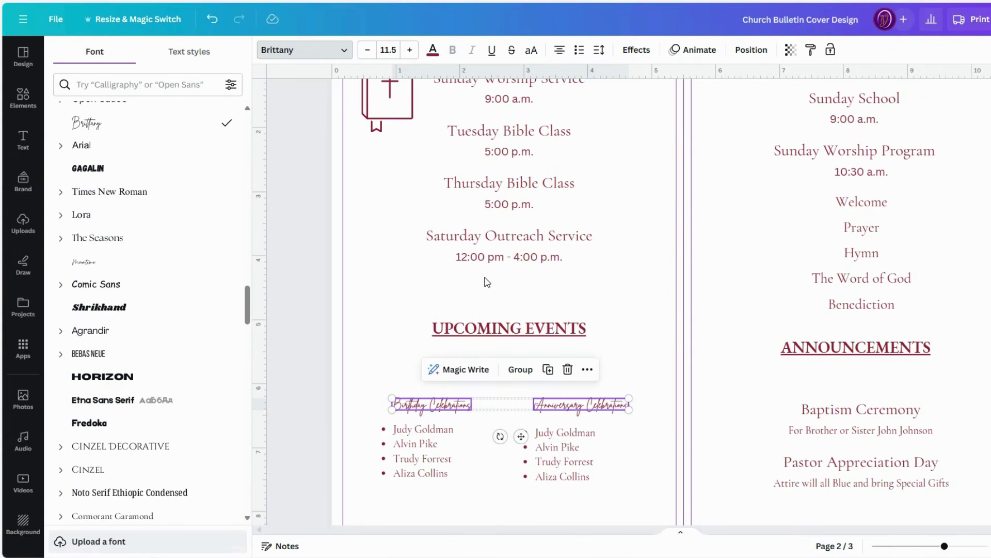
click(409, 50)
click(410, 50)
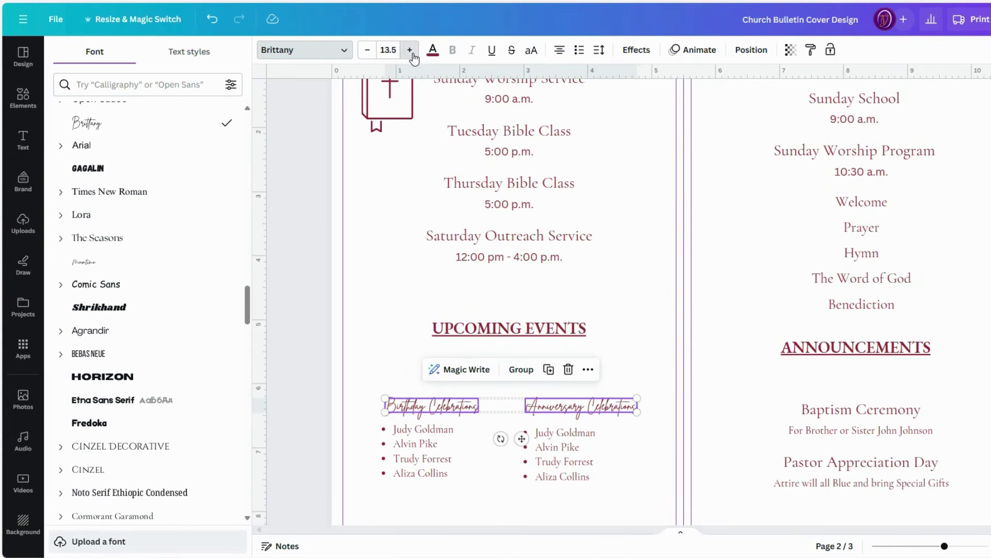
click(410, 50)
drag(463, 400, 461, 360)
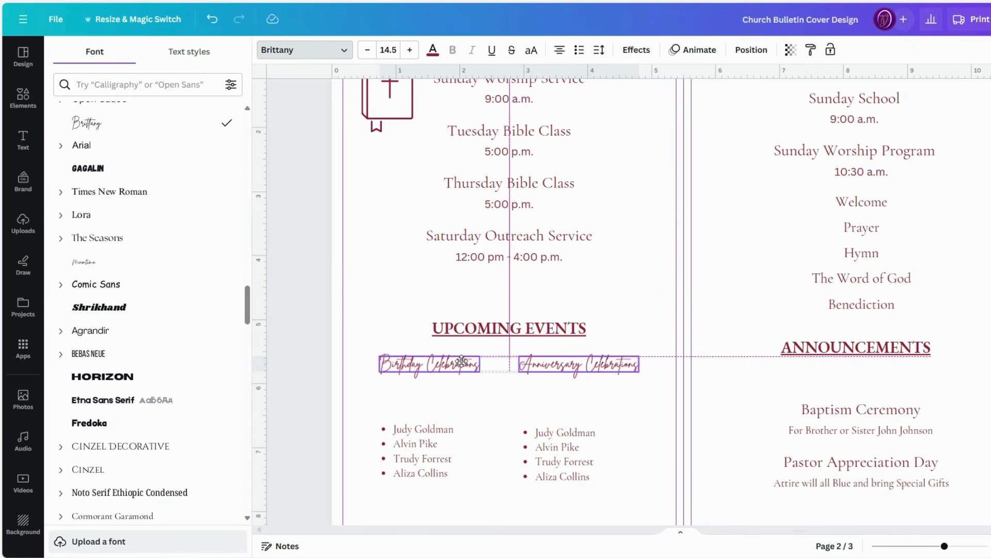
Move both bulleted name lists up together so they sit just below the celebration subheadings.
click(437, 467)
shift+click(585, 467)
drag(585, 467, 589, 433)
scroll(607, 445, down, 2)
click(402, 317)
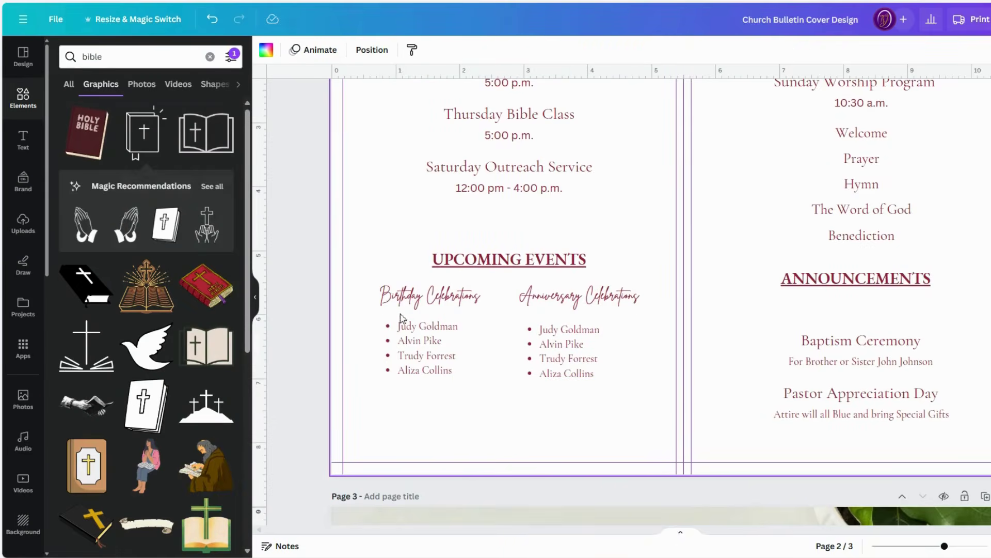
Search the free graphics for "birthday".
click(90, 65)
double_click(90, 64)
text(b)
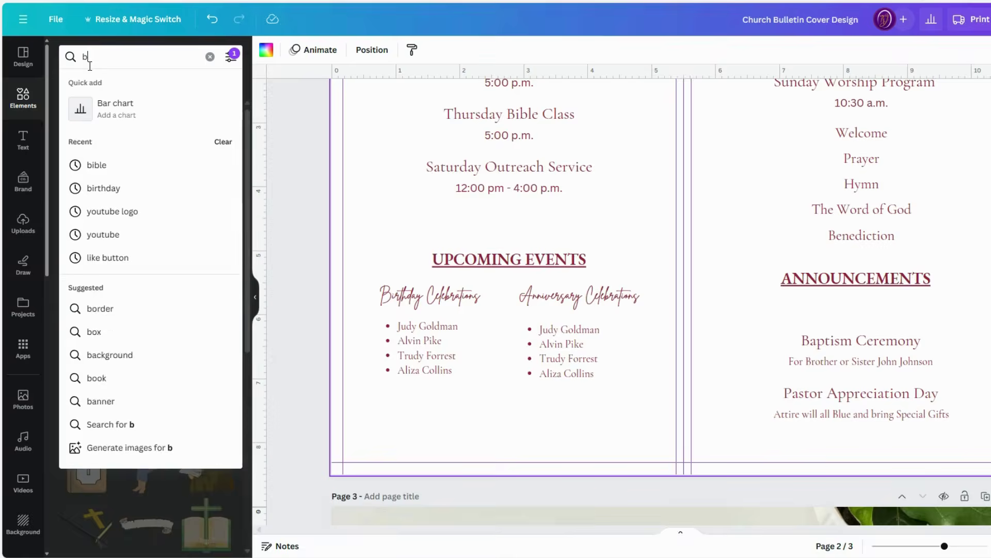
text(irthday)
key(Return)
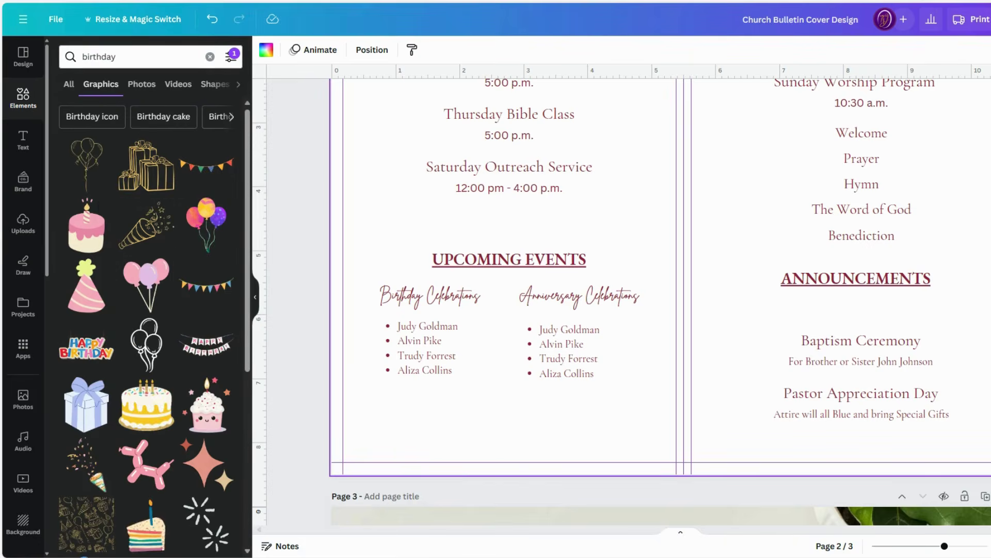
Try a small gold gift-boxes graphic beneath the birthday name list and remove it.
click(147, 167)
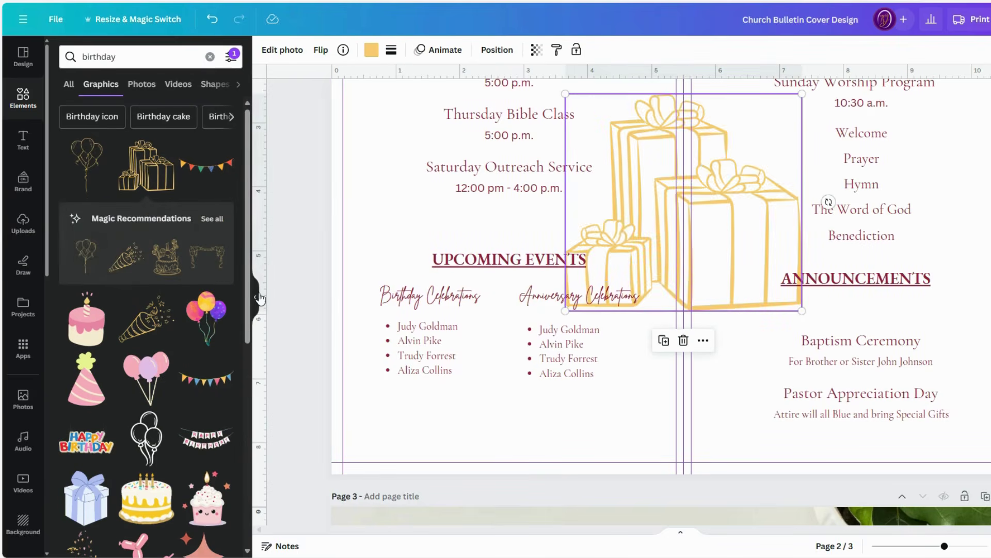
drag(638, 187, 499, 240)
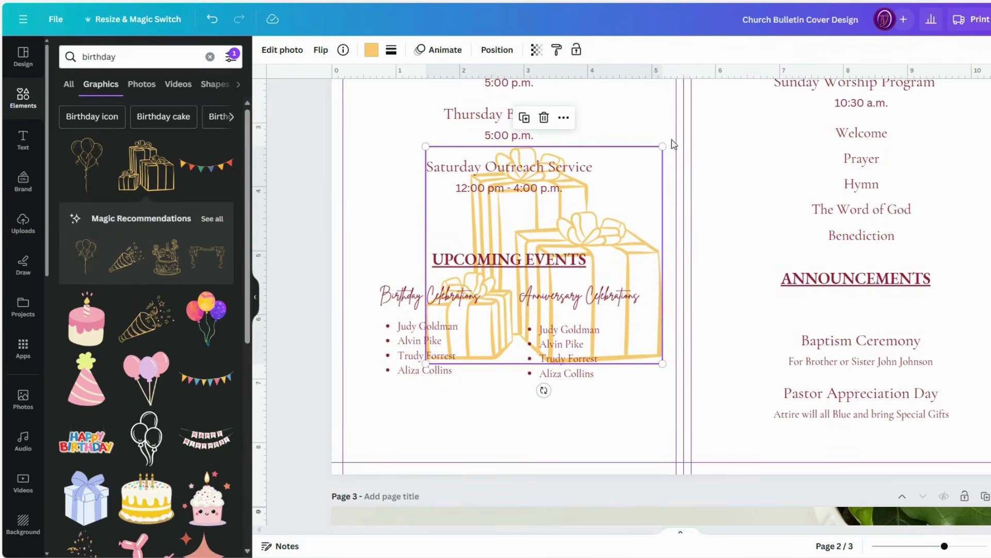
drag(661, 147, 533, 266)
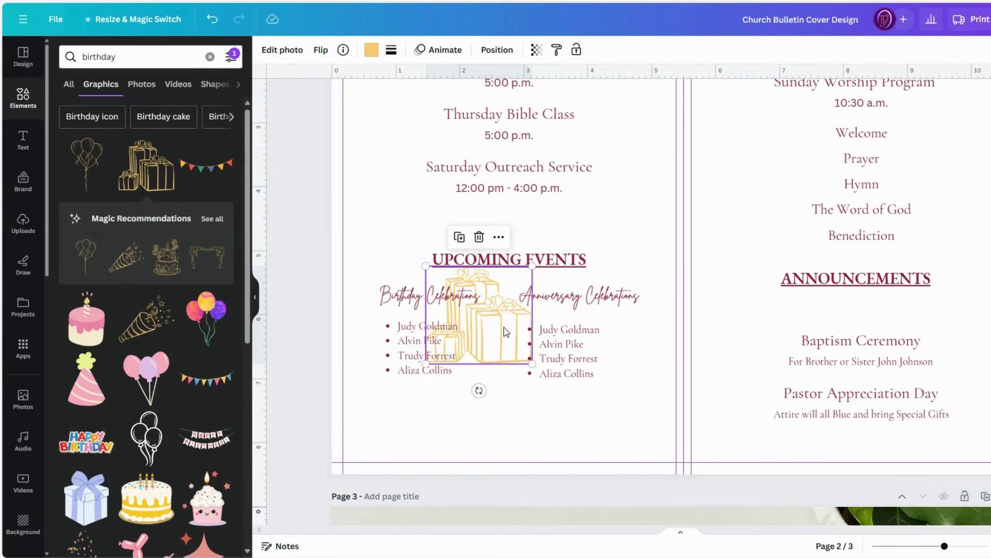
drag(509, 332, 450, 435)
drag(491, 350, 438, 405)
click(491, 423)
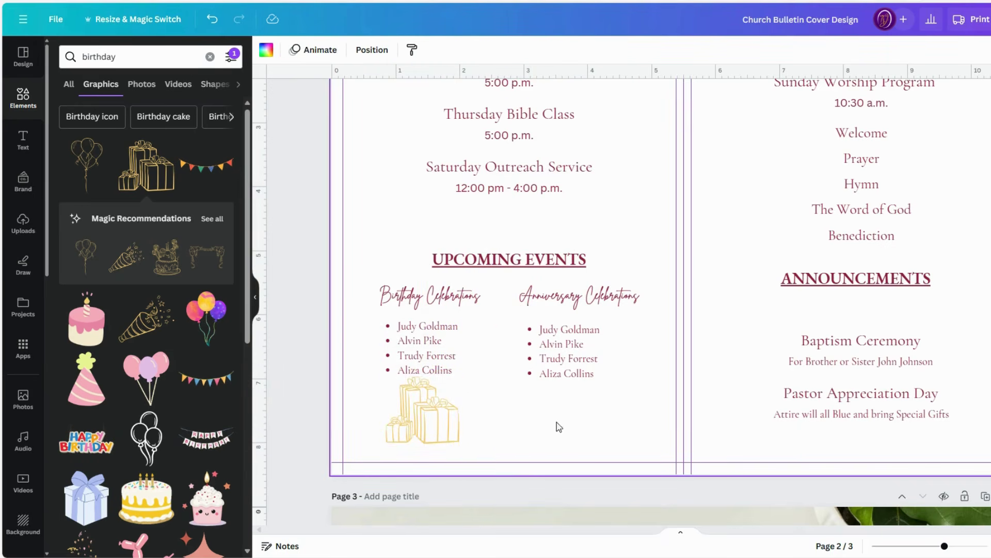
click(419, 432)
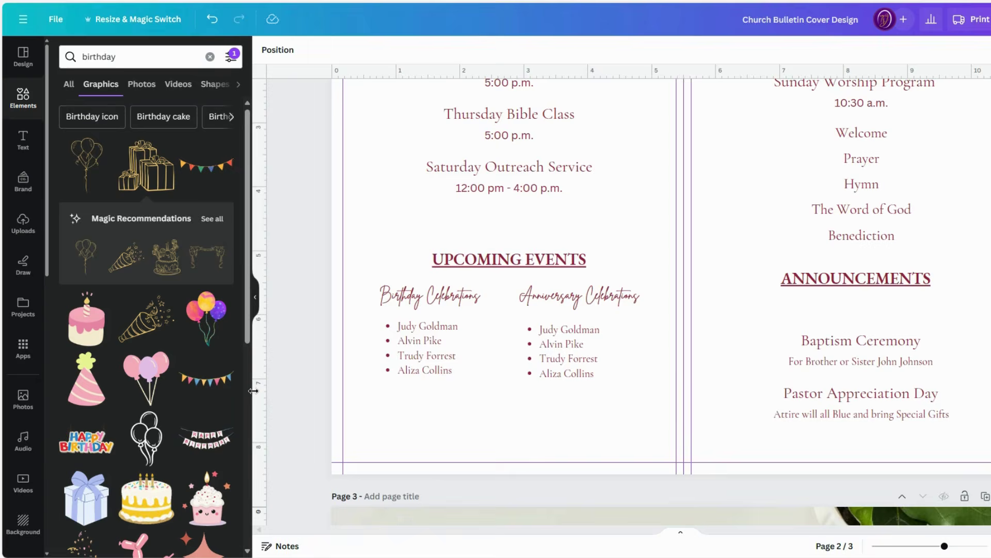
Add the graphic of three colorful balloons, shrink it and place it just below the birthday name list.
click(207, 316)
drag(620, 170, 520, 277)
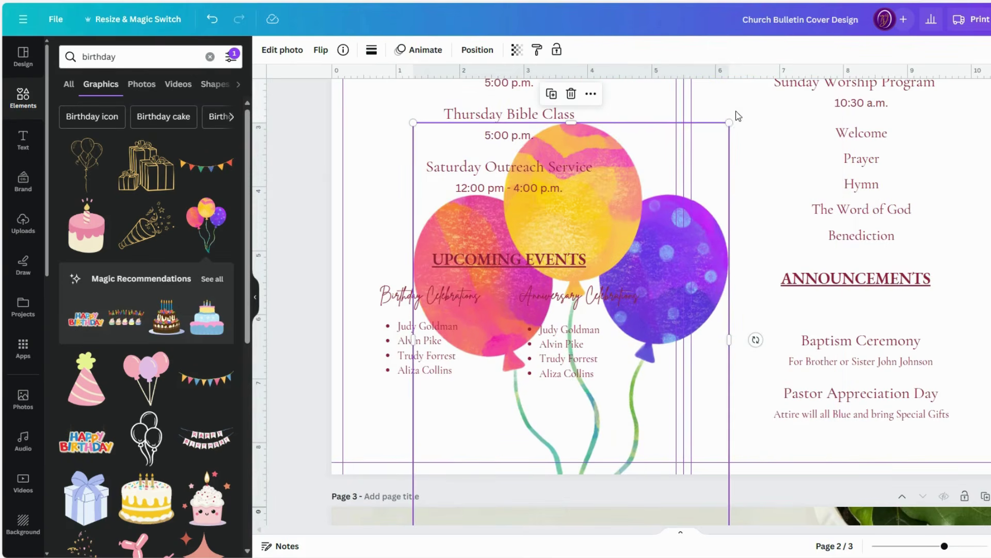
drag(730, 122, 488, 315)
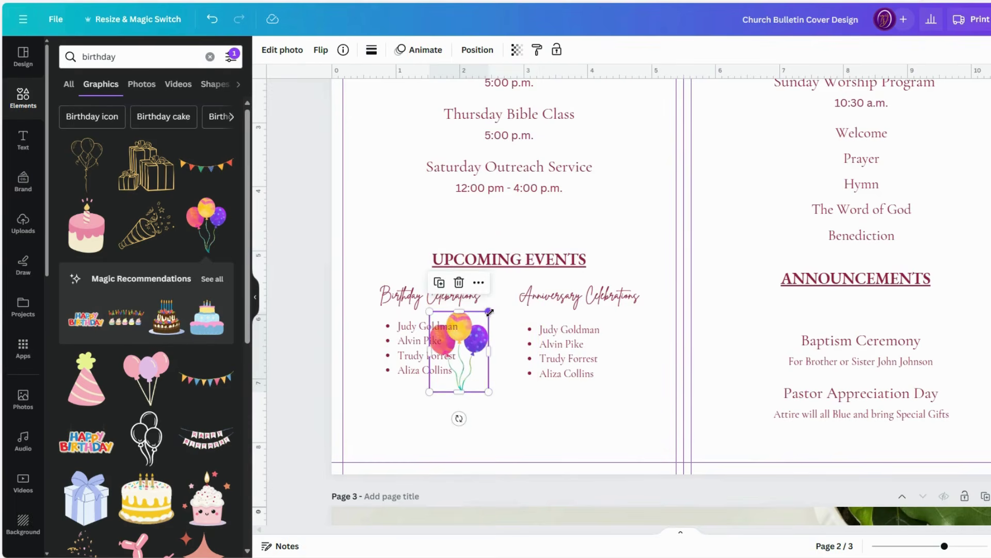
drag(477, 351, 450, 412)
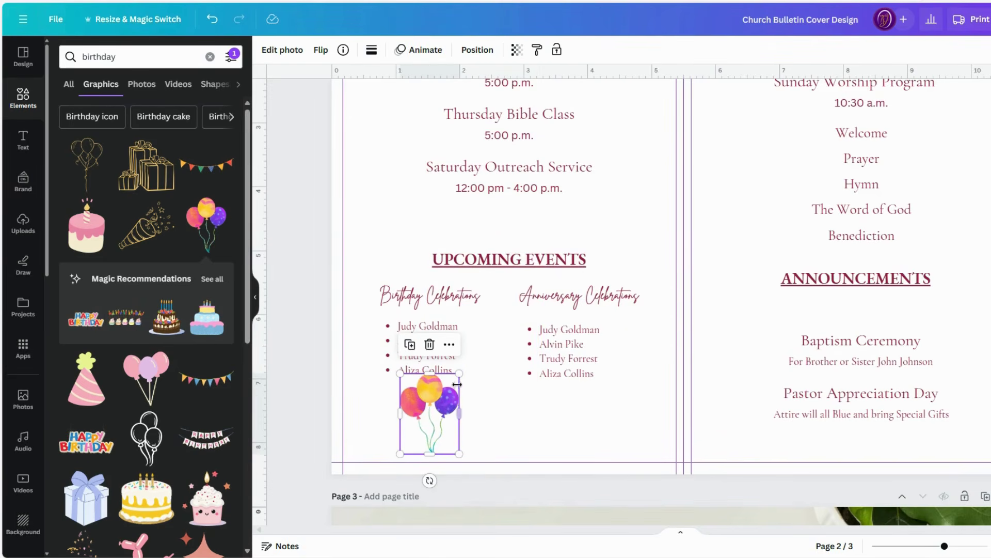
drag(459, 373, 446, 391)
drag(437, 428, 439, 419)
click(579, 429)
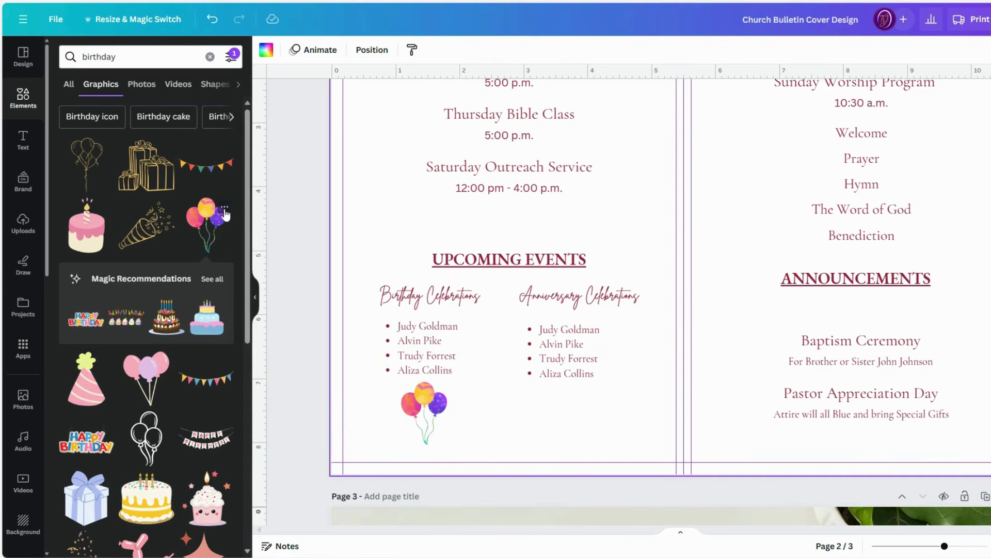
Search the free graphics for "anniversary".
scroll(169, 287, down, 3)
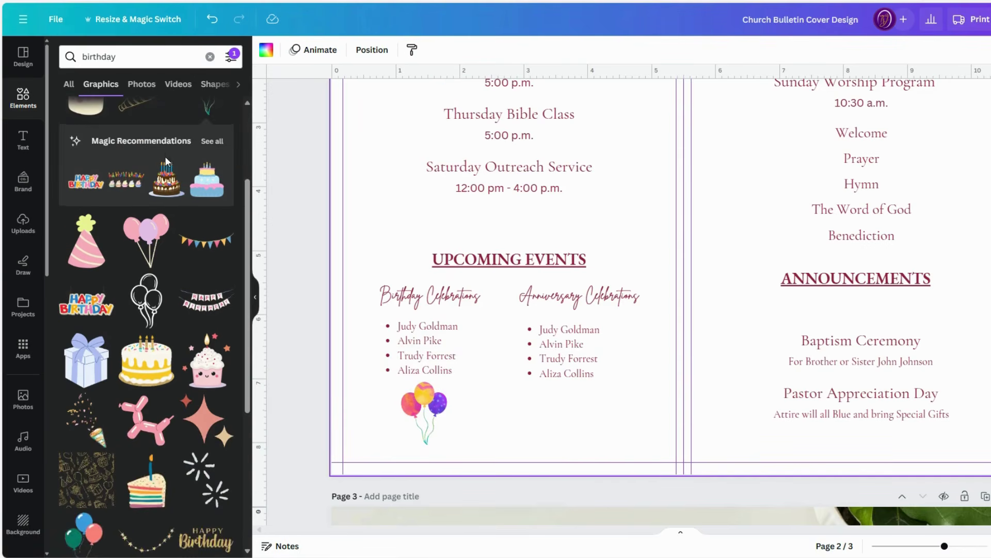
double_click(144, 58)
text(ann)
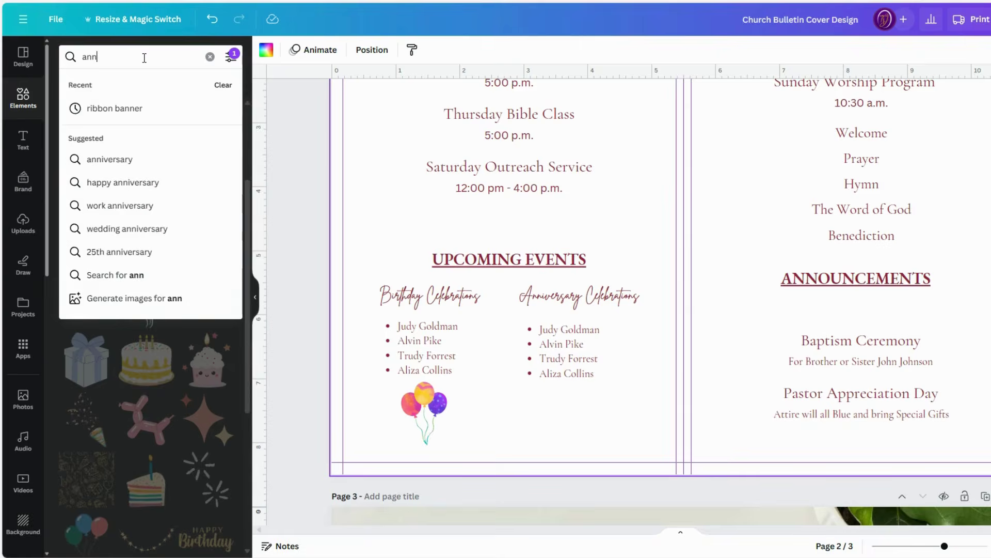
text(iversary)
key(Return)
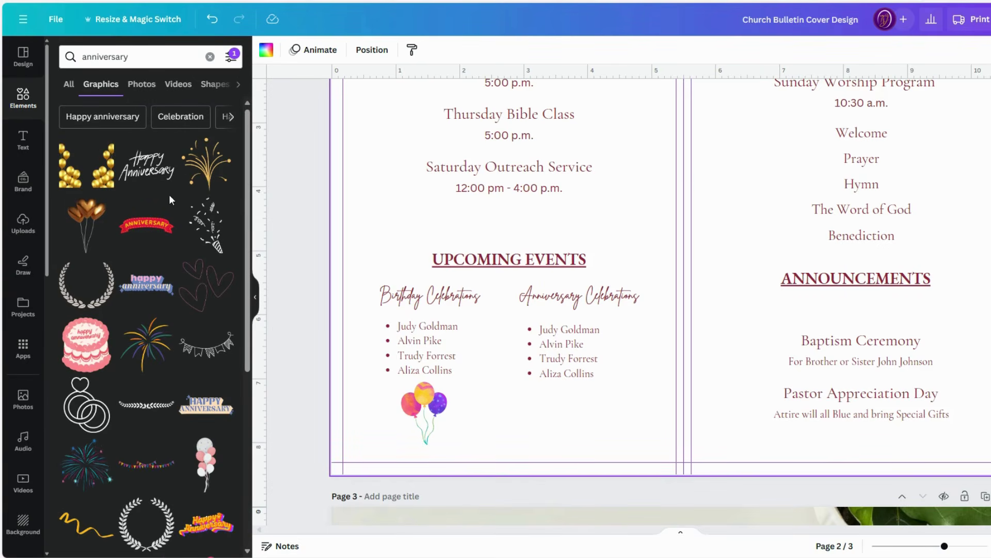
Add the pink "happy anniversary" cake graphic, shrink it and place it just below the anniversary name list.
scroll(204, 175, down, 2)
scroll(212, 184, down, 2)
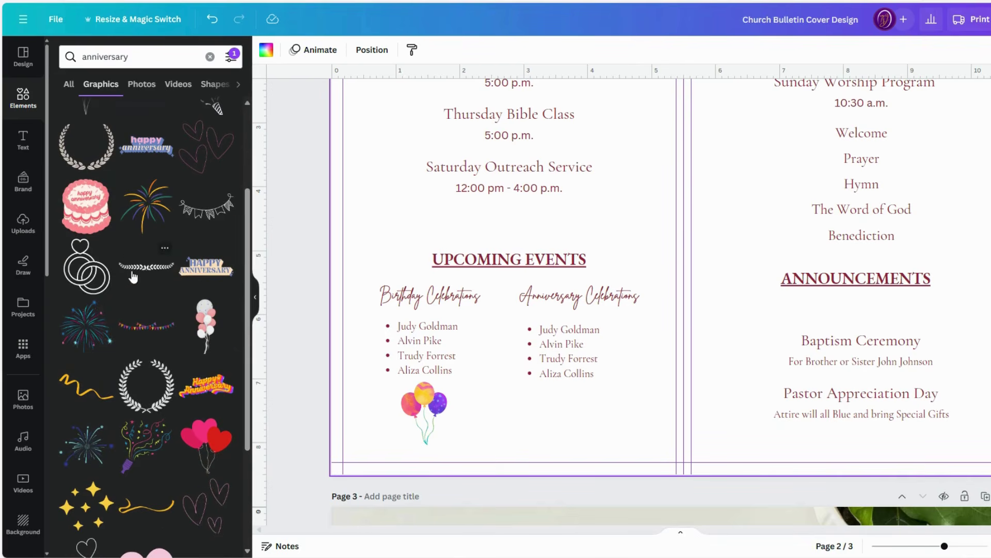
click(88, 217)
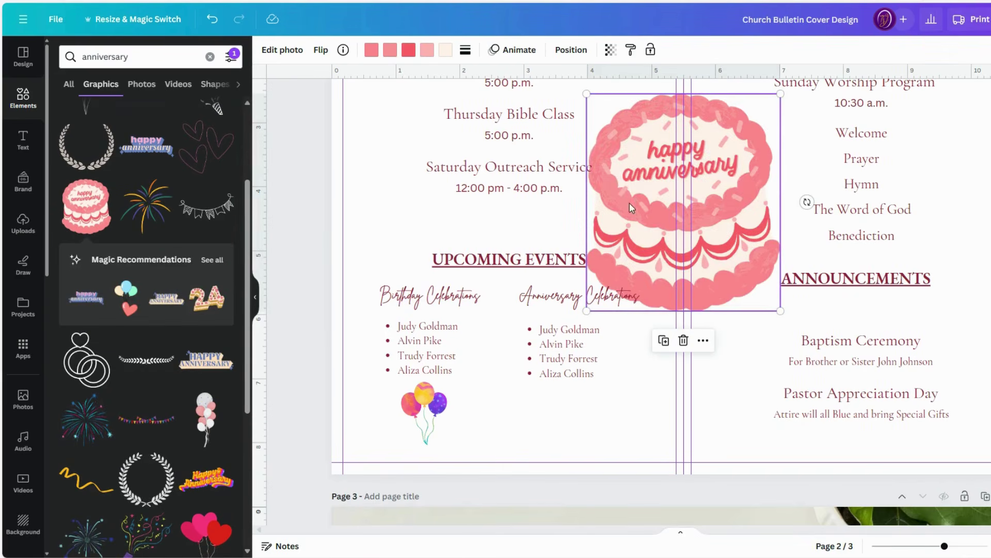
drag(630, 202, 552, 284)
drag(521, 182, 567, 349)
drag(599, 388, 577, 416)
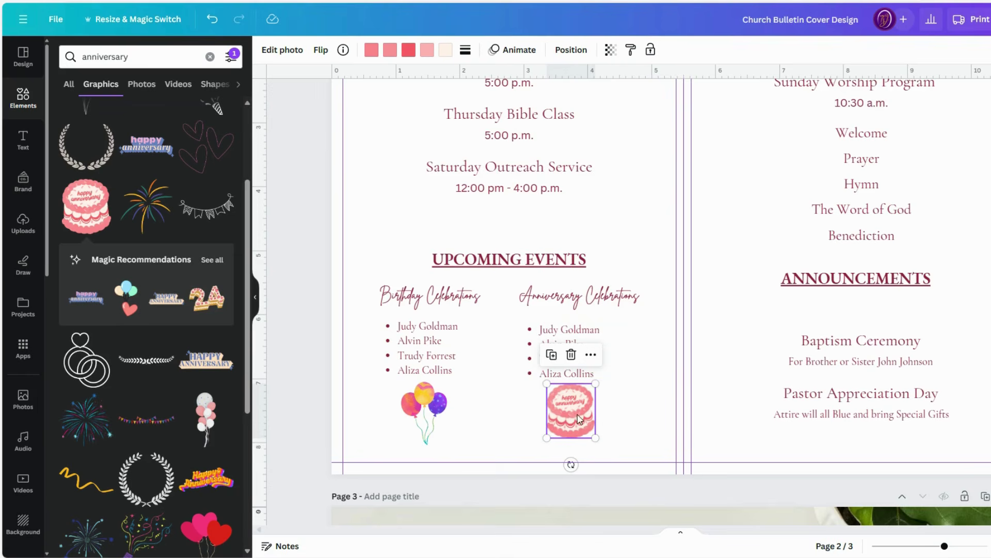
Recolor the anniversary cake, changing its first pink to the document's dark red and its second pink to dark purple.
click(379, 54)
click(97, 121)
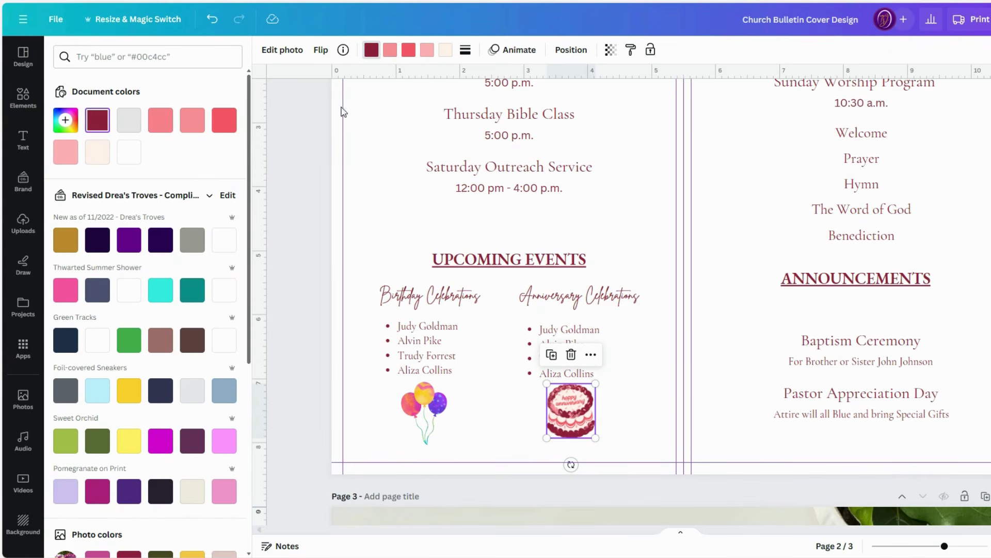
click(390, 49)
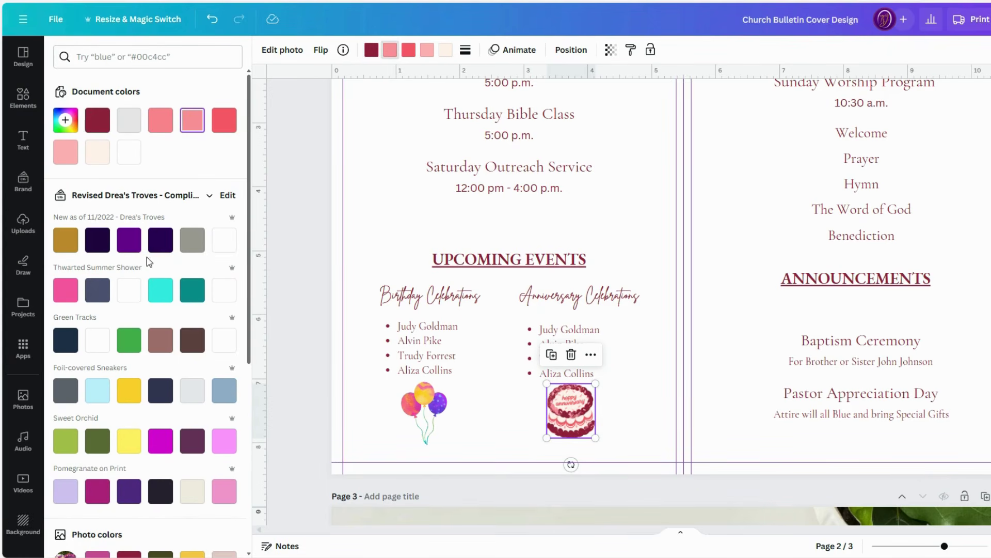
click(161, 239)
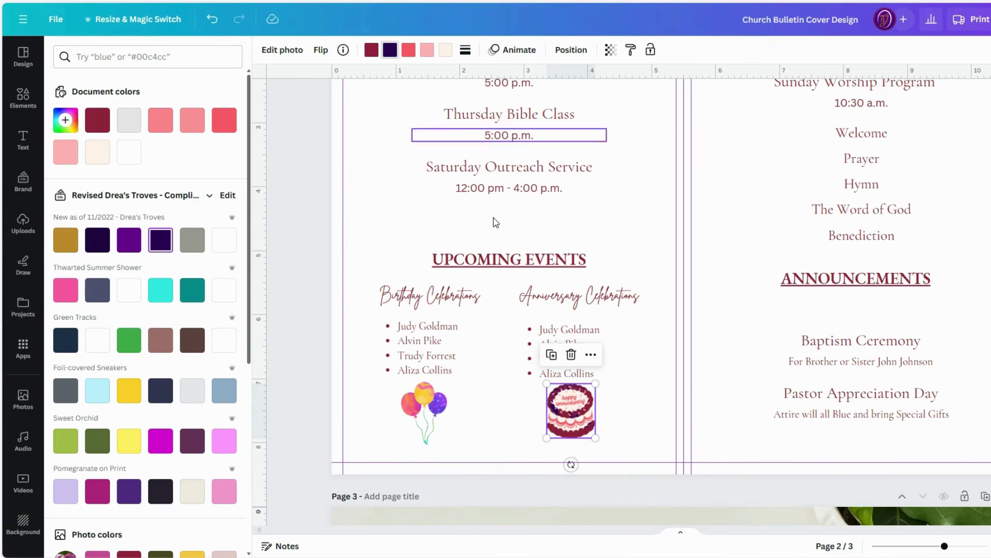
click(628, 405)
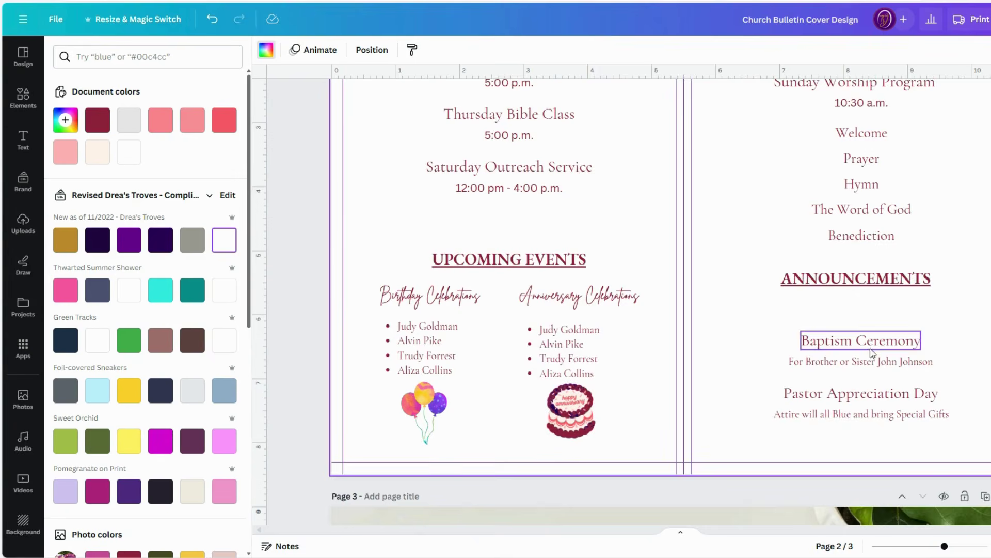
Search the elements for "cross" and limit the results to free items.
scroll(857, 351, up, 3)
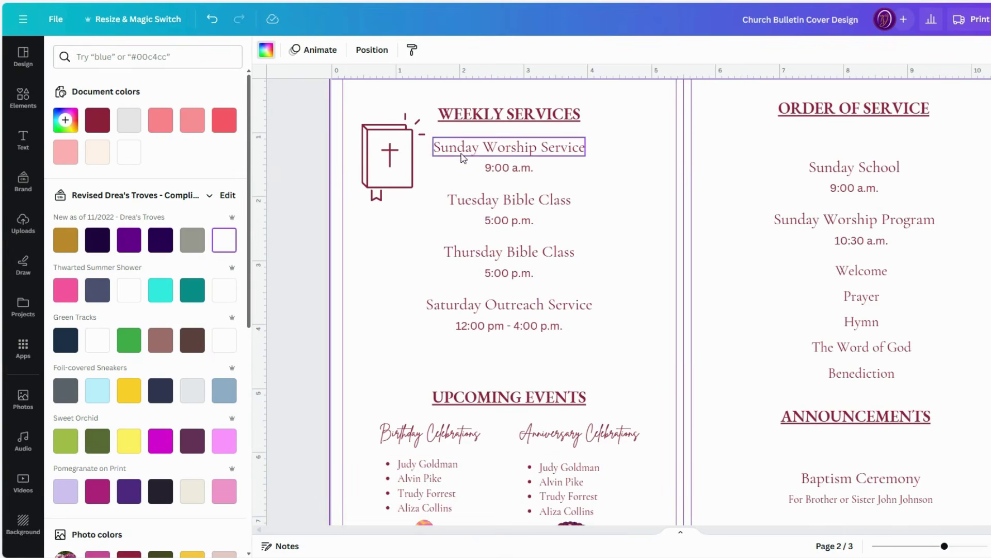
click(22, 97)
text(cross)
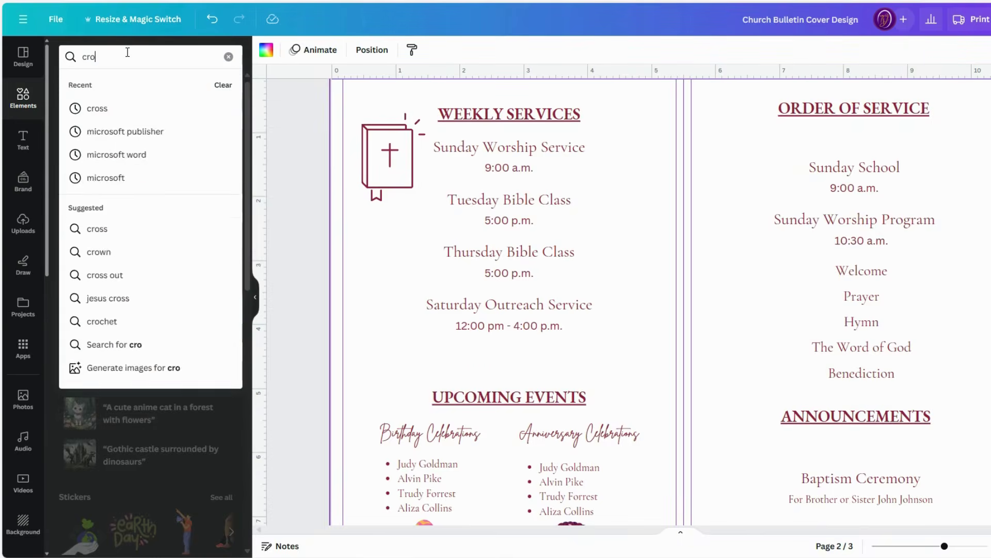
key(Return)
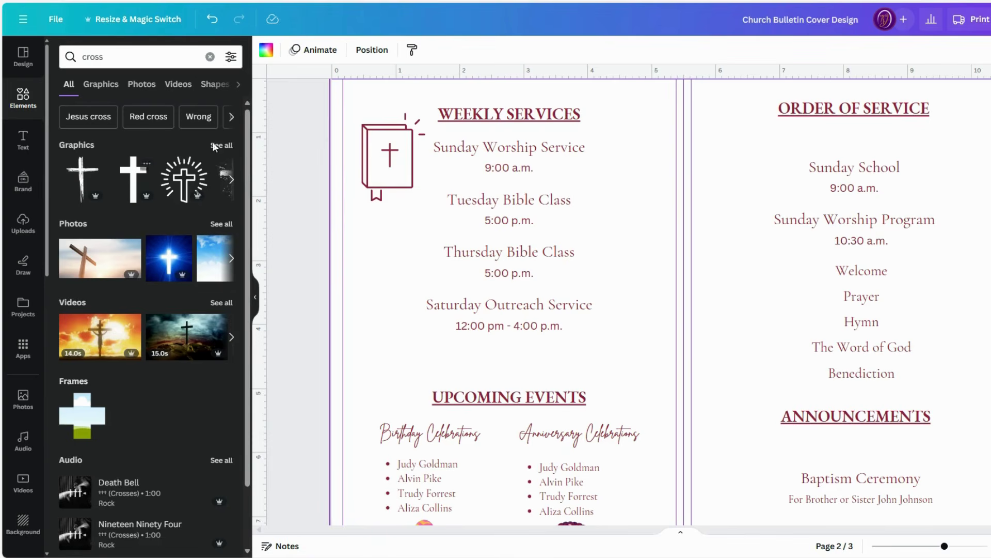
click(230, 56)
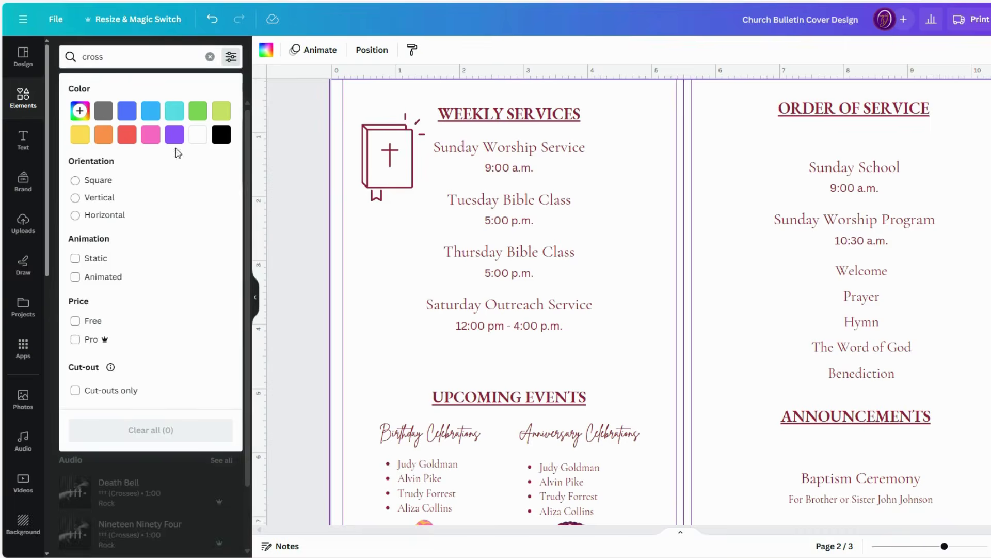
click(75, 320)
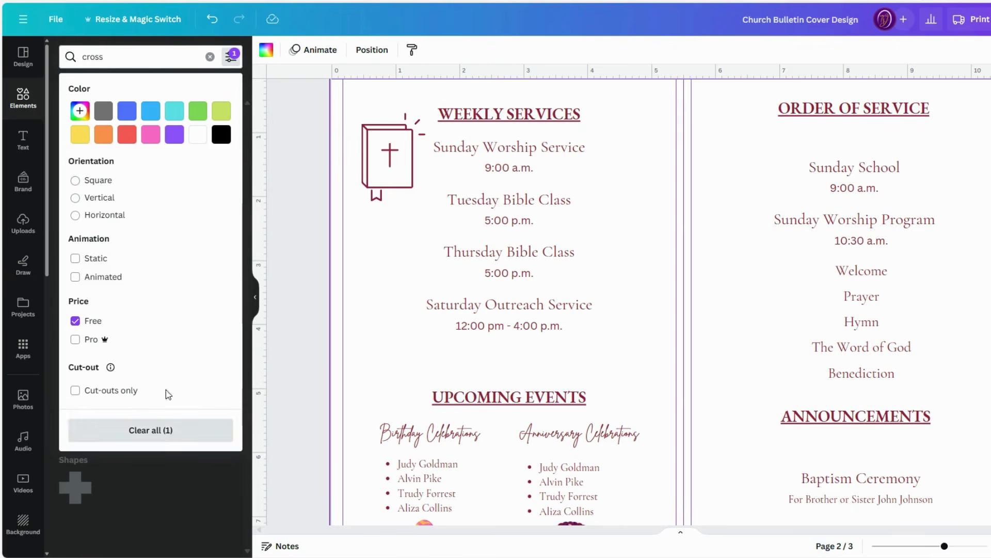
click(244, 330)
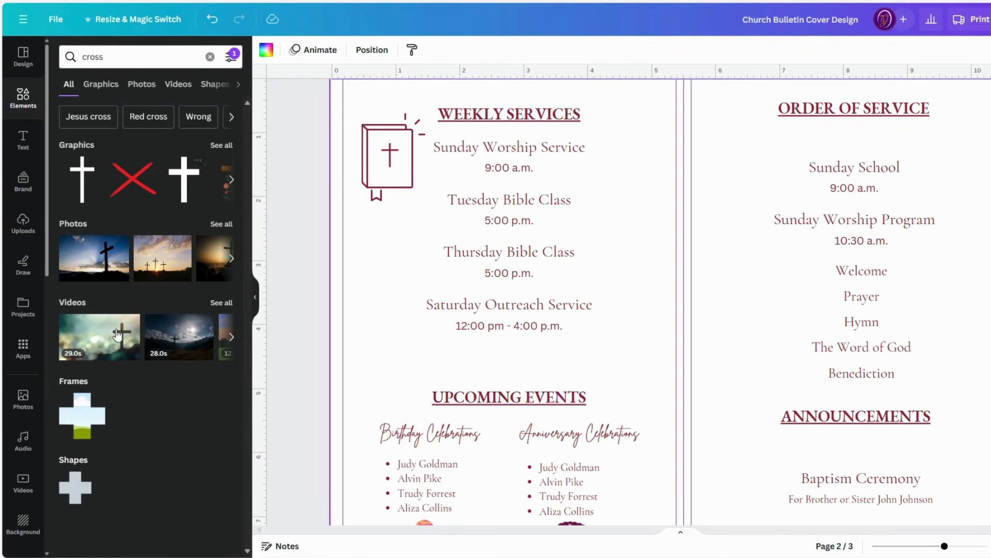
Add the free photo of a cross against a cloudy sunset, shrink it and place it below the right end of the ORDER OF SERVICE heading.
click(230, 179)
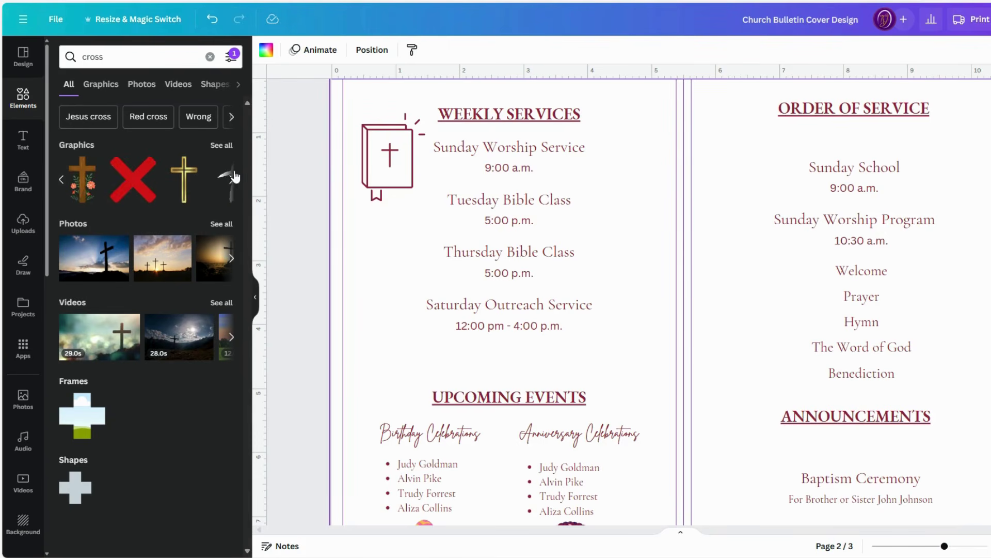
click(231, 181)
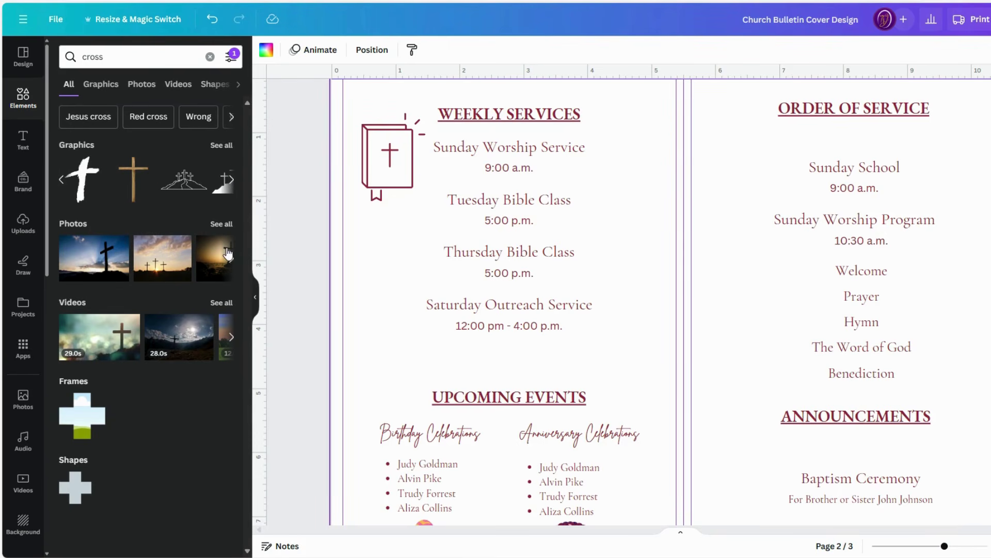
click(220, 225)
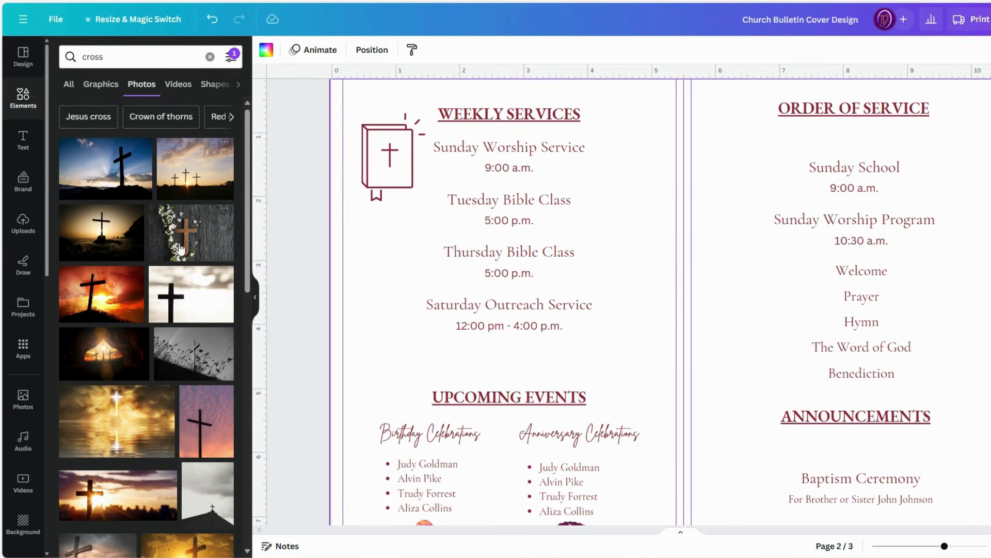
scroll(199, 199, down, 6)
scroll(200, 204, down, 2)
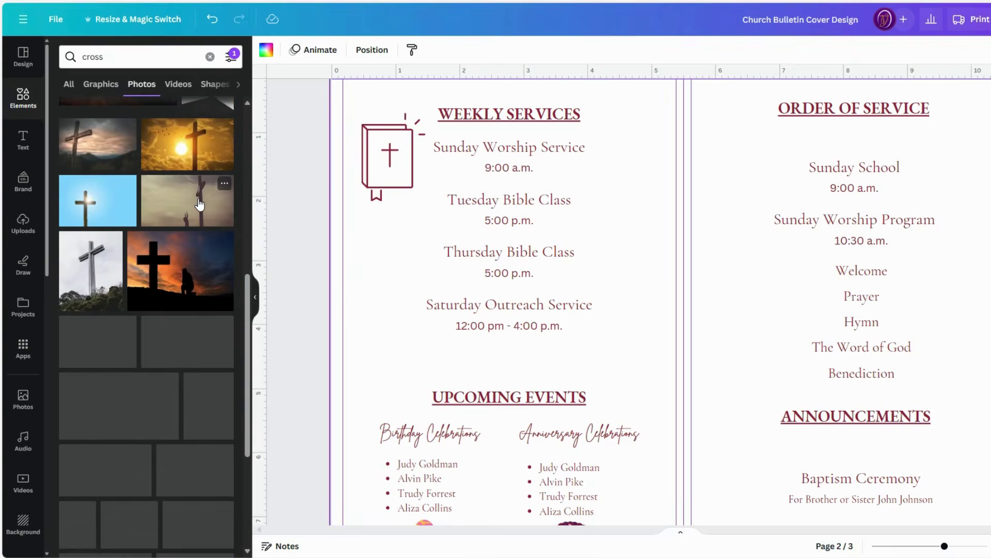
scroll(199, 204, down, 4)
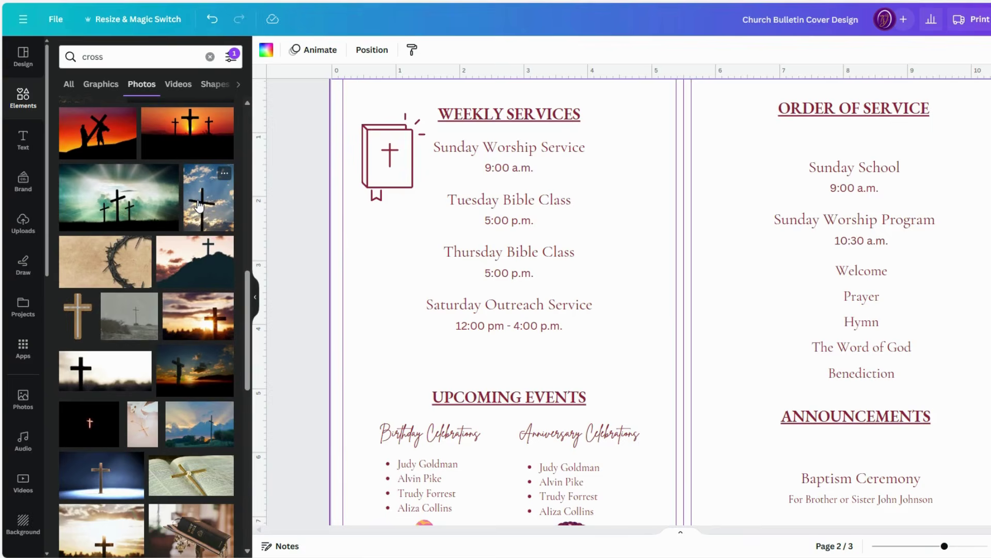
click(198, 315)
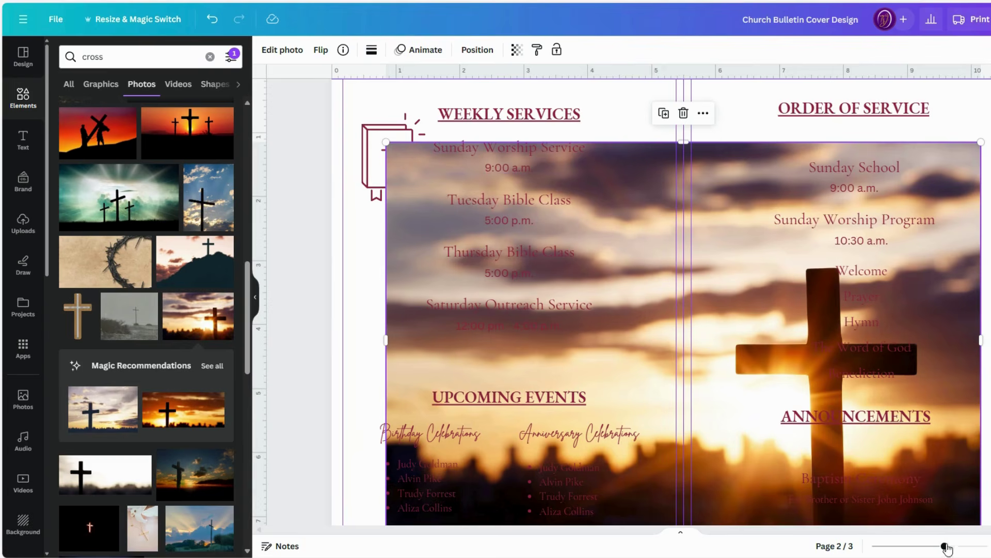
drag(944, 545, 930, 546)
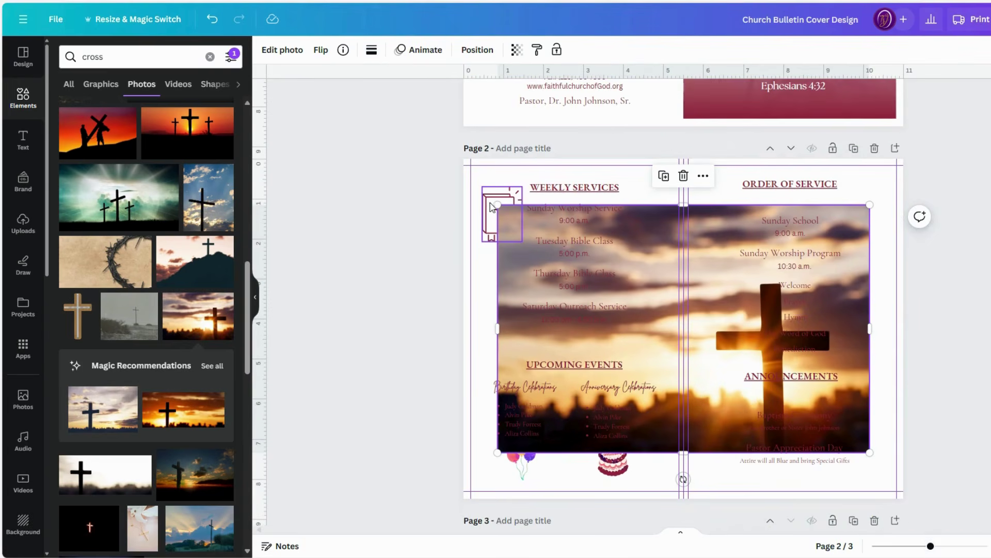
drag(499, 206, 873, 208)
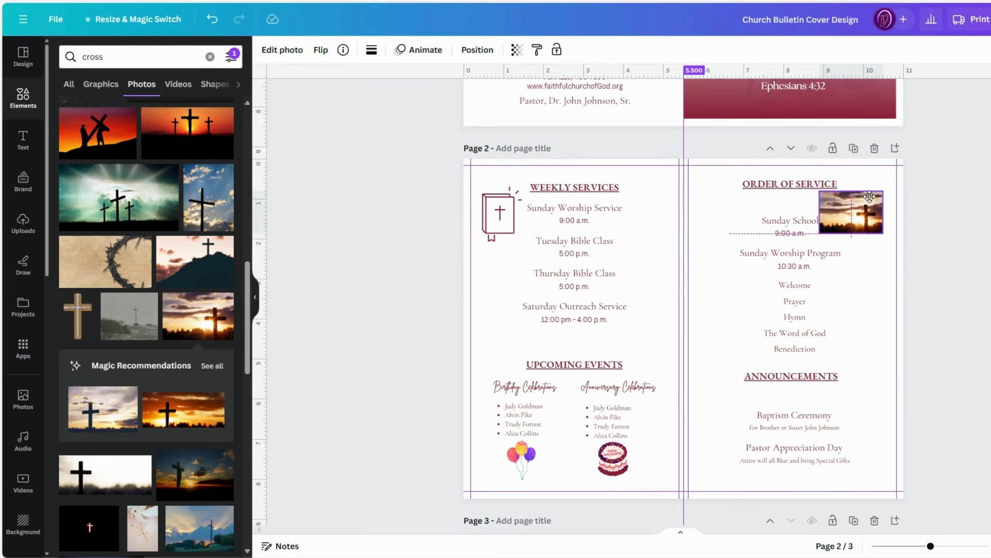
Move the order-of-service lines from Sunday School through Benediction down together so they start just below the cross photo.
click(790, 221)
shift+click(790, 232)
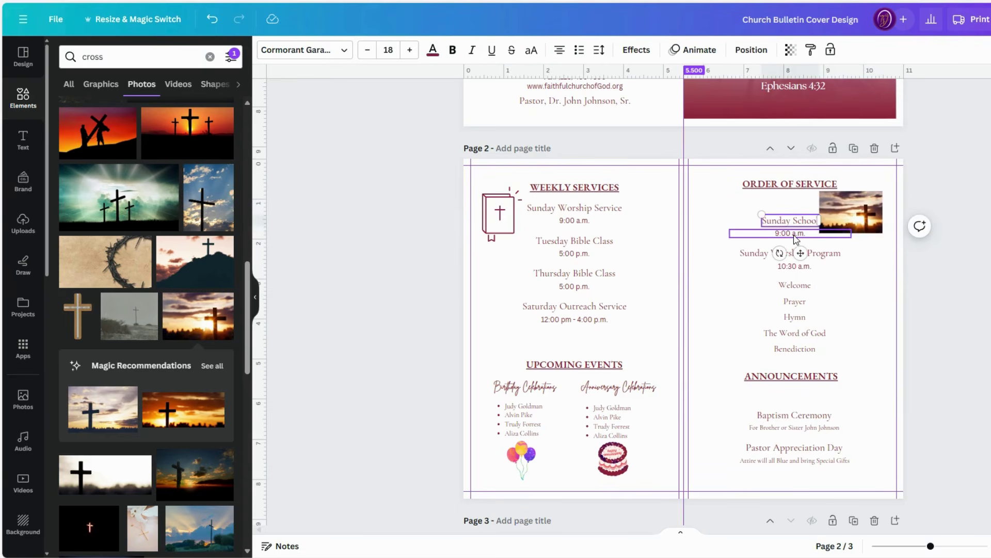
shift+click(793, 253)
shift+click(795, 266)
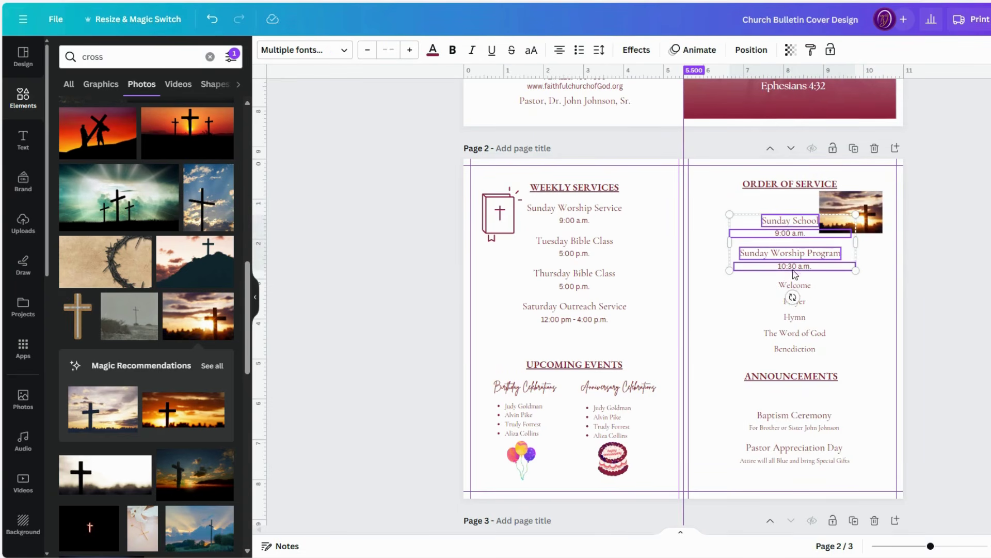
shift+click(795, 286)
shift+click(794, 301)
shift+click(795, 317)
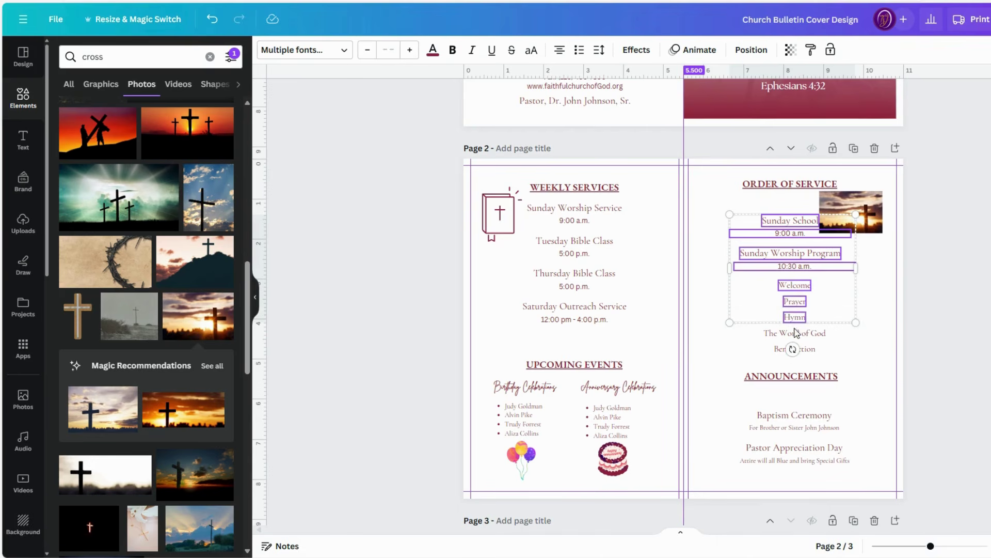
shift+click(795, 333)
shift+click(795, 349)
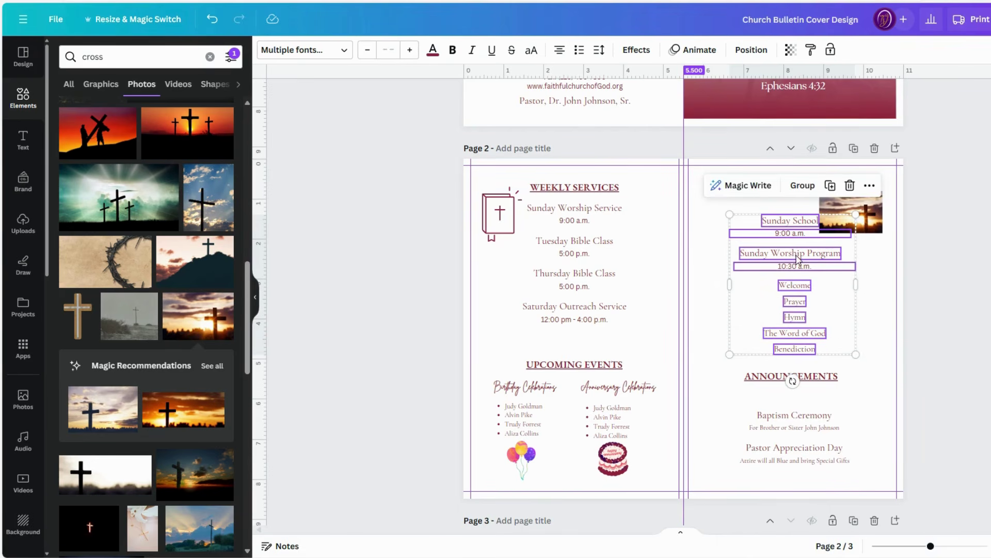
drag(798, 258, 797, 277)
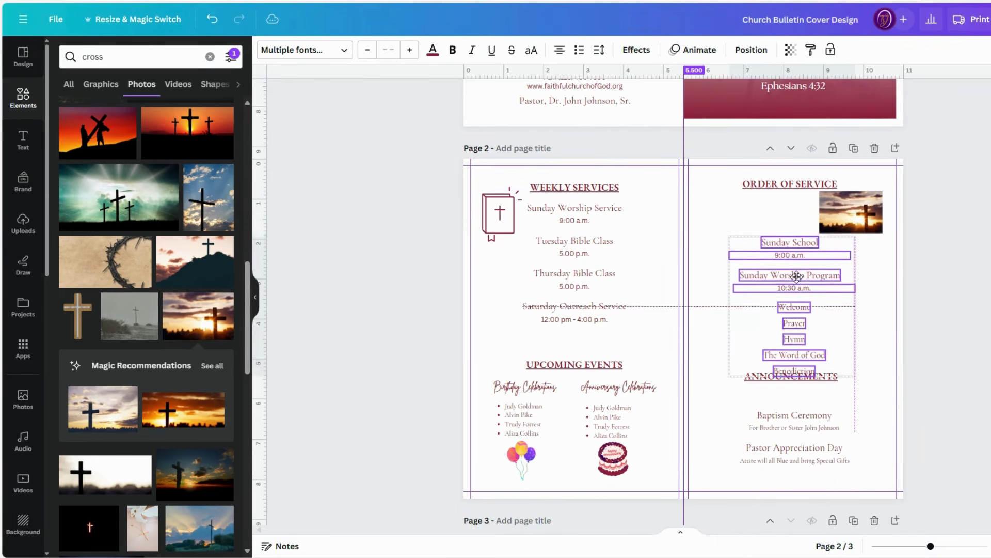
Move the ANNOUNCEMENTS heading below Benediction, then shrink the cross photo slightly and centre it under the ORDER OF SERVICE heading.
drag(806, 381, 808, 399)
drag(848, 209, 800, 210)
click(832, 225)
click(842, 232)
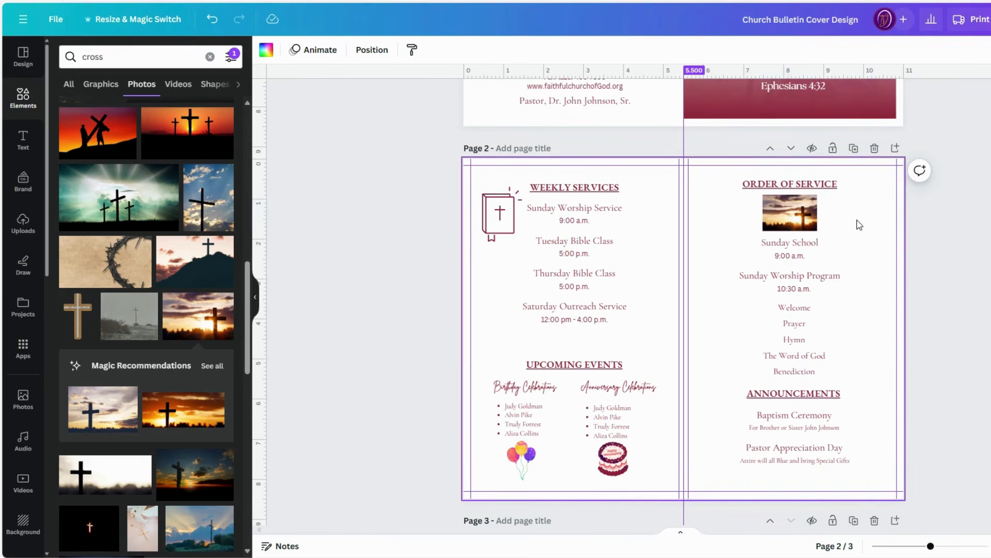
Review the layout of the inside sections on page 2 and the sermon notes, contact details and cover on page 1.
scroll(859, 224, down, 2)
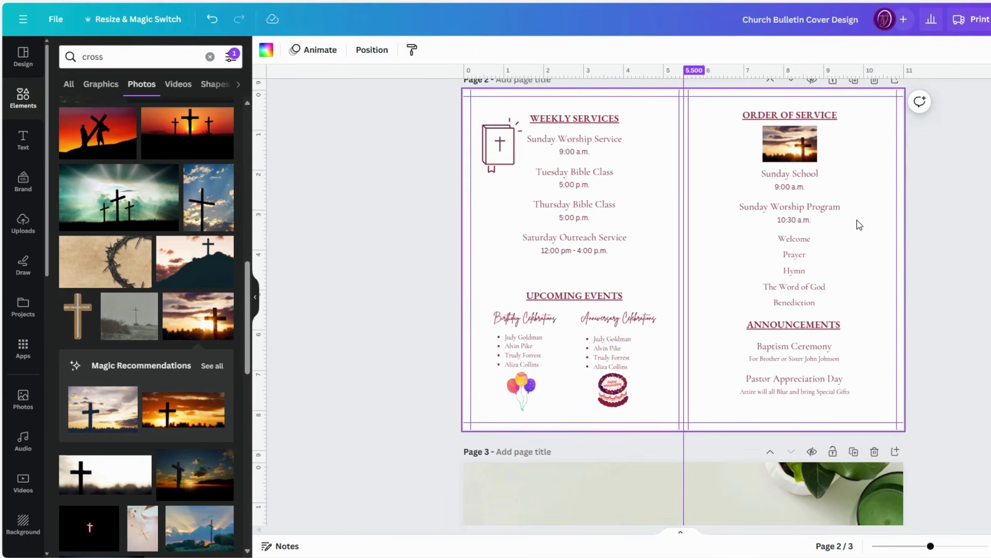
click(819, 349)
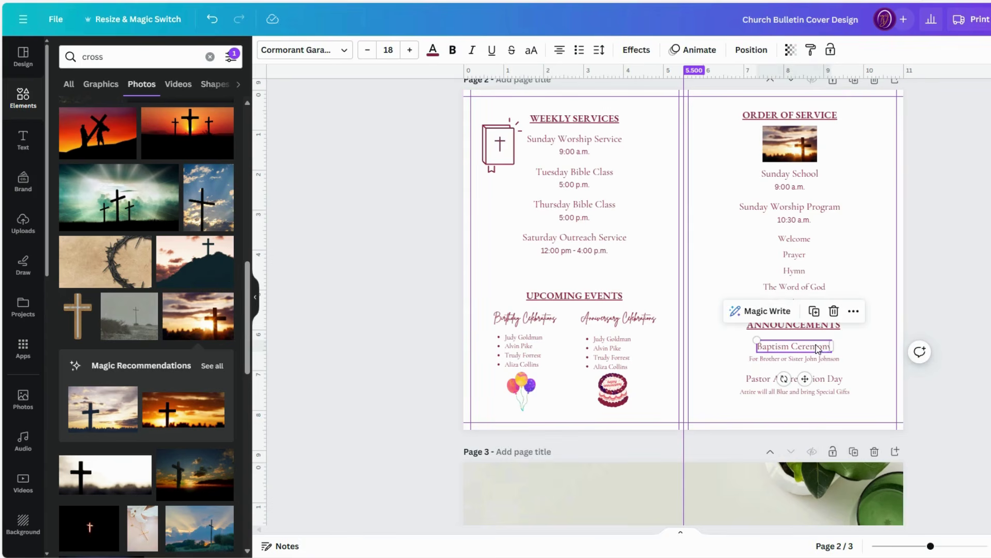
click(898, 354)
scroll(976, 334, up, 6)
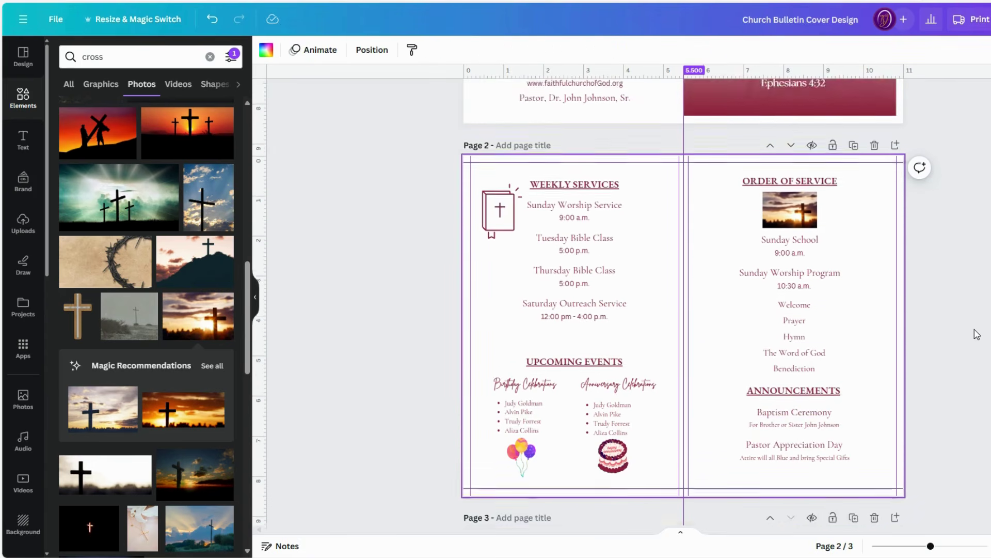
scroll(922, 219, down, 2)
scroll(922, 220, up, 5)
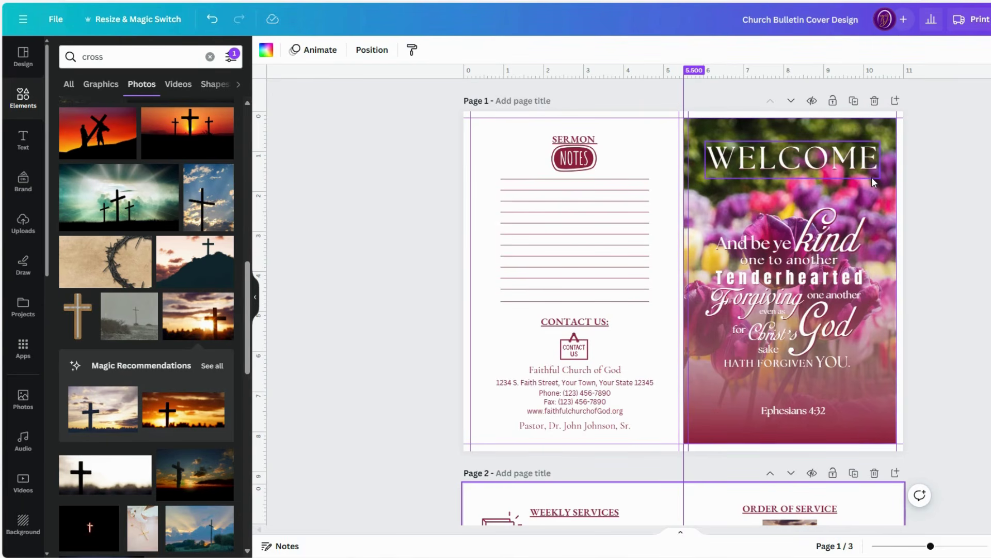
scroll(874, 182, down, 5)
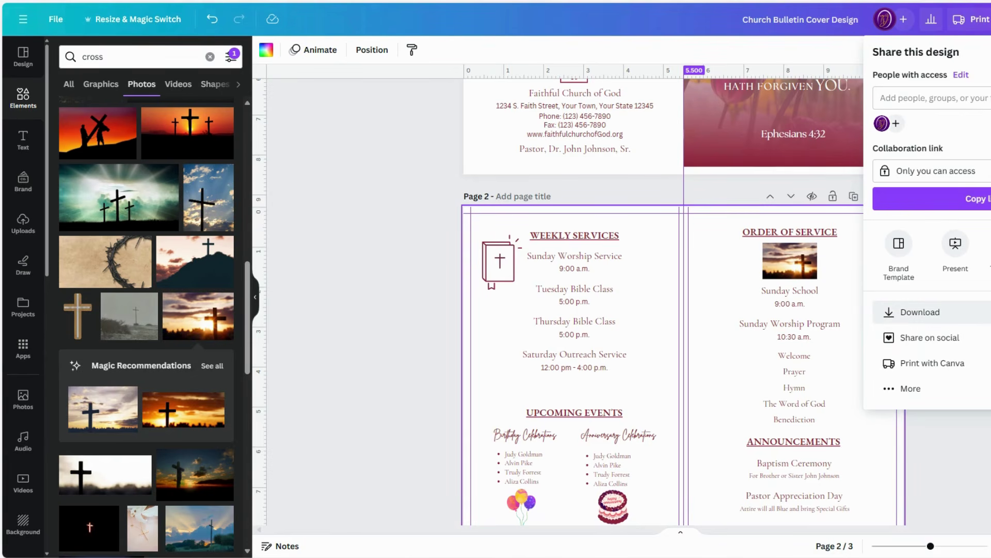
Download only pages 1 and 2 of the bulletin as a PDF Print file.
click(920, 312)
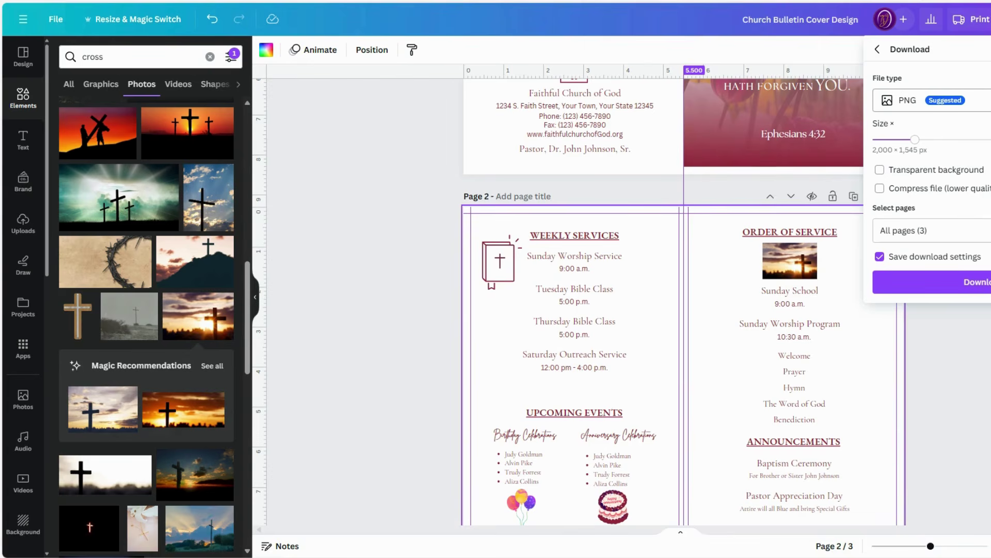
click(909, 100)
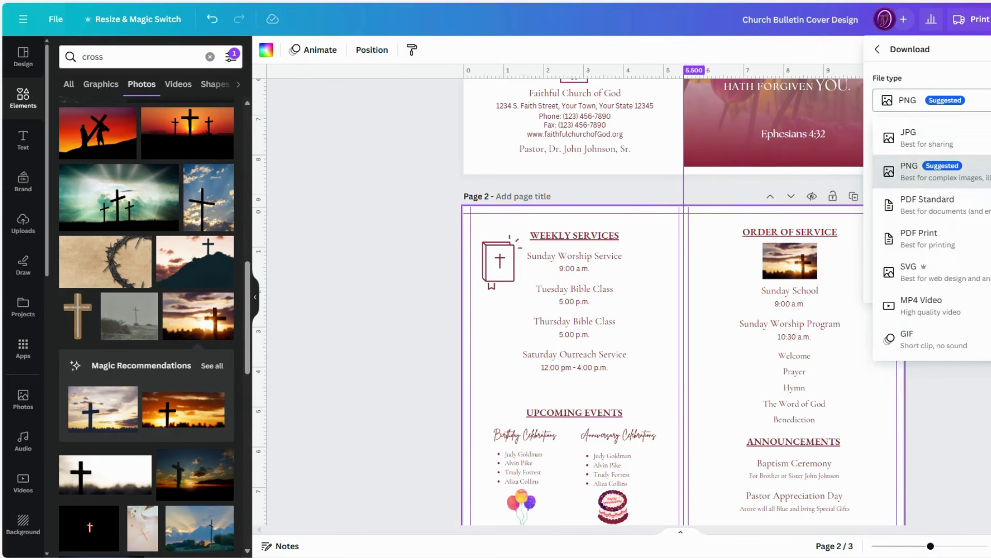
click(961, 247)
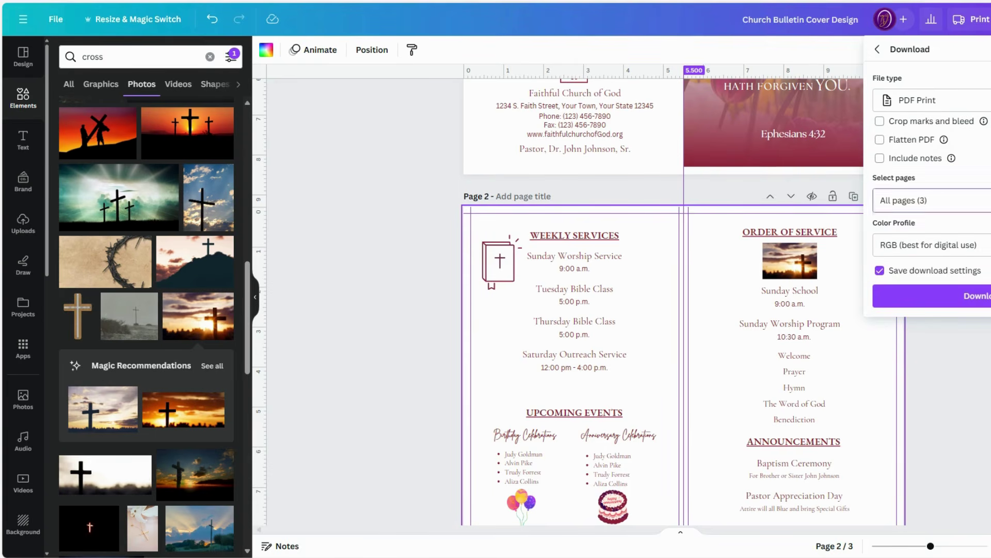
click(930, 200)
click(924, 275)
click(924, 307)
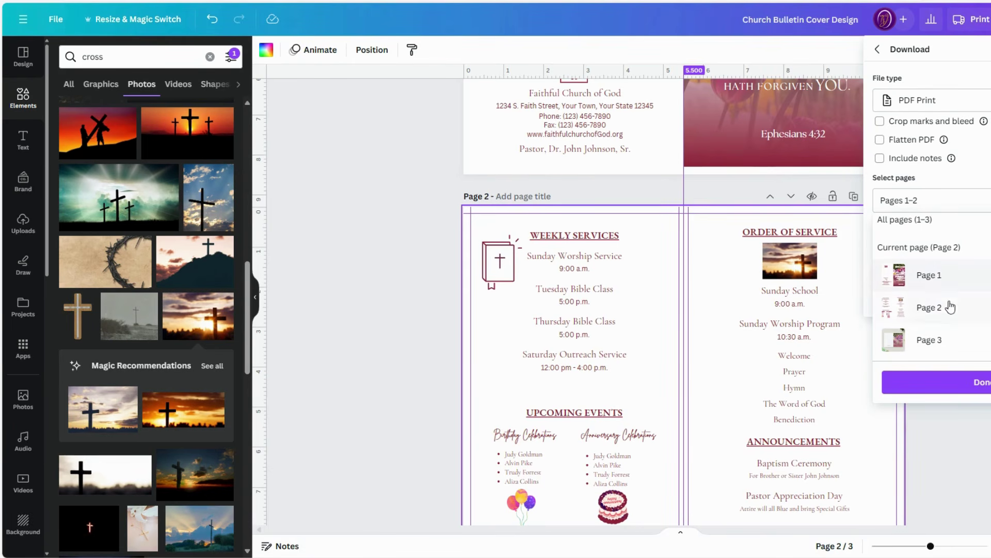
click(982, 383)
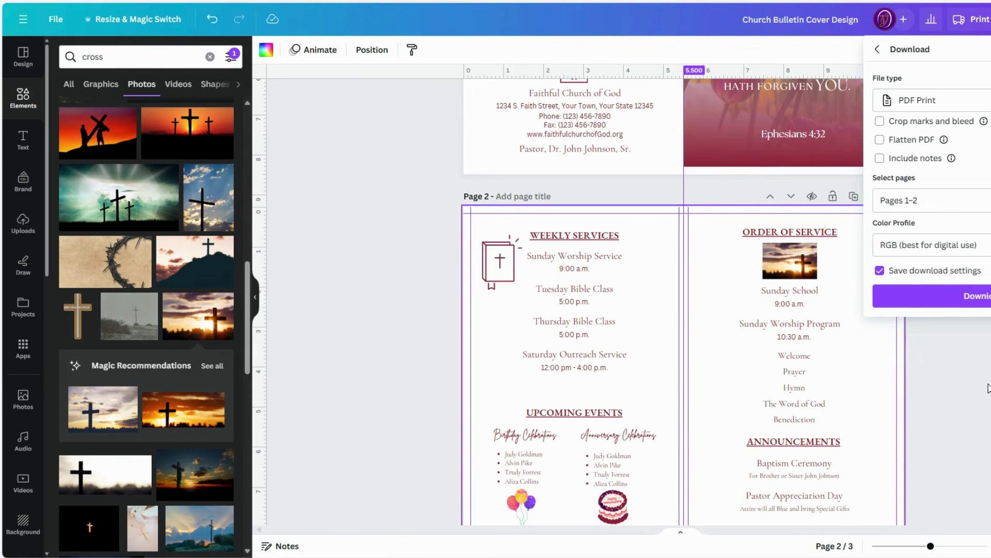
click(984, 298)
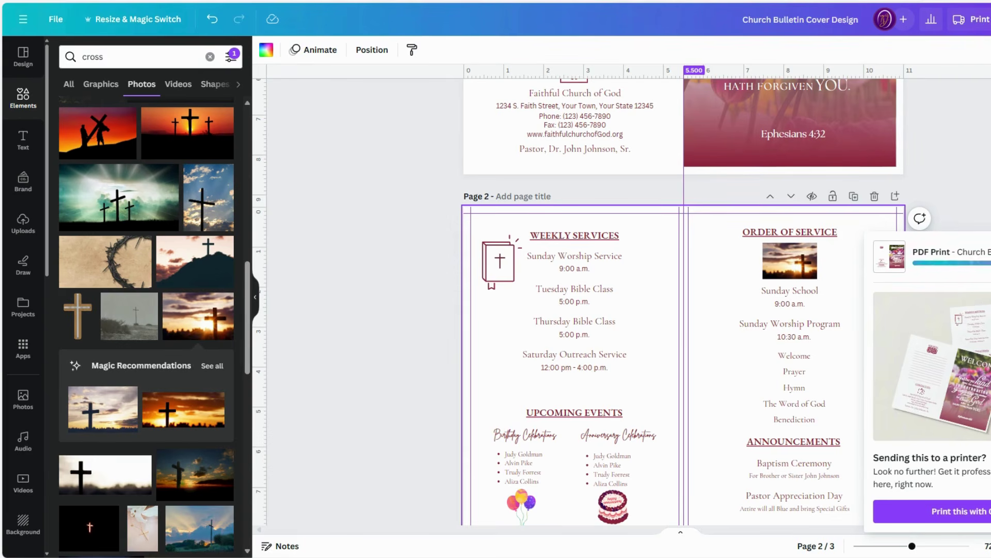
Open the downloaded Church Bulletin Cover Design.pdf in the browser and check both of its pages.
scroll(645, 310, down, 2)
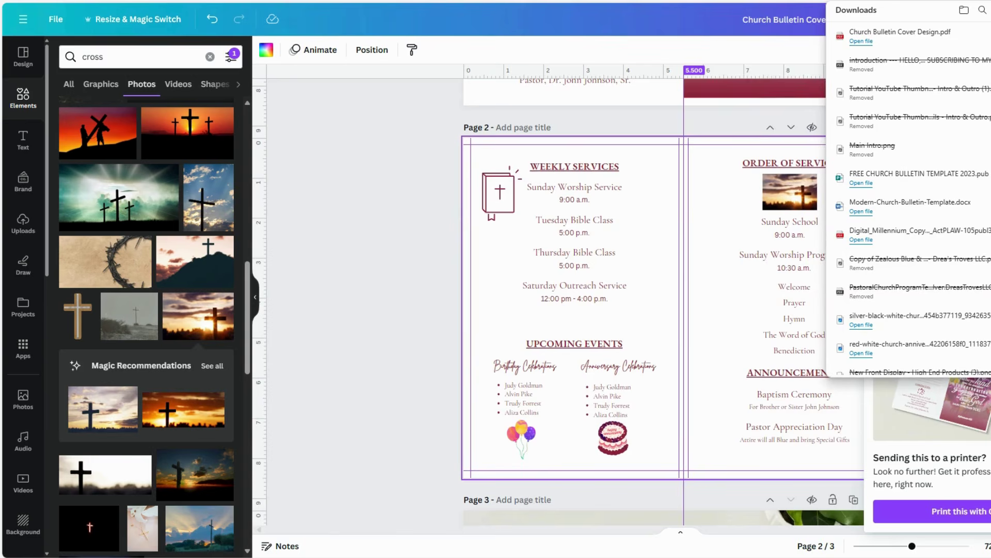
click(861, 41)
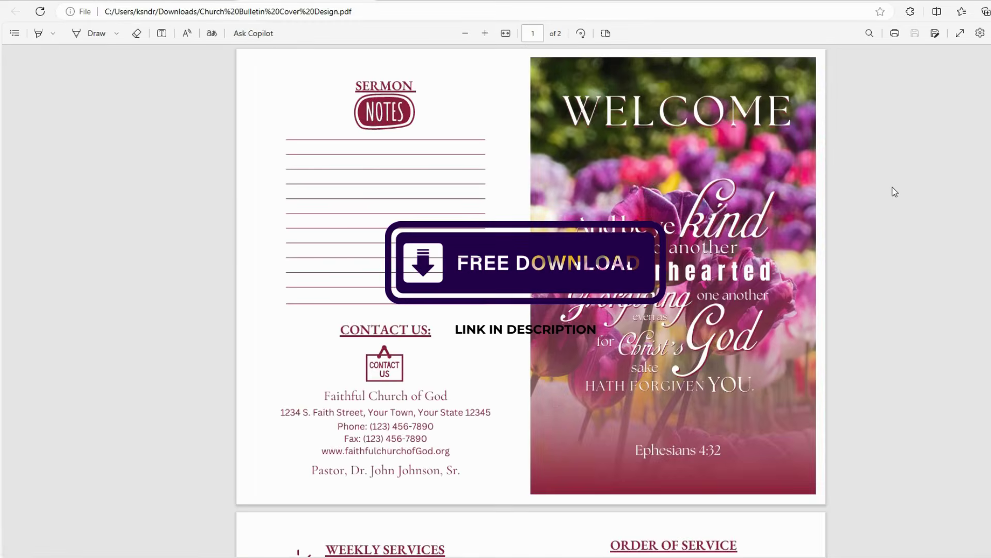
scroll(892, 187, down, 1)
scroll(892, 186, up, 1)
scroll(892, 187, down, 7)
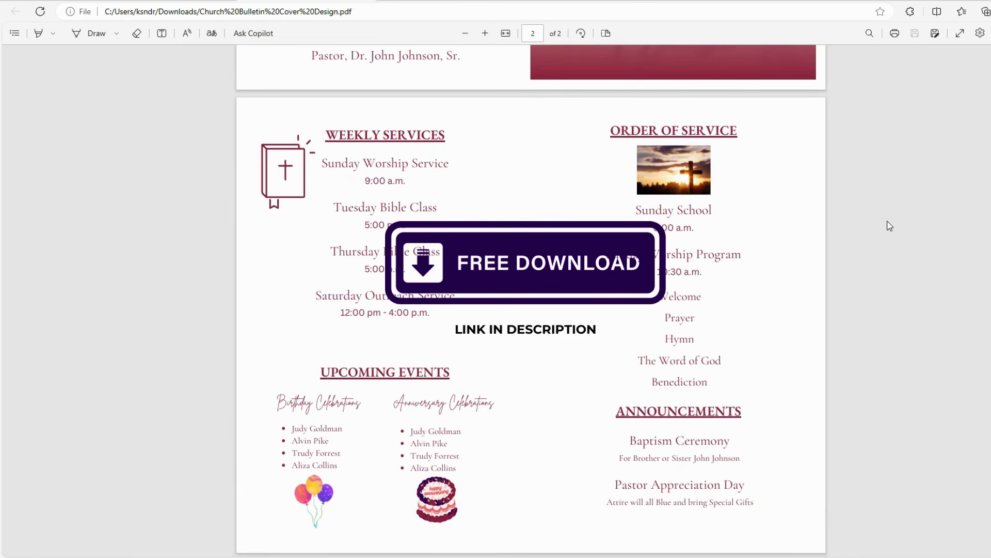
scroll(889, 226, up, 7)
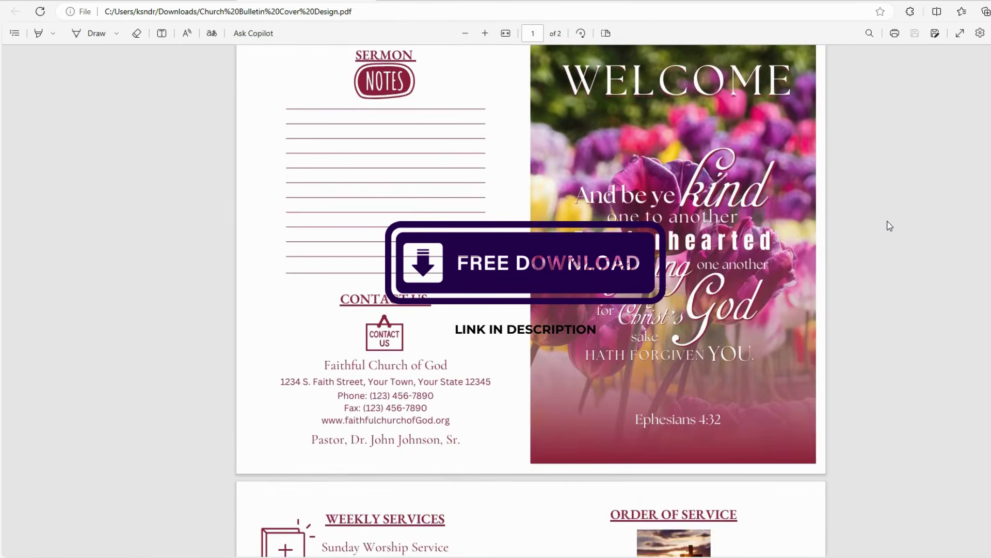